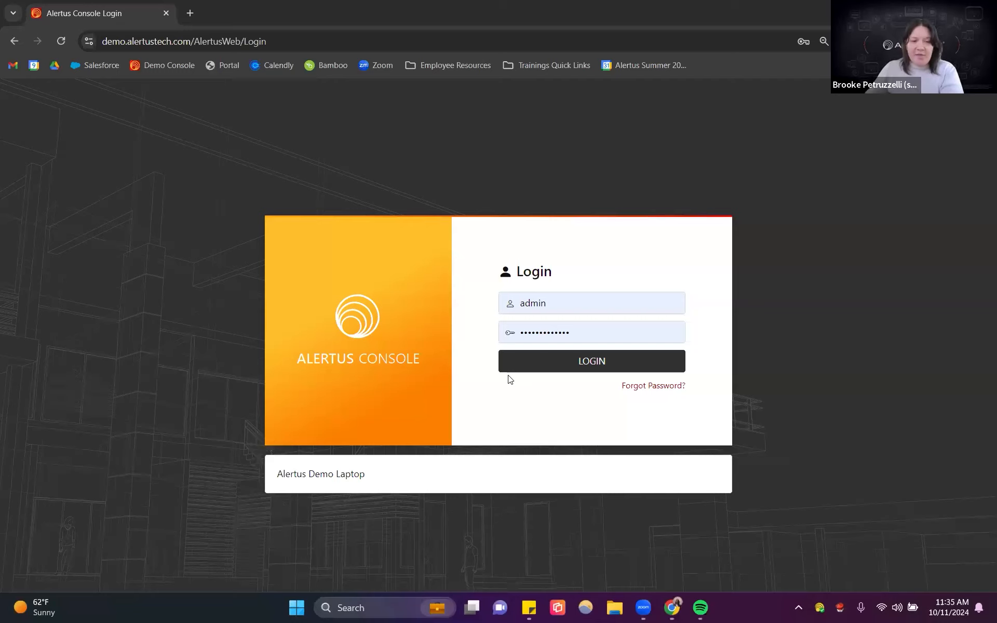
Step: Log in as admin and open the Custom Event Triggers configuration page
{"action": "left_click", "coordinate": [581, 367]}
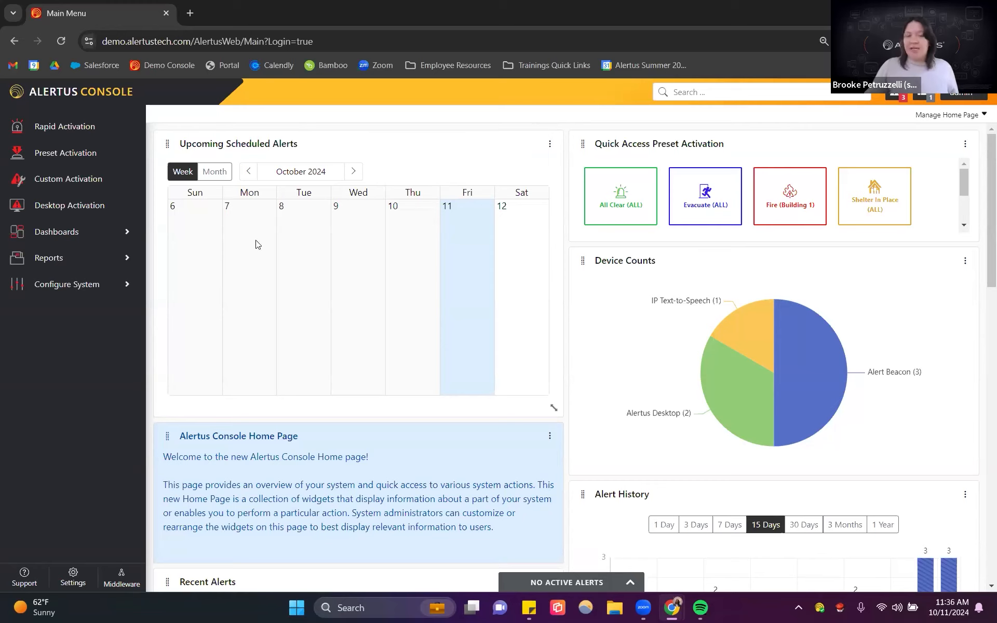
{"action": "left_click", "coordinate": [108, 290]}
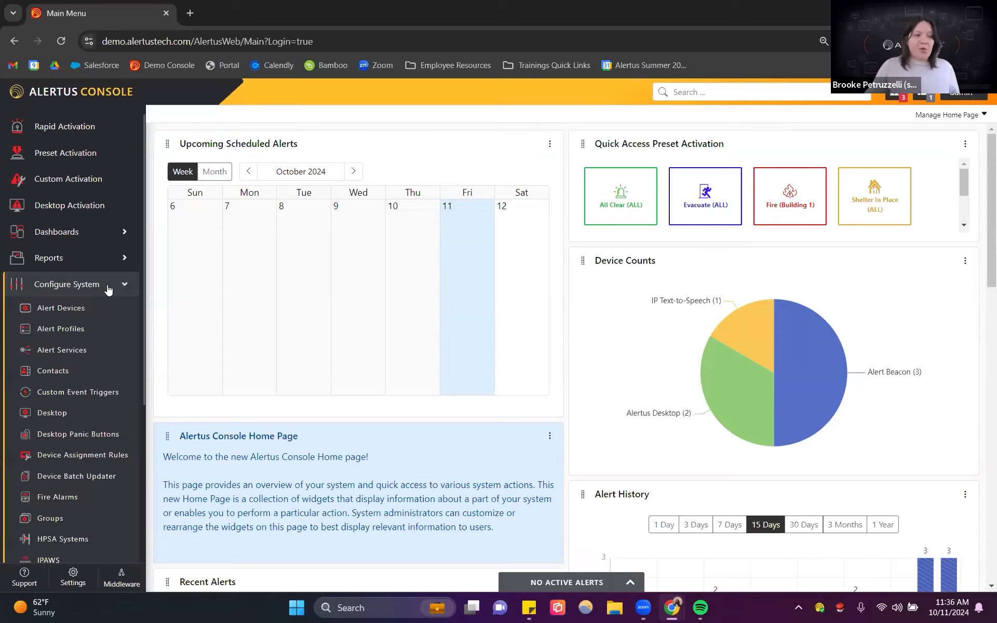
{"action": "left_click", "coordinate": [93, 394]}
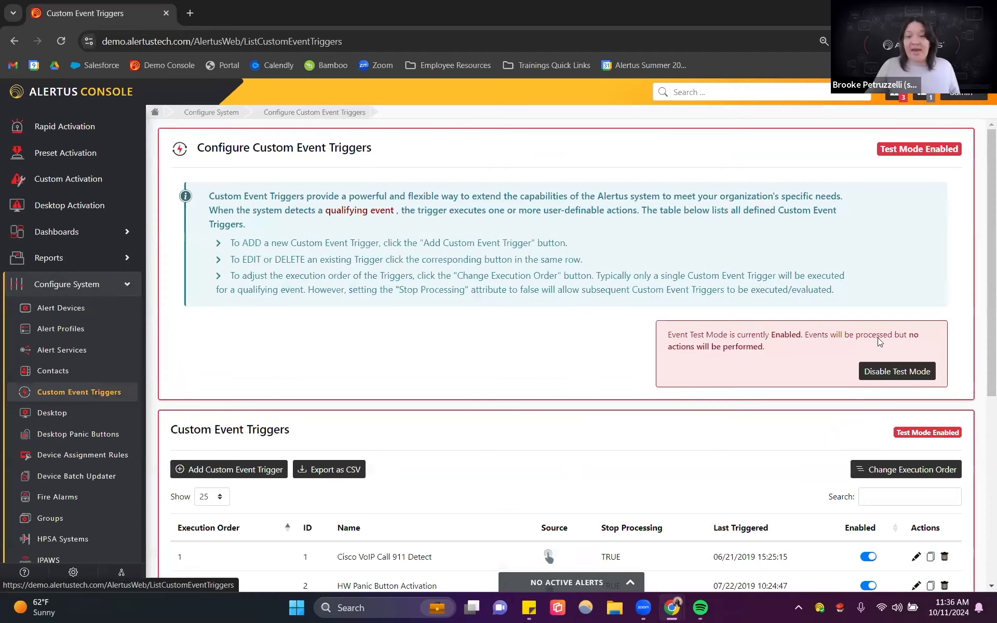
Step: Disable Test Mode for custom event triggers, confirm it, and bring the trigger list into view
{"action": "left_click", "coordinate": [898, 372]}
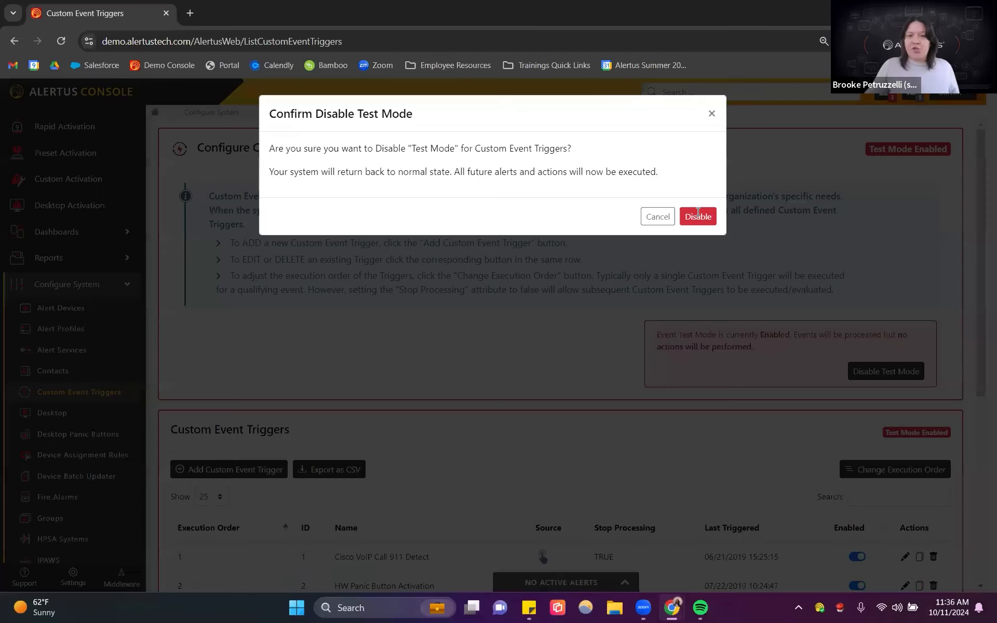
{"action": "left_click", "coordinate": [698, 216]}
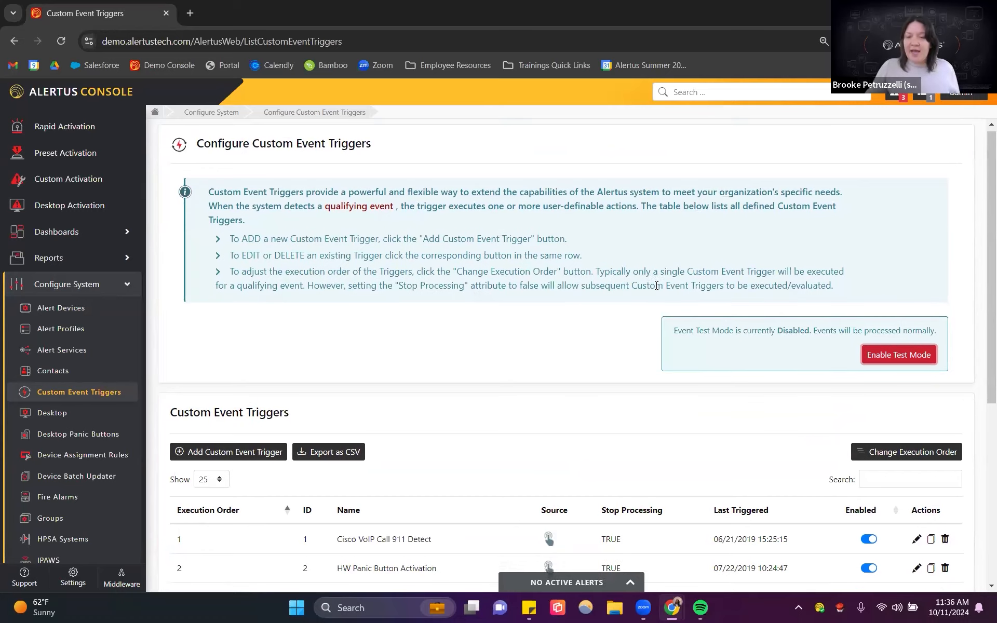
{"action": "scroll", "coordinate": [657, 288], "scroll_direction": "down", "scroll_amount": 1}
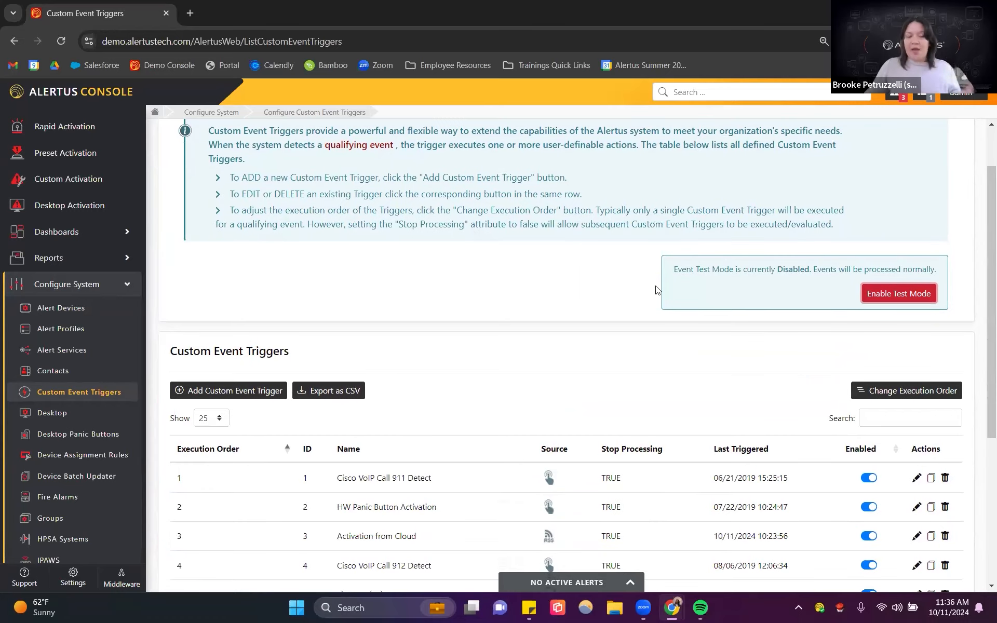
{"action": "scroll", "coordinate": [657, 290], "scroll_direction": "down", "scroll_amount": 2}
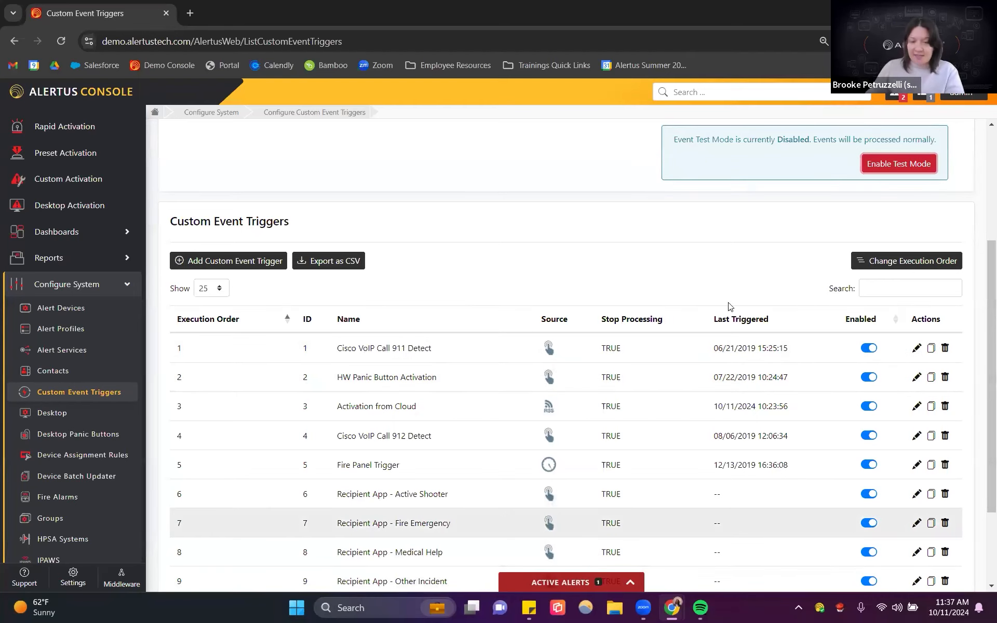
Step: Open the incoming emergency alert and acknowledge it
{"action": "left_click", "coordinate": [558, 582]}
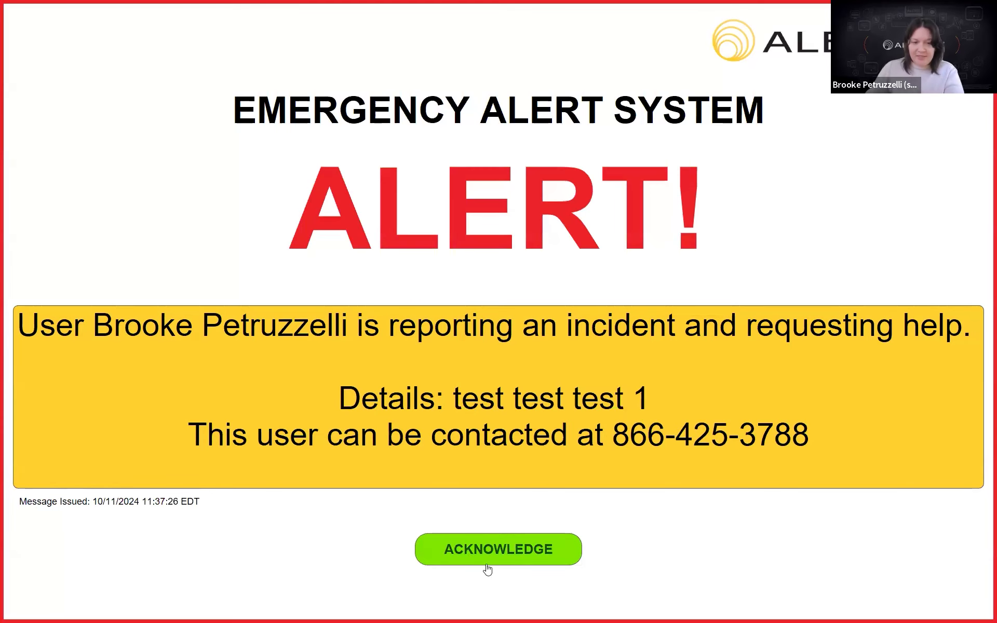
{"action": "left_click", "coordinate": [483, 555]}
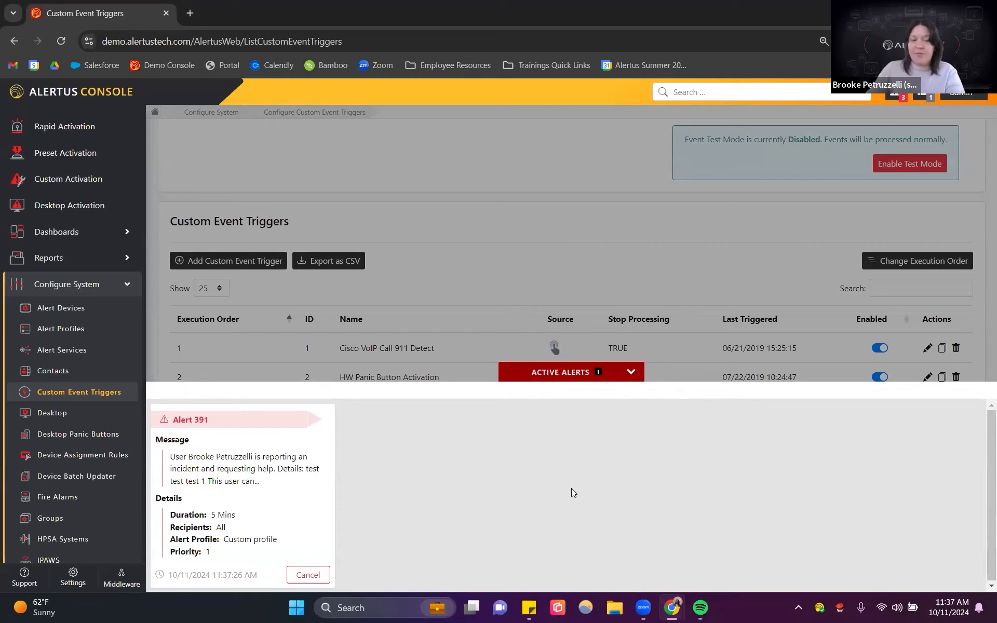
Step: Cancel the active alert 391
{"action": "left_click", "coordinate": [308, 575]}
{"action": "left_click", "coordinate": [682, 212]}
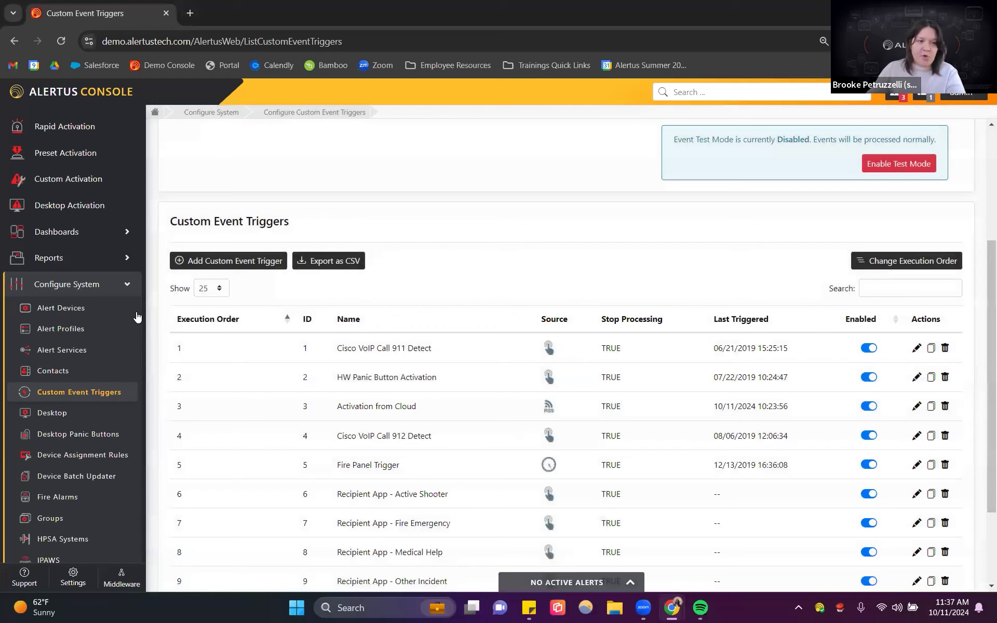
Step: Open the Event Dashboard and review the processing details of the latest event
{"action": "left_click", "coordinate": [65, 231]}
{"action": "left_click", "coordinate": [73, 256]}
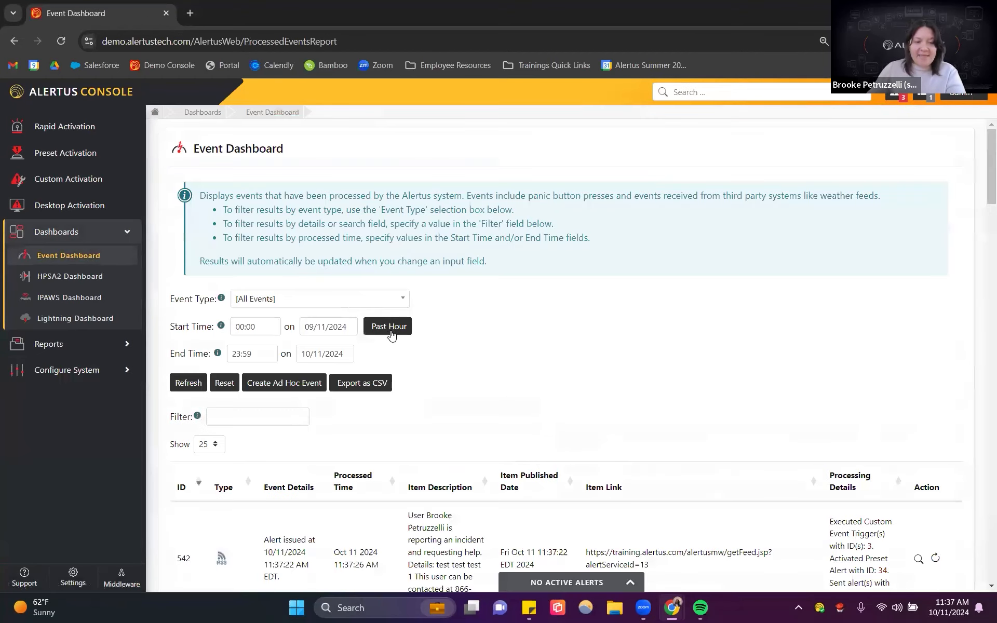
{"action": "scroll", "coordinate": [385, 327], "scroll_direction": "down", "scroll_amount": 1}
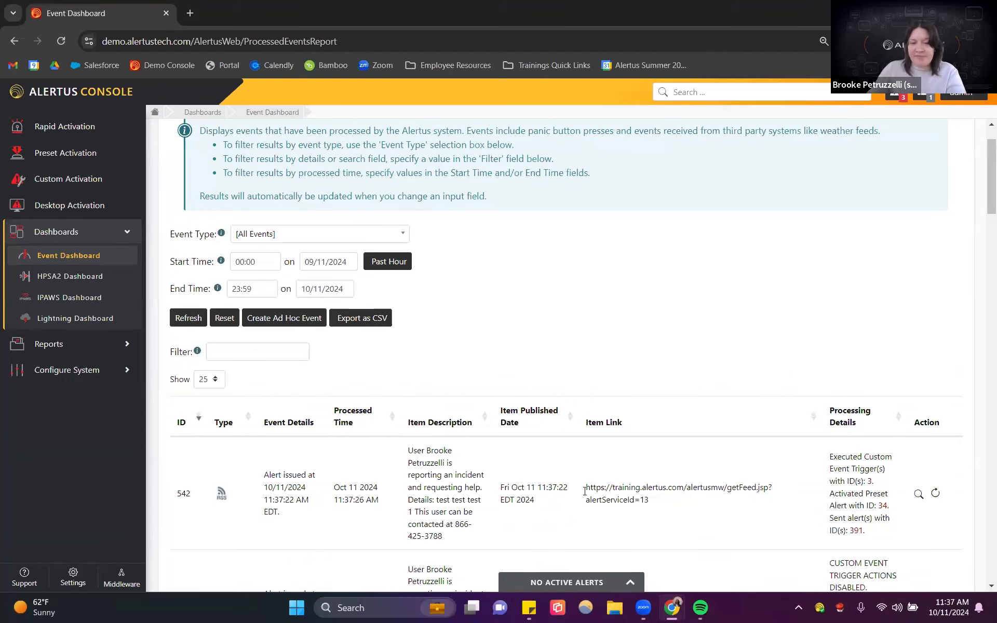
{"action": "left_click_drag", "start_coordinate": [828, 462], "coordinate": [891, 513]}
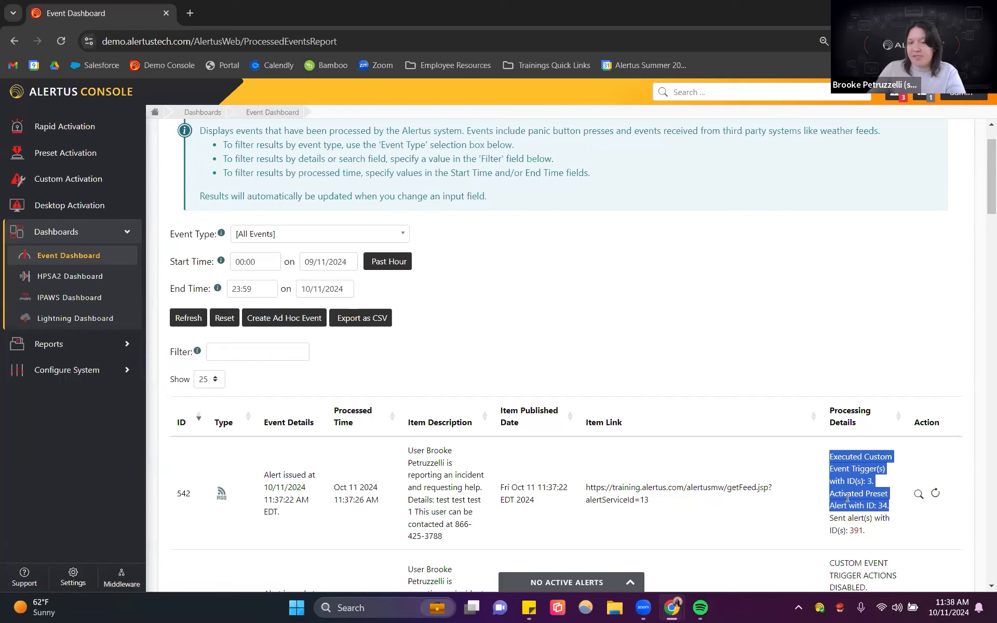
{"action": "left_click", "coordinate": [838, 470]}
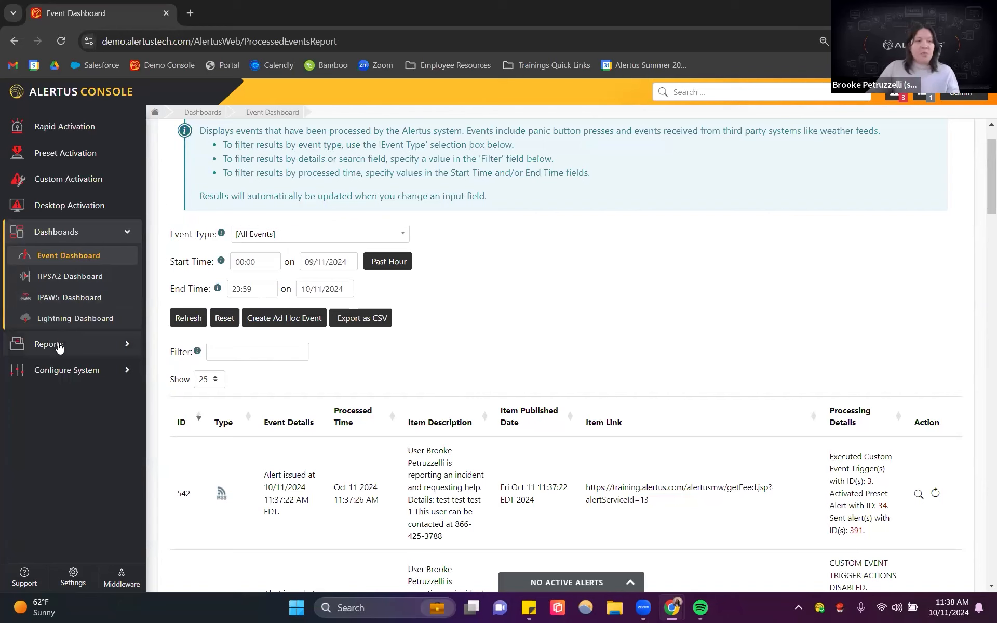
Step: Return to Custom Event Triggers and enable Test Mode, confirming the change
{"action": "left_click", "coordinate": [65, 369]}
{"action": "left_click", "coordinate": [73, 392]}
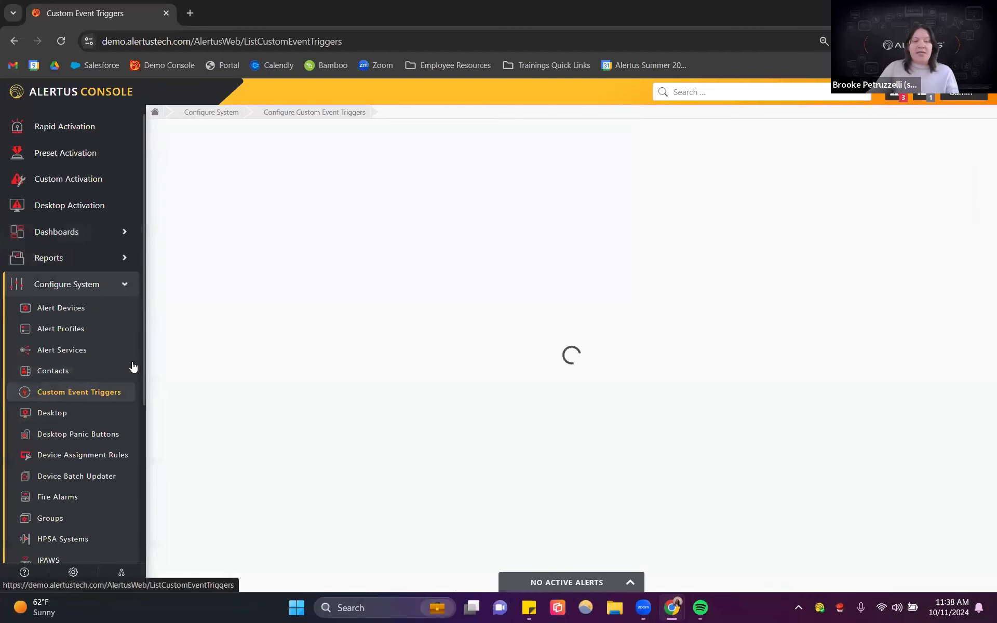
{"action": "left_click", "coordinate": [888, 358]}
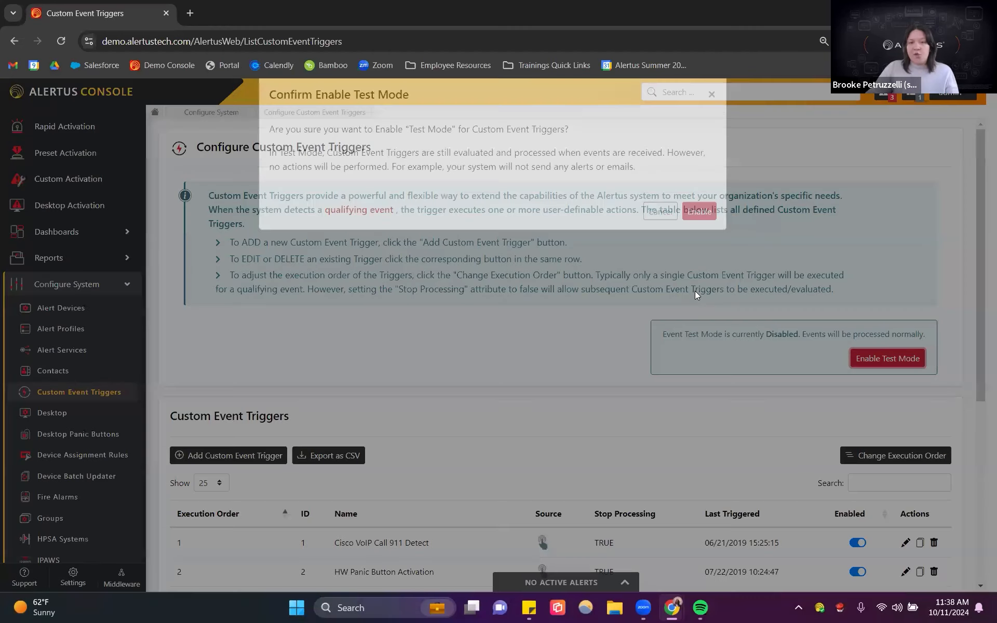
{"action": "left_click", "coordinate": [699, 212]}
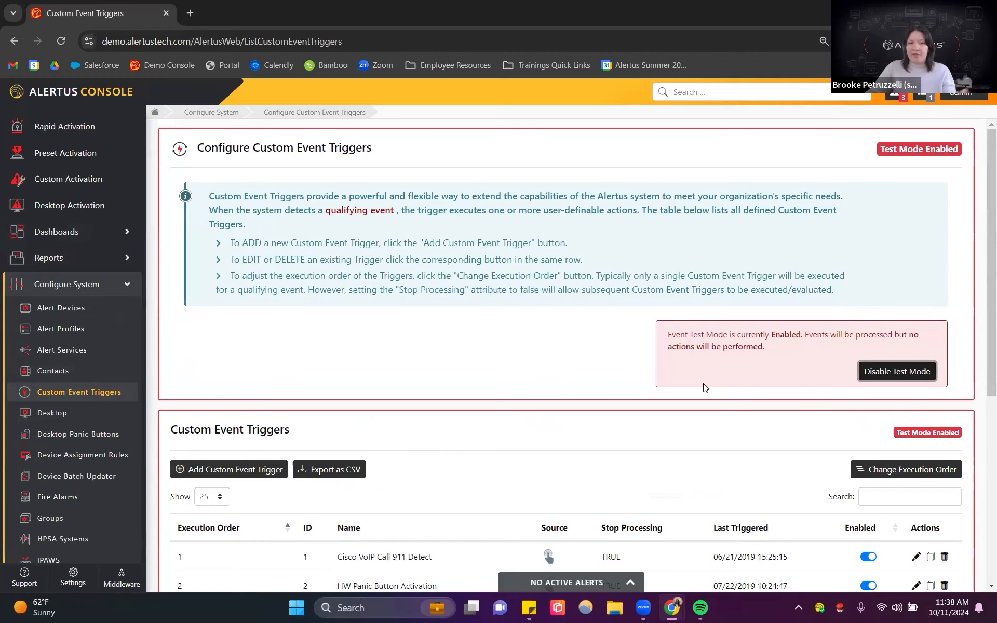
Step: Open and close the active alerts panel to check for alerts
{"action": "scroll", "coordinate": [631, 378], "scroll_direction": "down", "scroll_amount": 1}
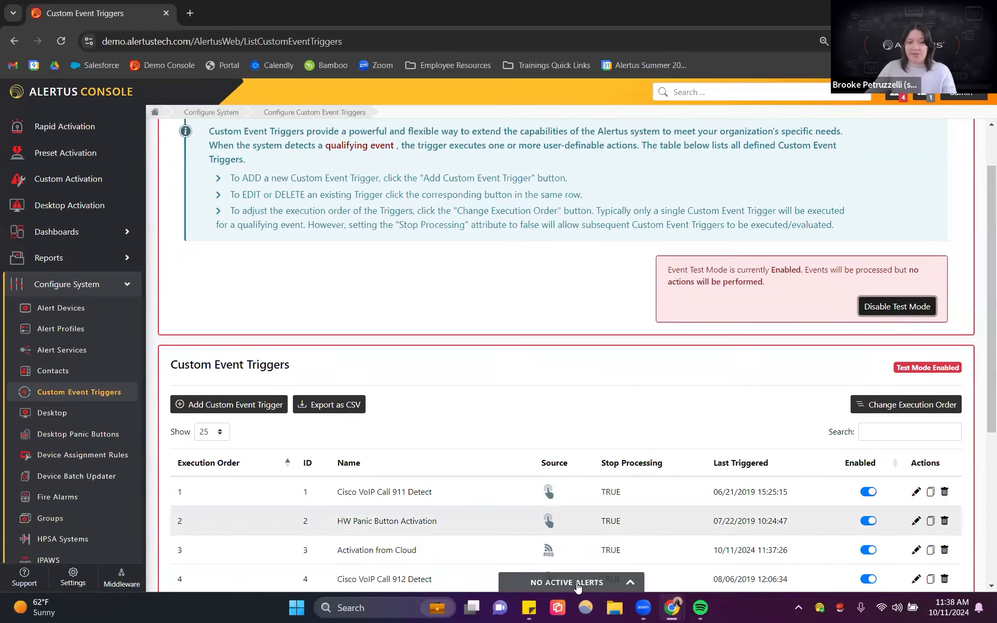
{"action": "left_click", "coordinate": [576, 585]}
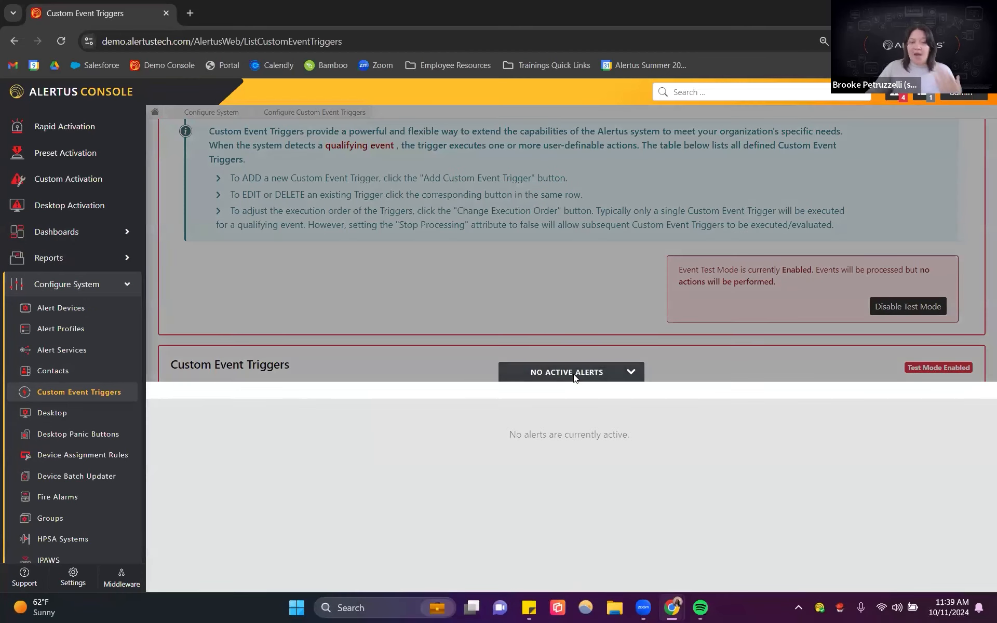
{"action": "left_click", "coordinate": [575, 377]}
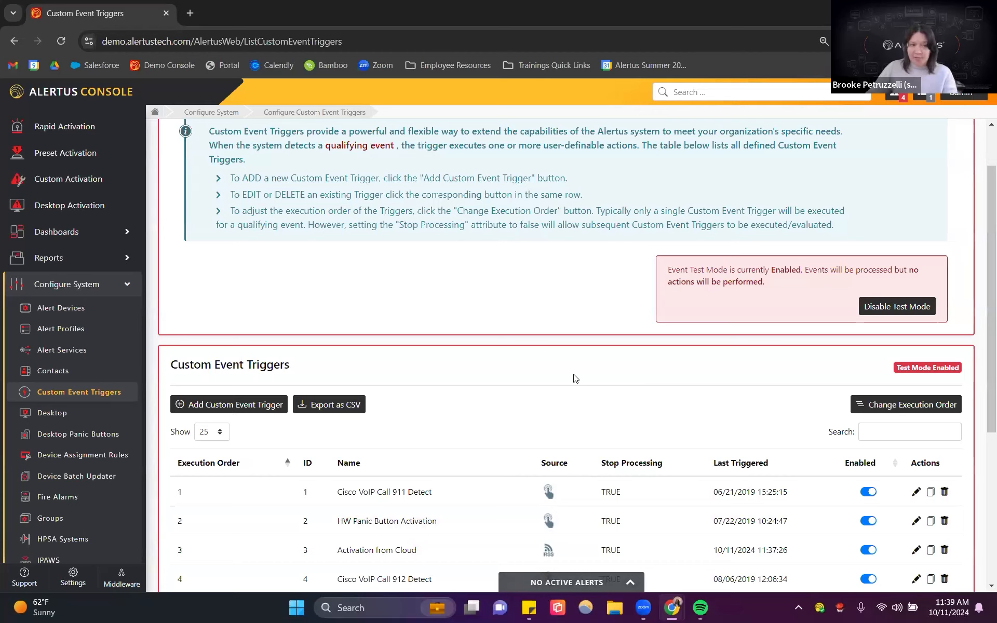
Step: Return to the Event Dashboard and review the processing details of the newest test-mode event
{"action": "left_click", "coordinate": [50, 284]}
{"action": "left_click", "coordinate": [52, 231]}
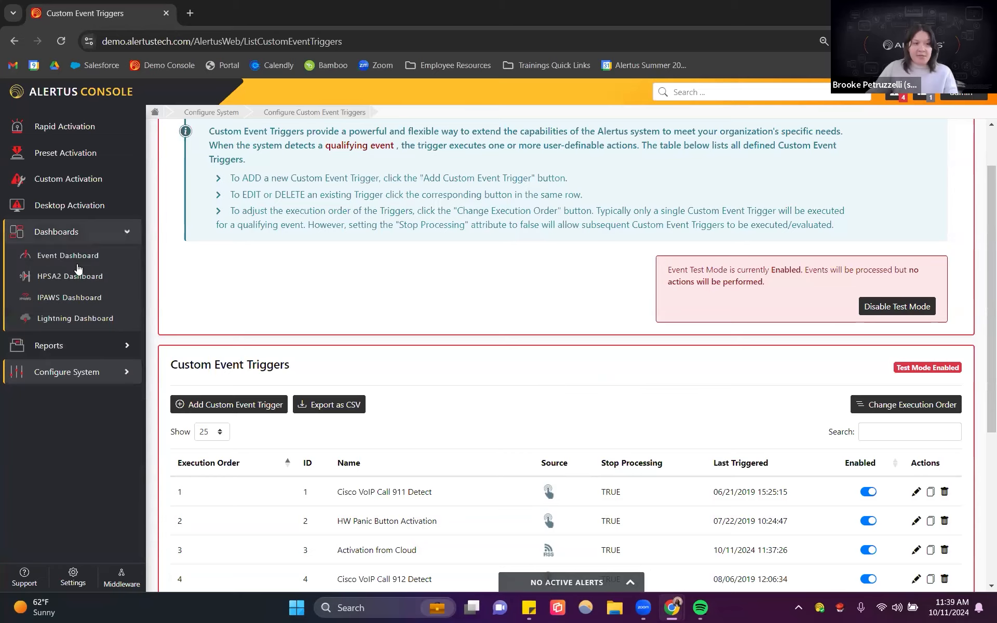
{"action": "left_click", "coordinate": [73, 256]}
{"action": "scroll", "coordinate": [522, 357], "scroll_direction": "down", "scroll_amount": 1}
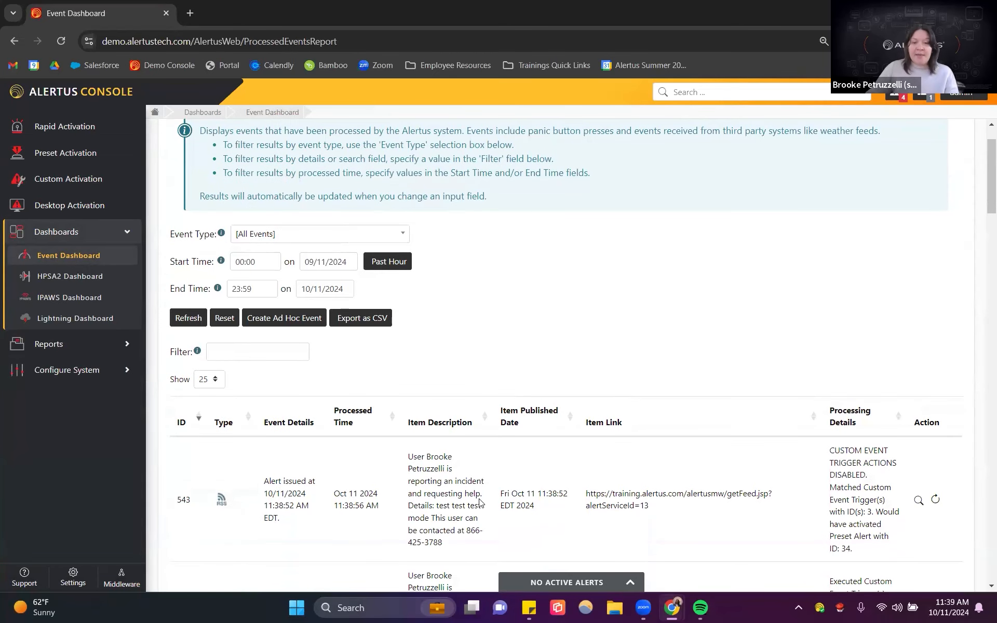
{"action": "left_click_drag", "start_coordinate": [837, 499], "coordinate": [864, 536]}
{"action": "left_click", "coordinate": [864, 536]}
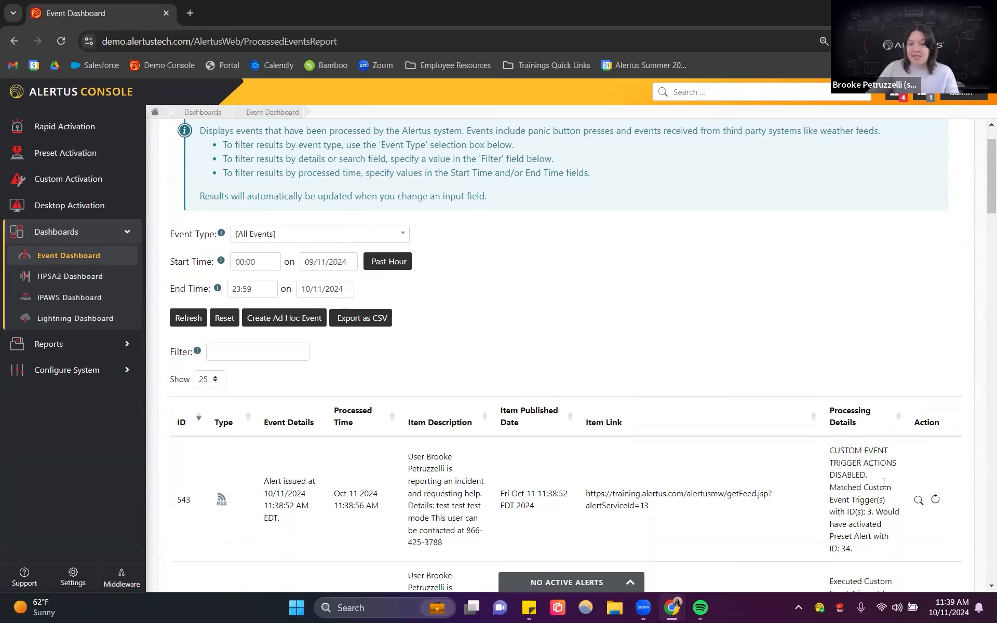
{"action": "left_click", "coordinate": [880, 514]}
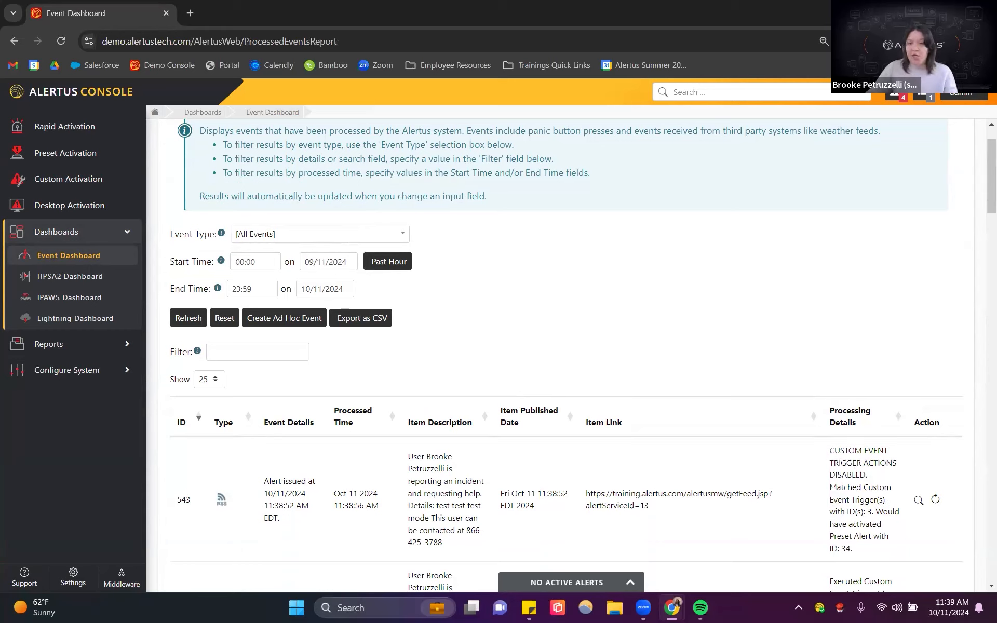
{"action": "left_click_drag", "start_coordinate": [855, 493], "coordinate": [863, 551]}
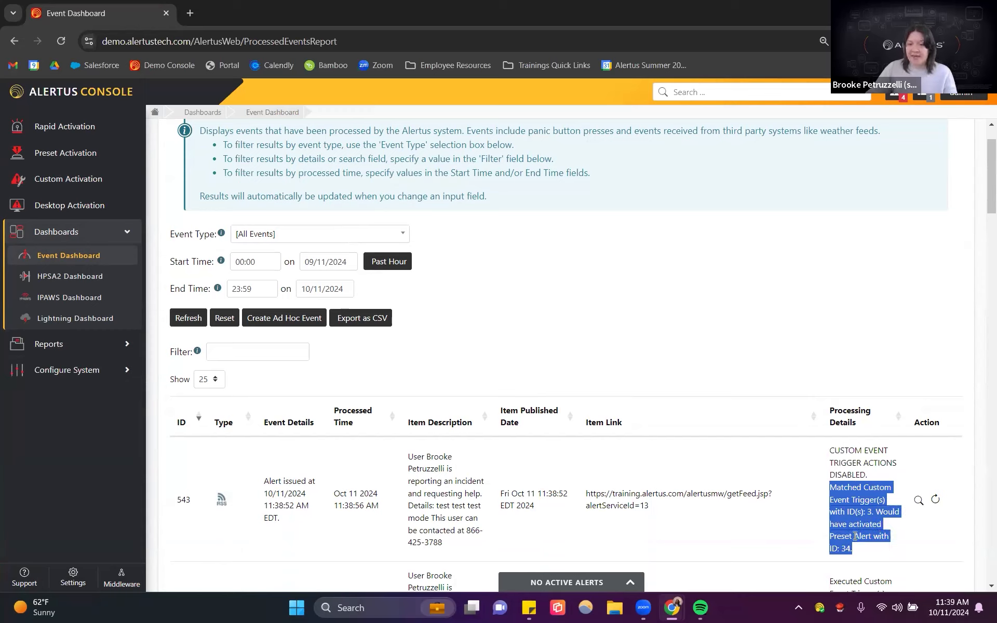
{"action": "left_click", "coordinate": [867, 536]}
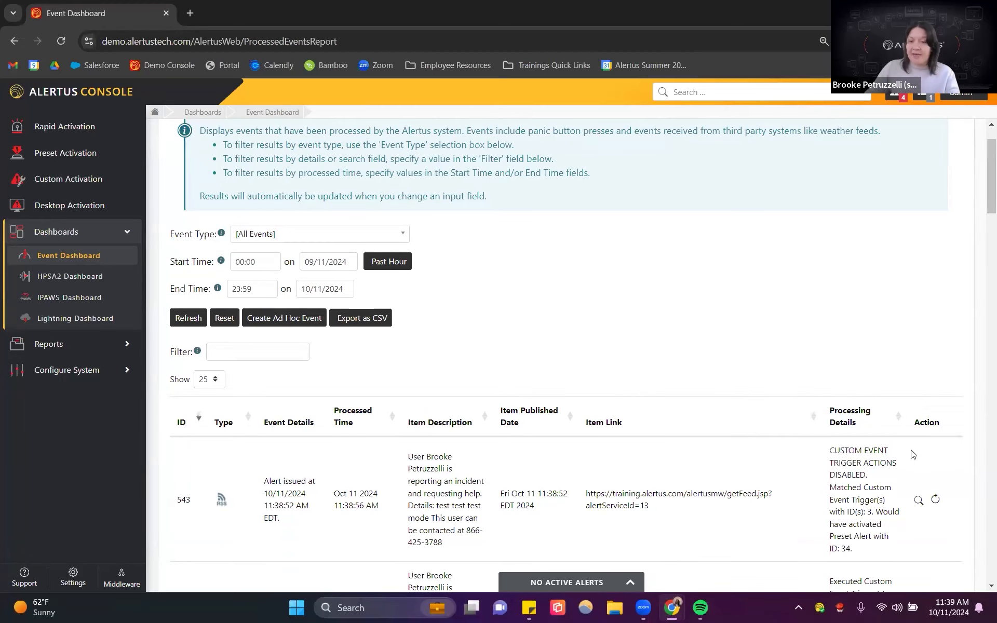
Step: Open the newest event's details and review its raw XML
{"action": "left_click", "coordinate": [918, 500]}
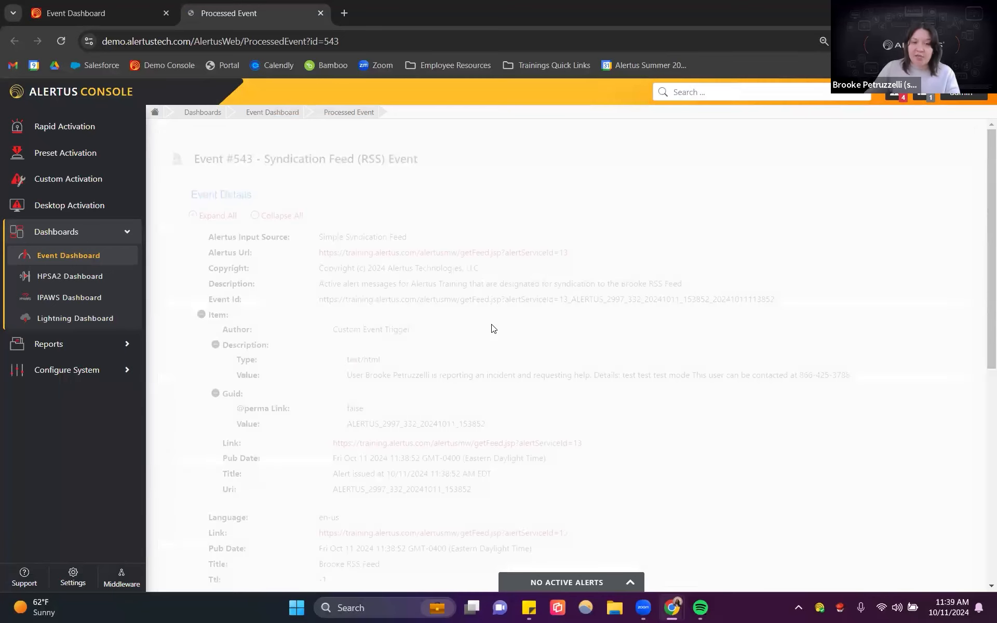
{"action": "scroll", "coordinate": [538, 368], "scroll_direction": "down", "scroll_amount": 5}
{"action": "scroll", "coordinate": [539, 367], "scroll_direction": "down", "scroll_amount": 2}
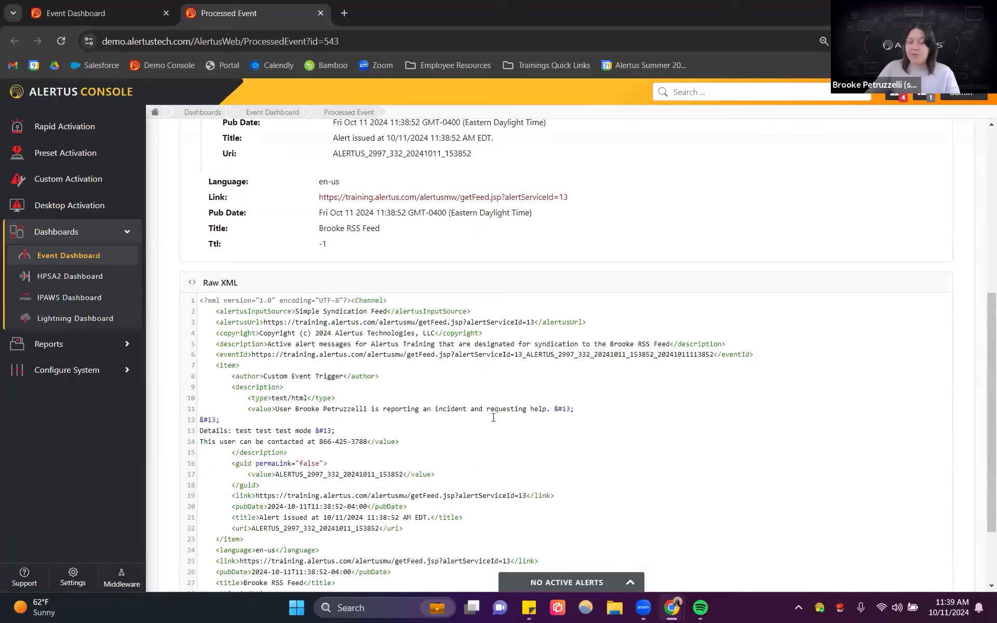
{"action": "scroll", "coordinate": [531, 360], "scroll_direction": "down", "scroll_amount": 2}
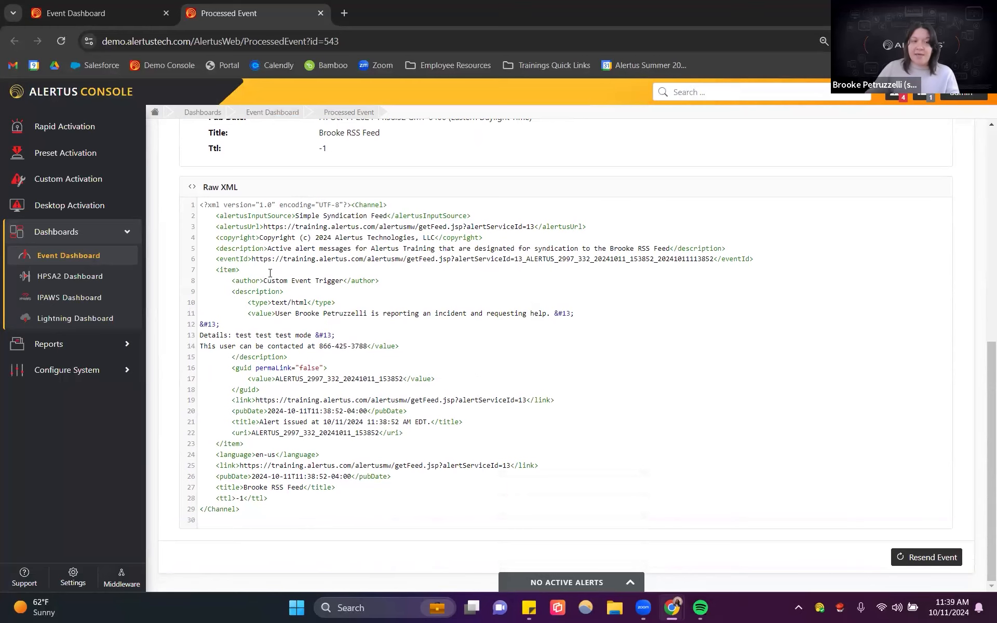
Step: Resend the newest event through the Ad Hoc Event page, then return to the Event Dashboard
{"action": "left_click", "coordinate": [72, 254]}
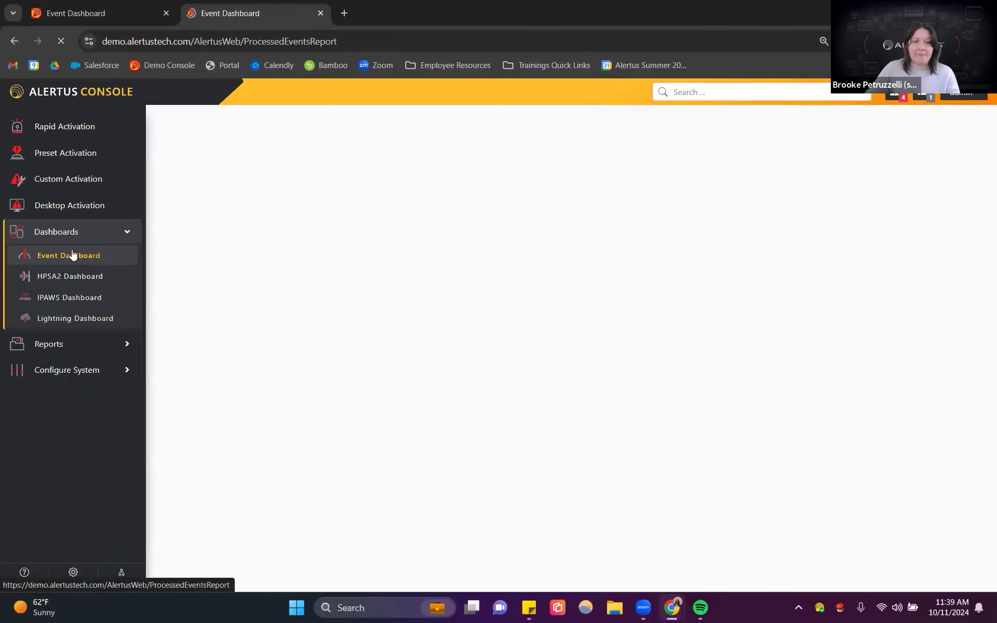
{"action": "scroll", "coordinate": [868, 394], "scroll_direction": "down", "scroll_amount": 1}
{"action": "left_click", "coordinate": [936, 502]}
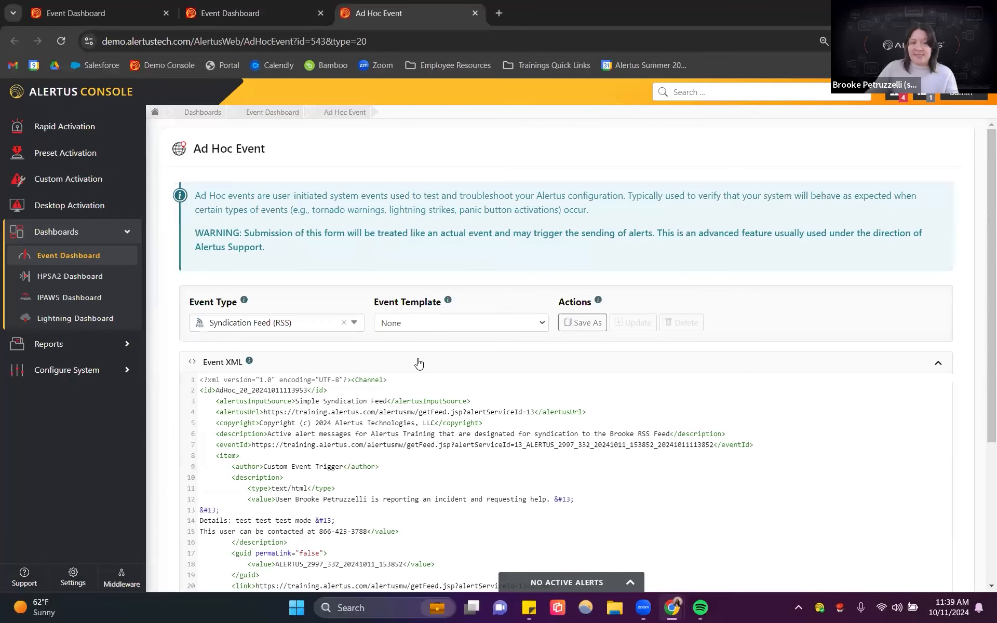
{"action": "scroll", "coordinate": [420, 363], "scroll_direction": "down", "scroll_amount": 1}
{"action": "scroll", "coordinate": [386, 450], "scroll_direction": "down", "scroll_amount": 2}
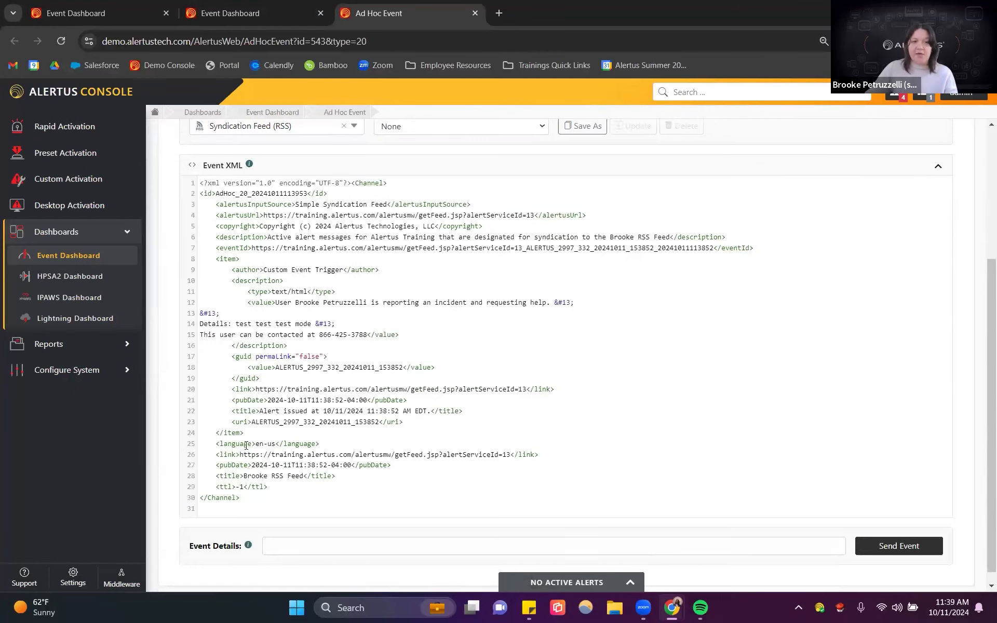
{"action": "left_click", "coordinate": [918, 536]}
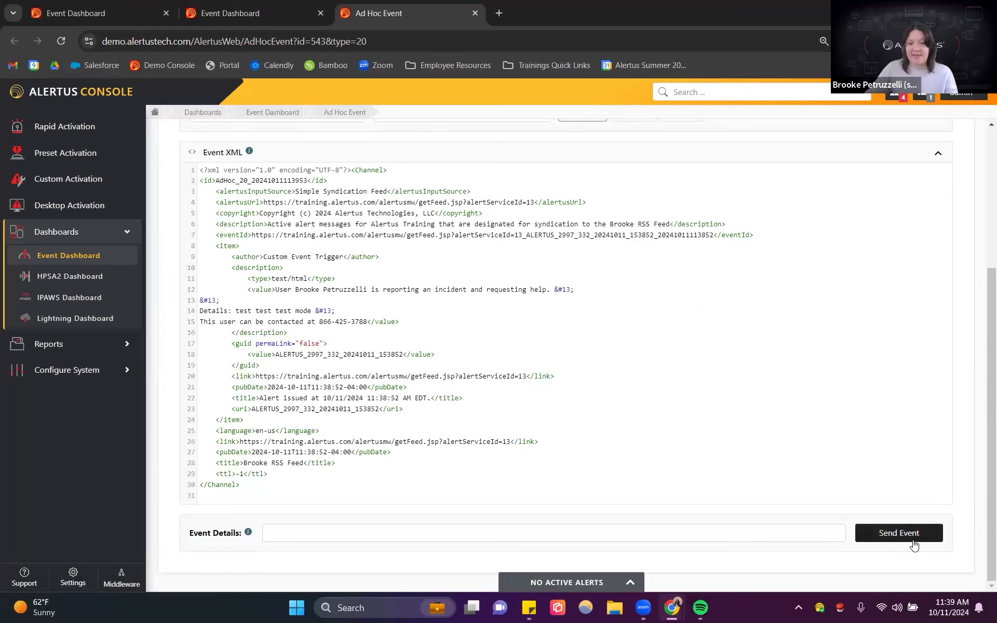
{"action": "scroll", "coordinate": [359, 489], "scroll_direction": "down", "scroll_amount": 2}
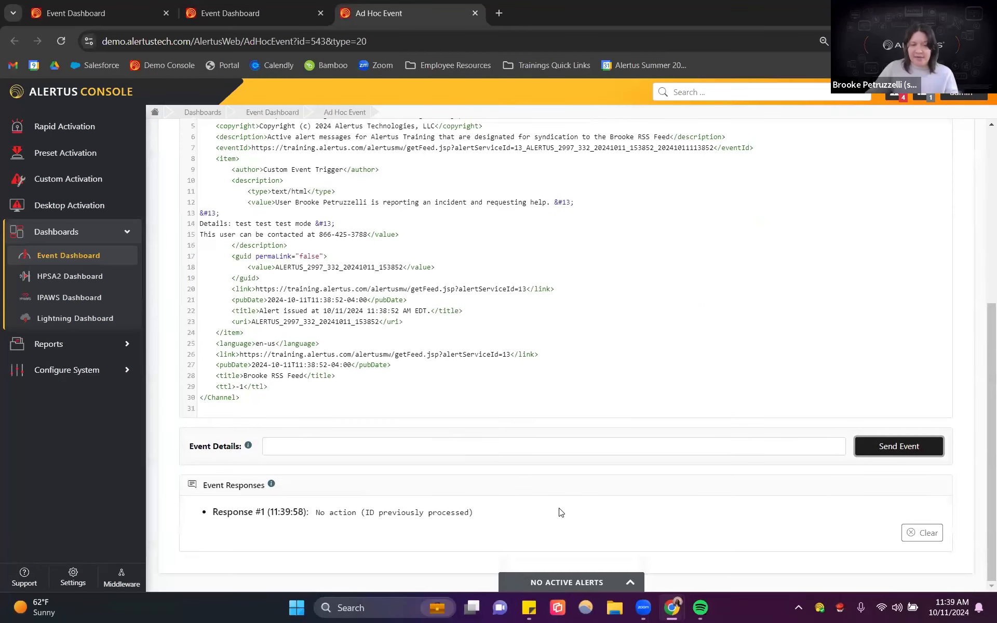
{"action": "left_click", "coordinate": [56, 256]}
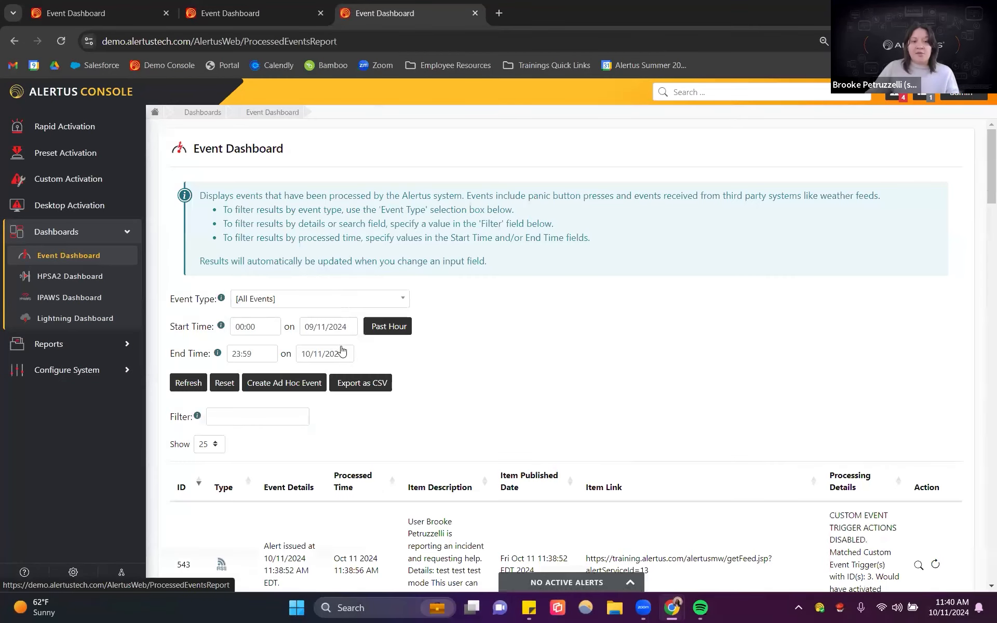
Step: Disable Test Mode for custom event triggers and confirm, then review the trigger list
{"action": "left_click", "coordinate": [297, 383]}
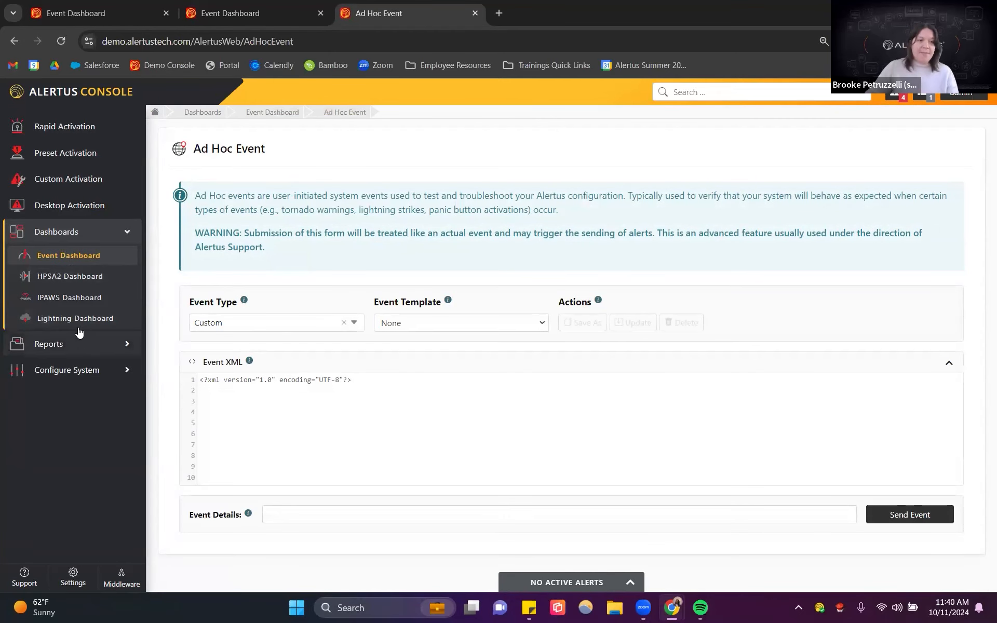
{"action": "left_click", "coordinate": [73, 375]}
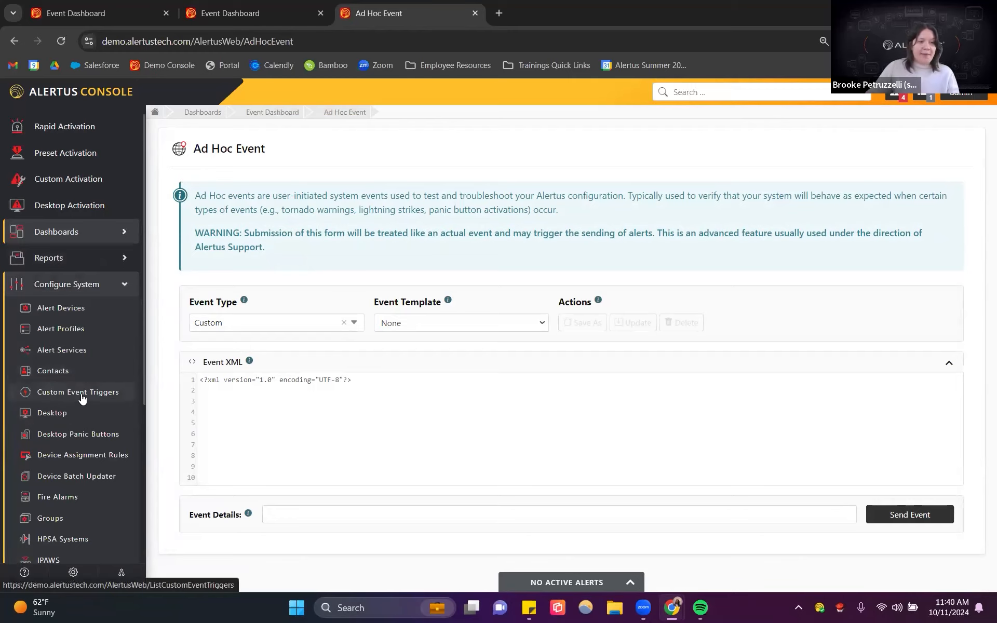
{"action": "left_click", "coordinate": [80, 392]}
{"action": "left_click", "coordinate": [886, 372]}
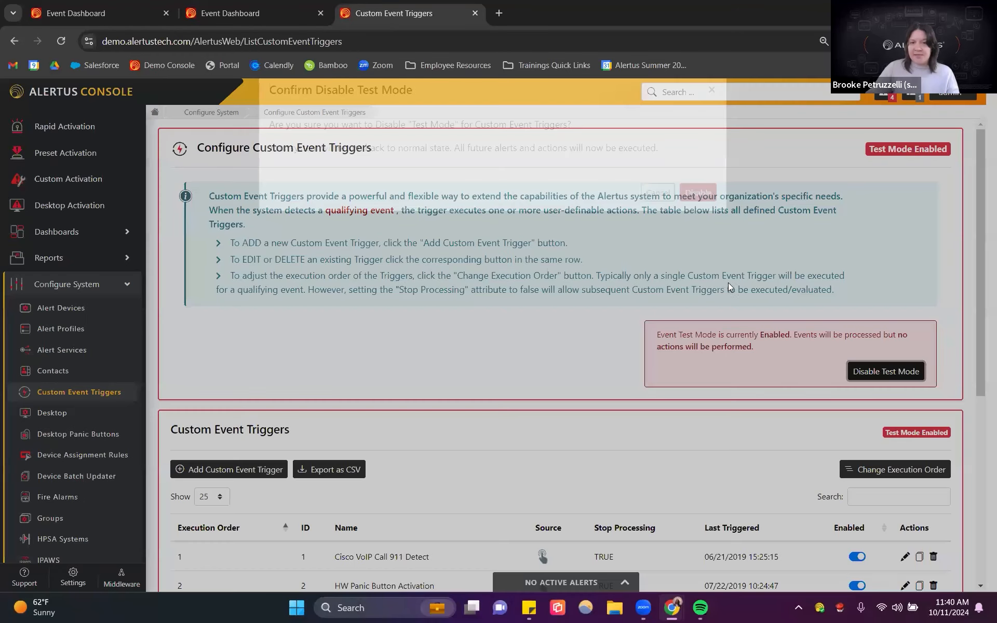
{"action": "left_click", "coordinate": [698, 217]}
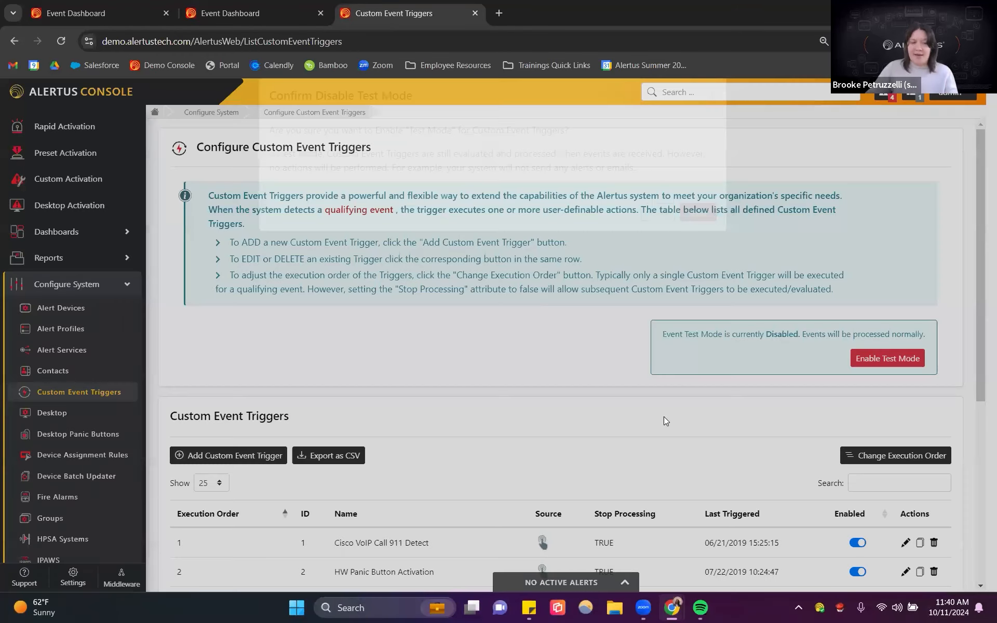
{"action": "scroll", "coordinate": [624, 425], "scroll_direction": "down", "scroll_amount": 5}
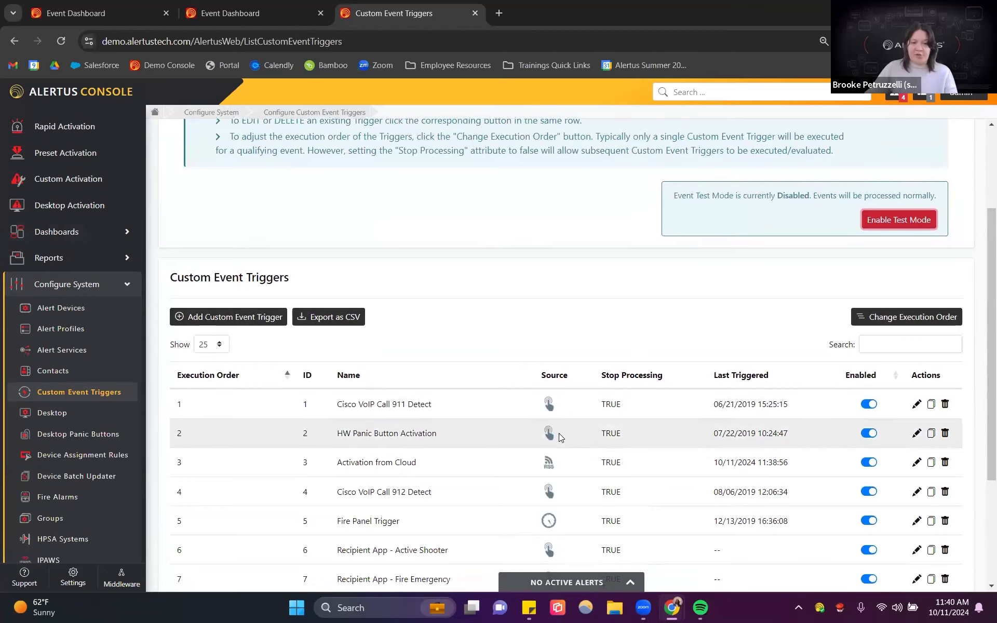
{"action": "scroll", "coordinate": [539, 424], "scroll_direction": "up", "scroll_amount": 6}
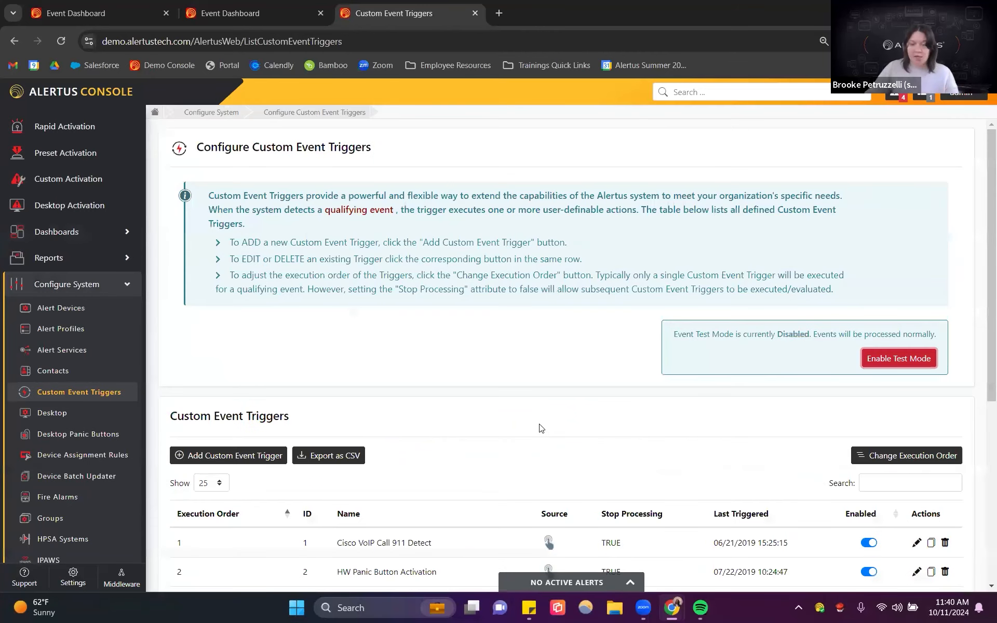
Step: Open the Alert Services configuration page
{"action": "left_click", "coordinate": [83, 284]}
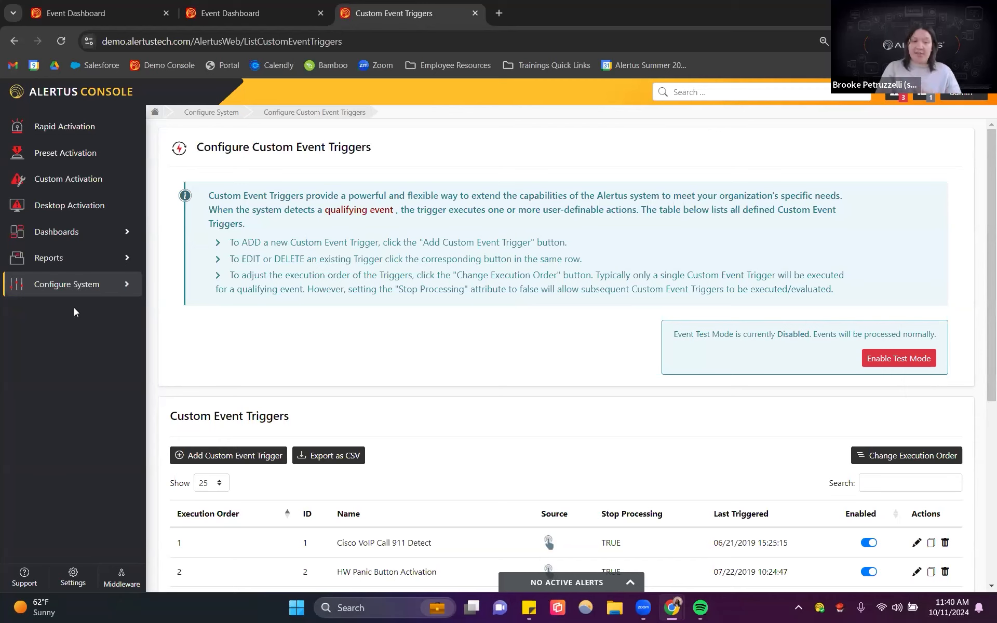
{"action": "left_click", "coordinate": [76, 287]}
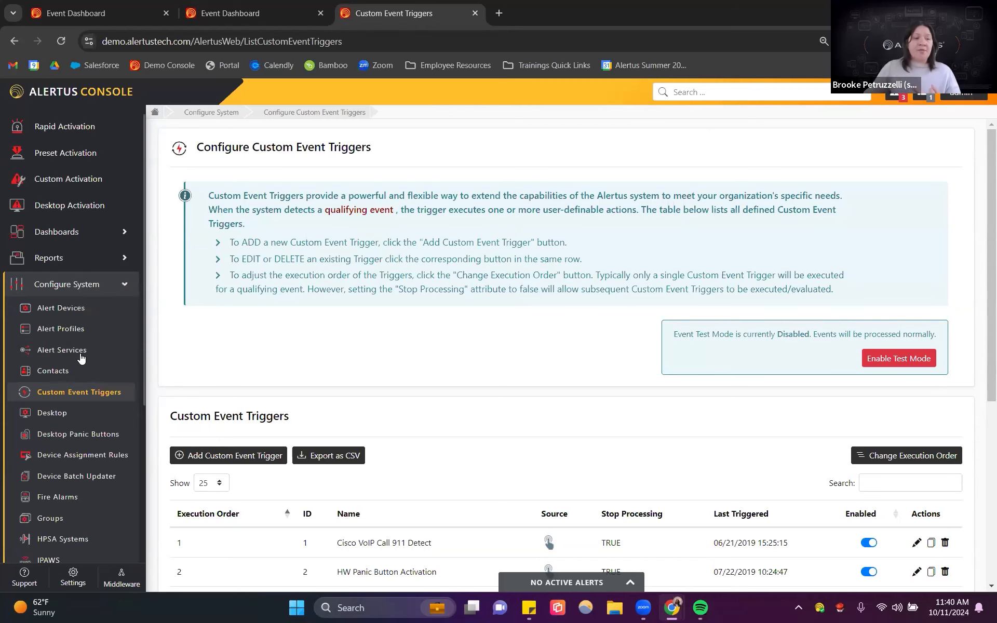
{"action": "left_click", "coordinate": [80, 355]}
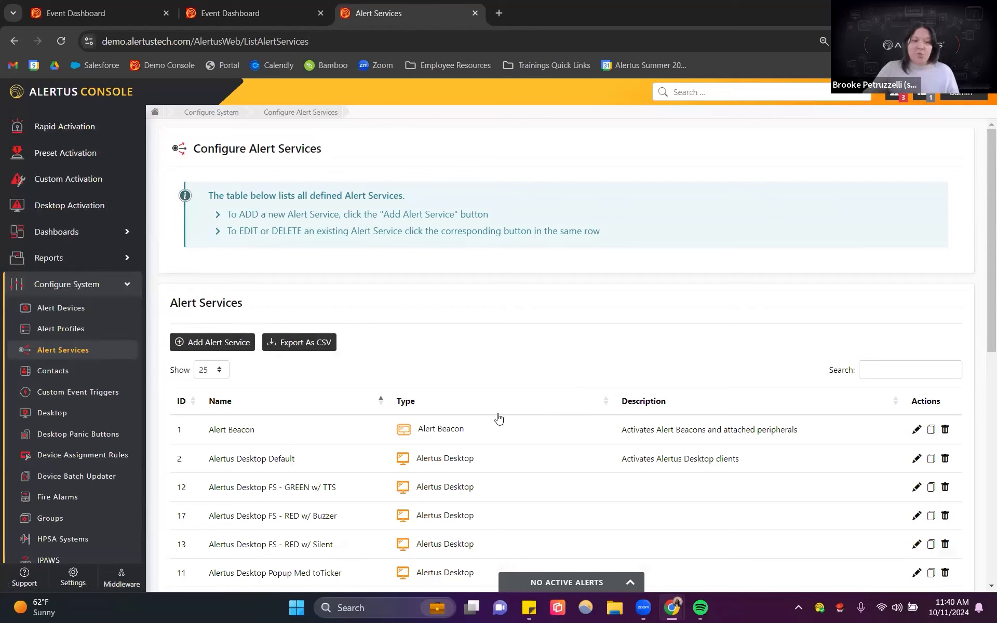
Step: Open the Alert Beacon alert service, review its settings text, and cancel without saving
{"action": "left_click", "coordinate": [917, 430]}
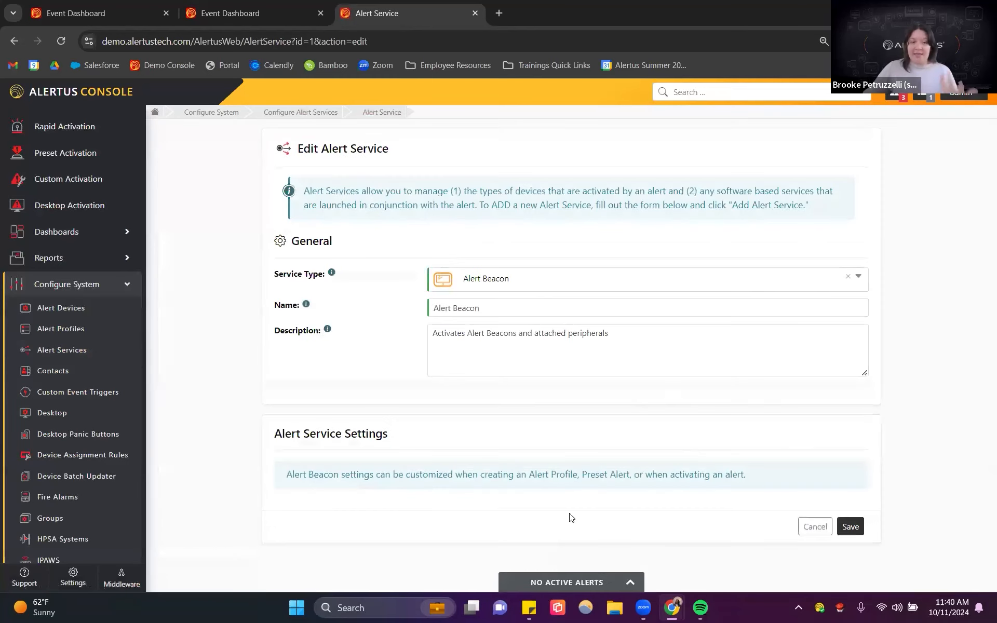
{"action": "left_click_drag", "start_coordinate": [318, 474], "coordinate": [436, 475]}
{"action": "left_click_drag", "start_coordinate": [516, 477], "coordinate": [747, 486]}
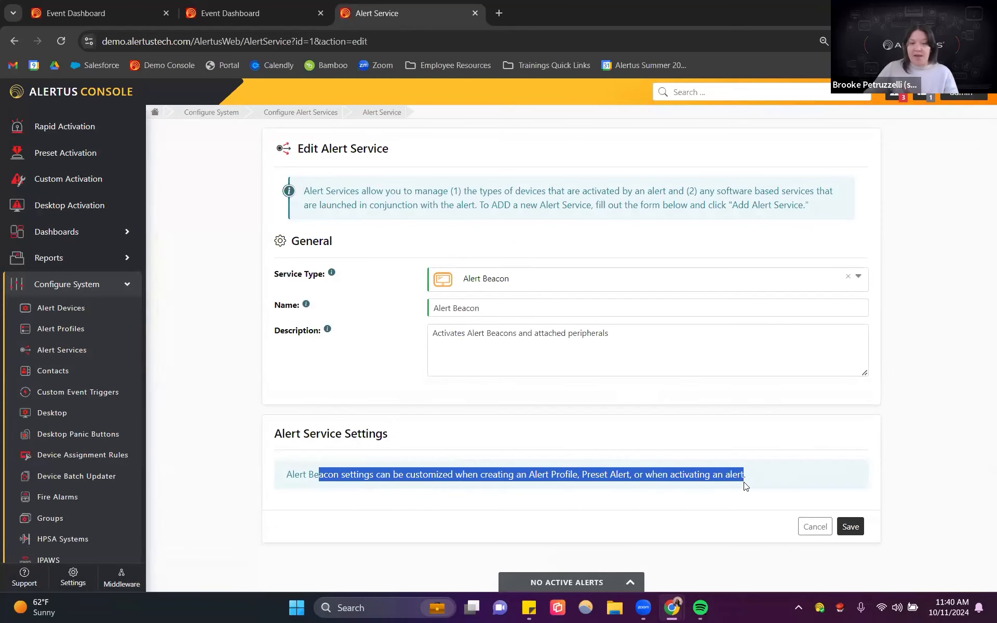
{"action": "left_click", "coordinate": [775, 471]}
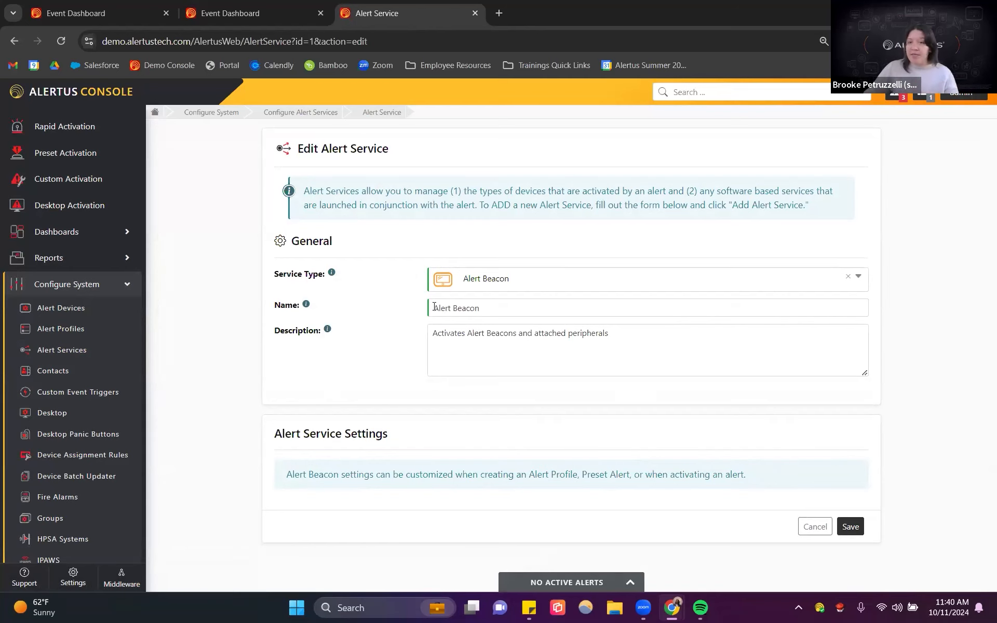
{"action": "left_click", "coordinate": [814, 527]}
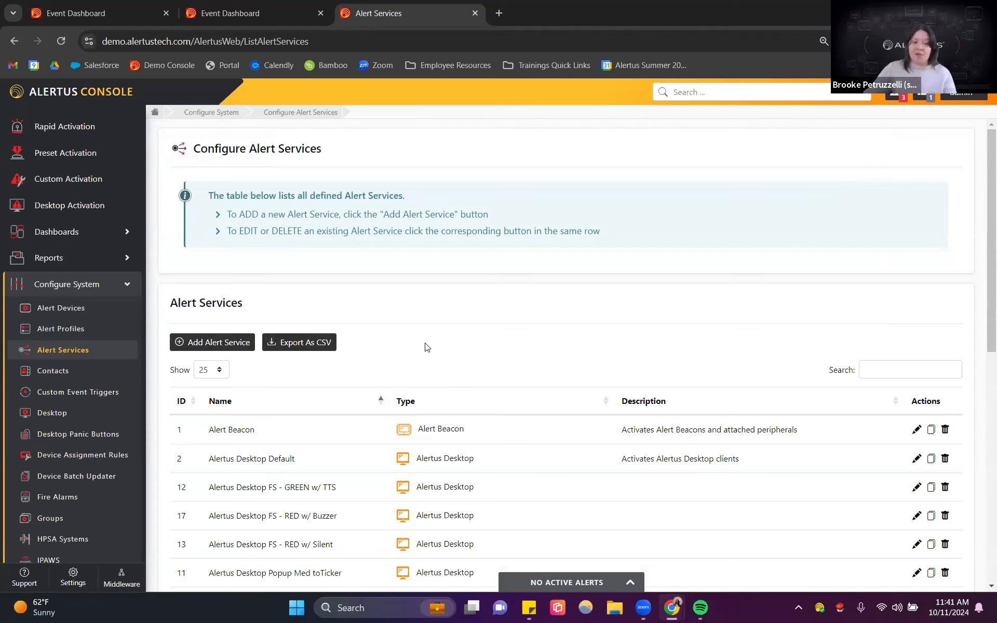
Step: Open the Media library and play the Silent.wav audio file
{"action": "scroll", "coordinate": [75, 416], "scroll_direction": "down", "scroll_amount": 3}
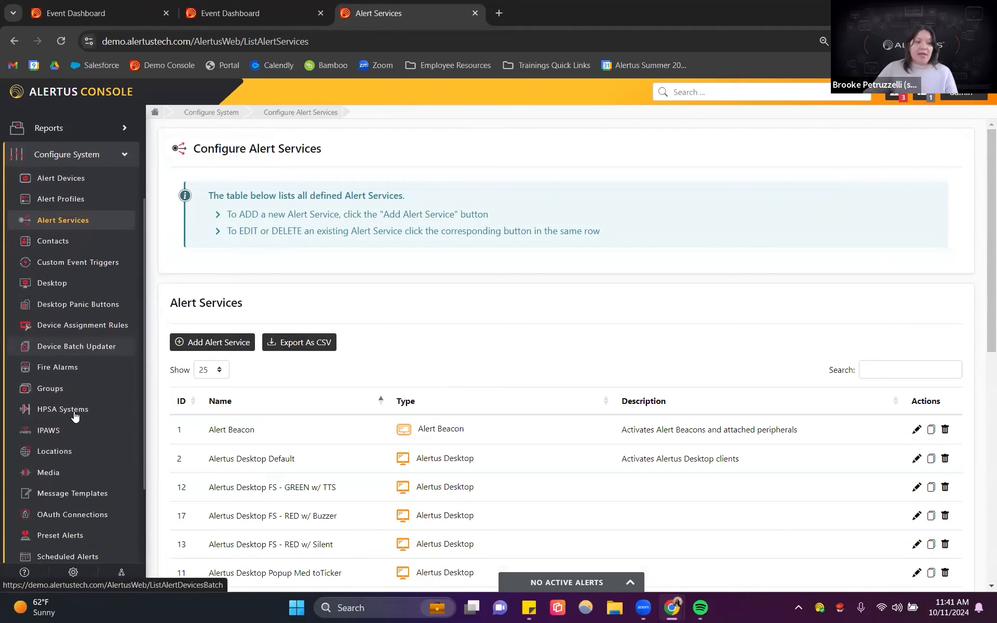
{"action": "left_click", "coordinate": [56, 474]}
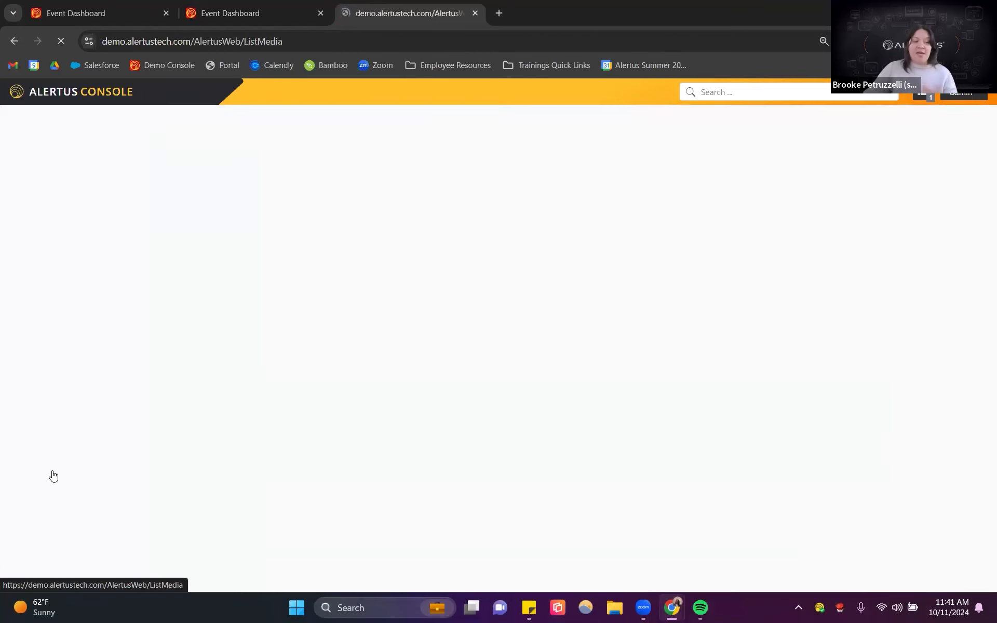
{"action": "scroll", "coordinate": [645, 333], "scroll_direction": "down", "scroll_amount": 4}
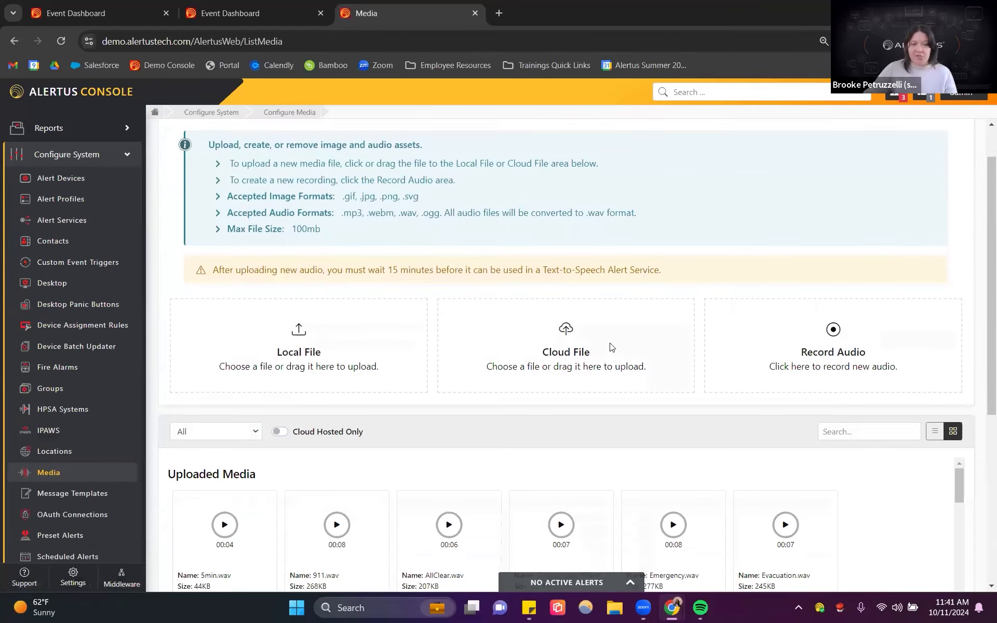
{"action": "scroll", "coordinate": [727, 408], "scroll_direction": "down", "scroll_amount": 5}
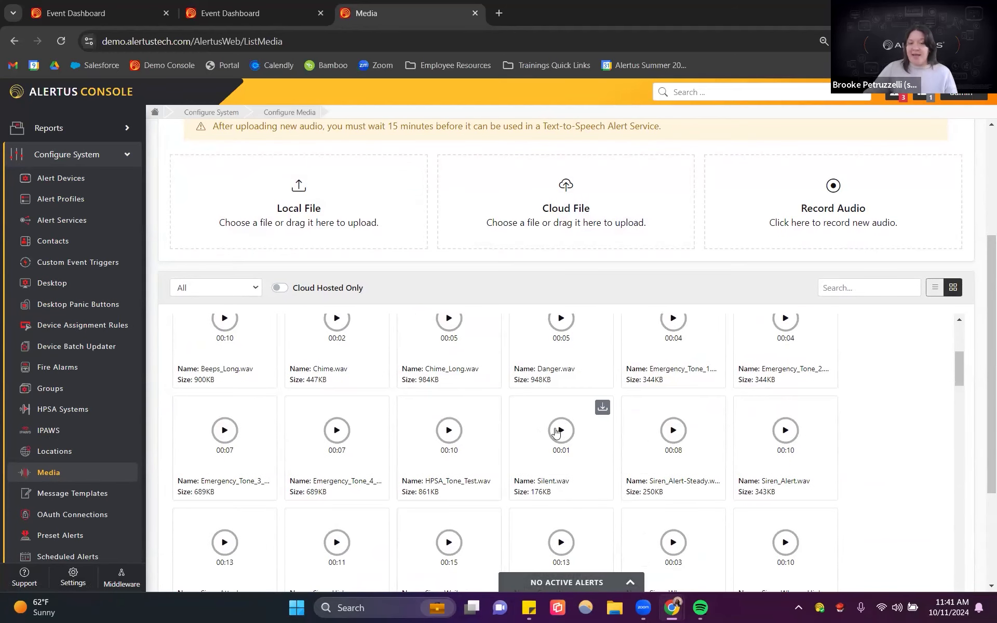
{"action": "left_click", "coordinate": [562, 432]}
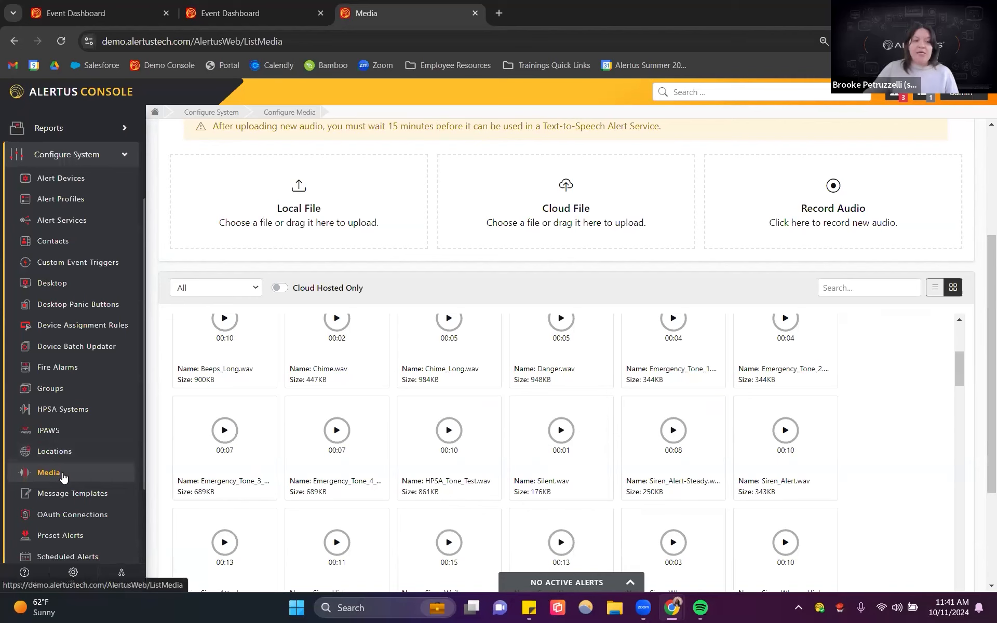
Step: Open the Text-to-Speech configuration and start adding a new relay profile
{"action": "scroll", "coordinate": [63, 477], "scroll_direction": "down", "scroll_amount": 3}
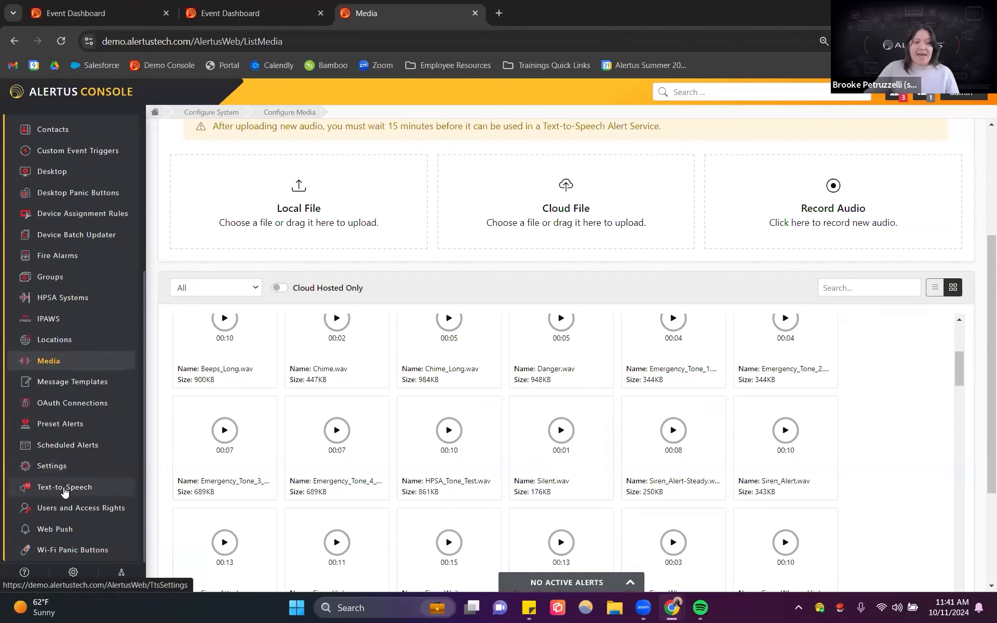
{"action": "left_click", "coordinate": [61, 493]}
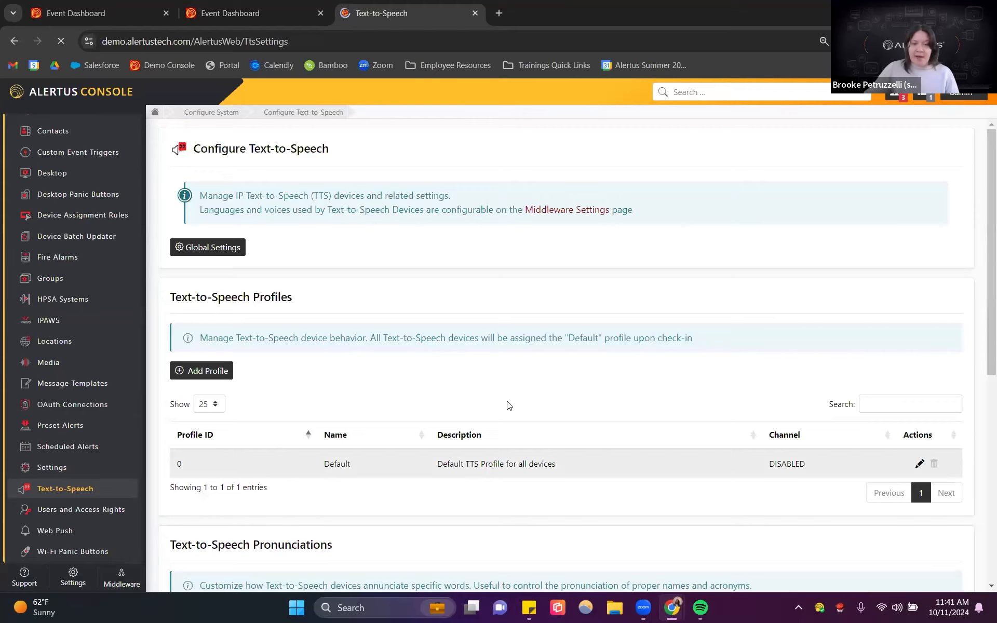
{"action": "scroll", "coordinate": [545, 379], "scroll_direction": "down", "scroll_amount": 3}
{"action": "scroll", "coordinate": [460, 421], "scroll_direction": "down", "scroll_amount": 8}
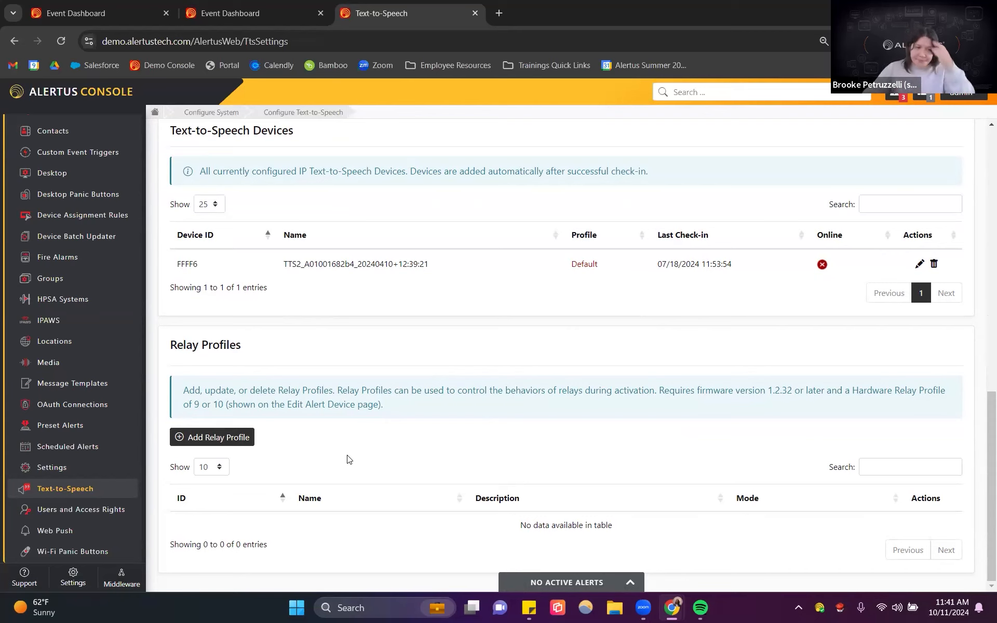
{"action": "left_click", "coordinate": [223, 435]}
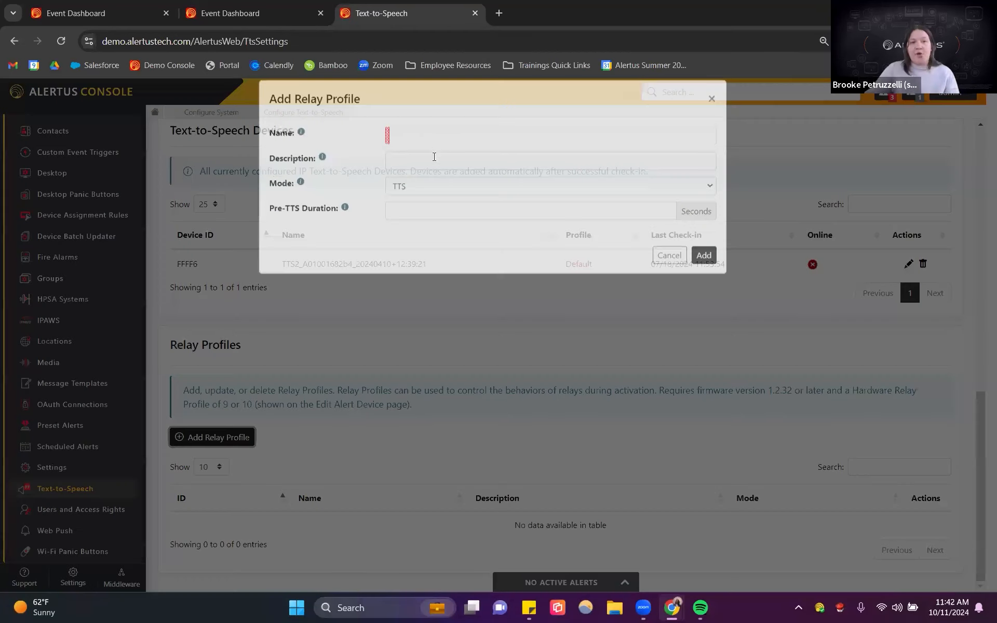
Step: Name the relay profile Silent Test with the description Used during a silent test
{"action": "type", "text": "Silent Test"}
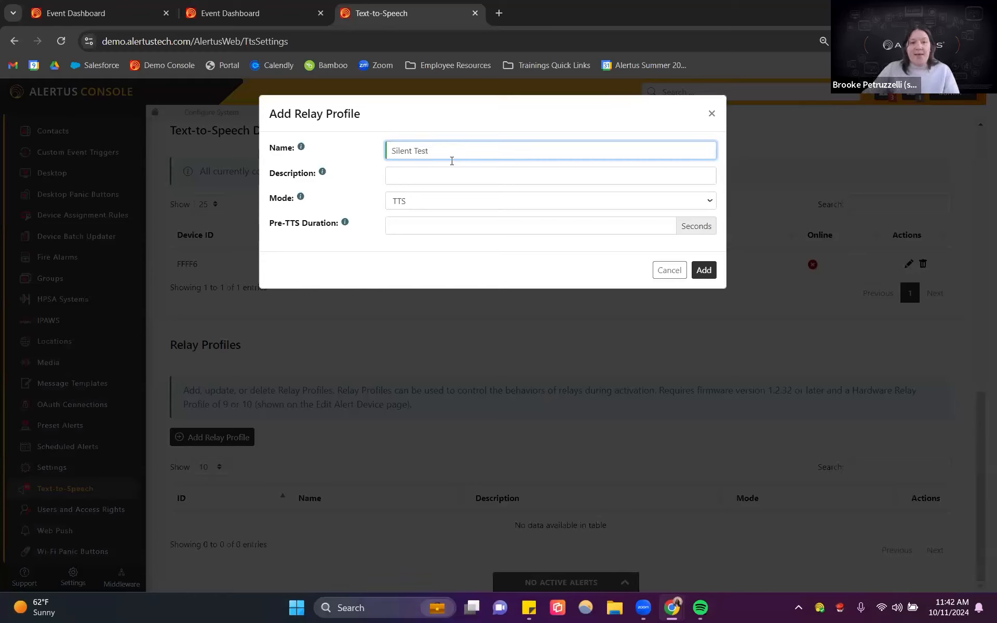
{"action": "left_click", "coordinate": [427, 174]}
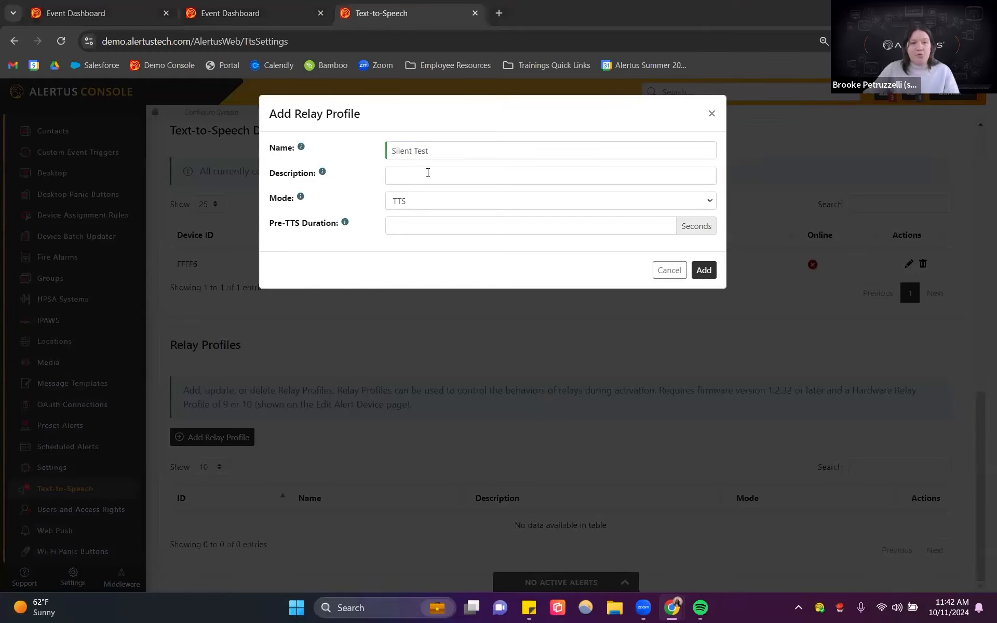
{"action": "type", "text": "Used during a"}
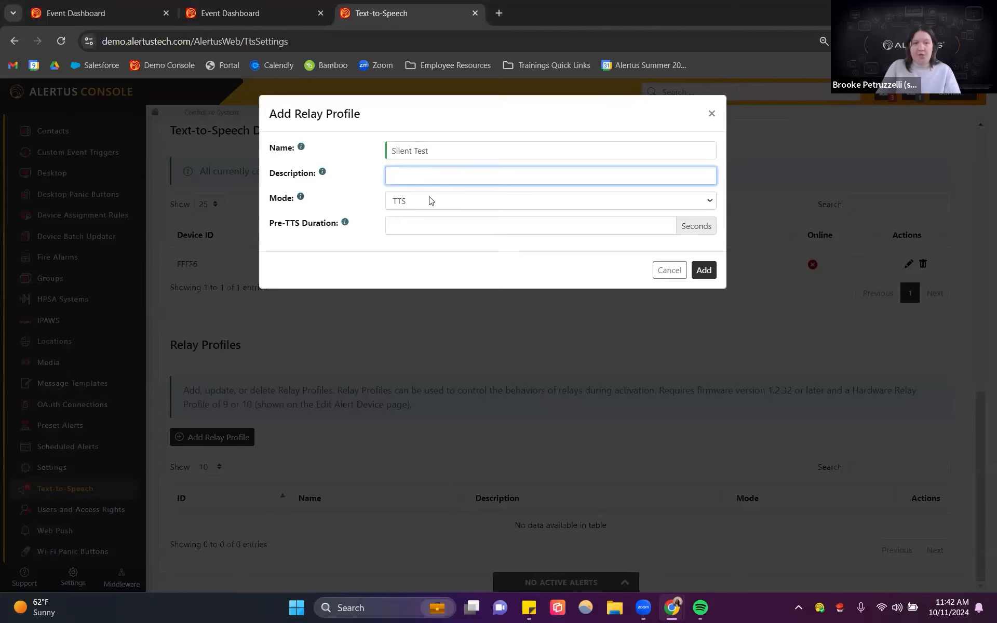
{"action": "type", "text": " sile"}
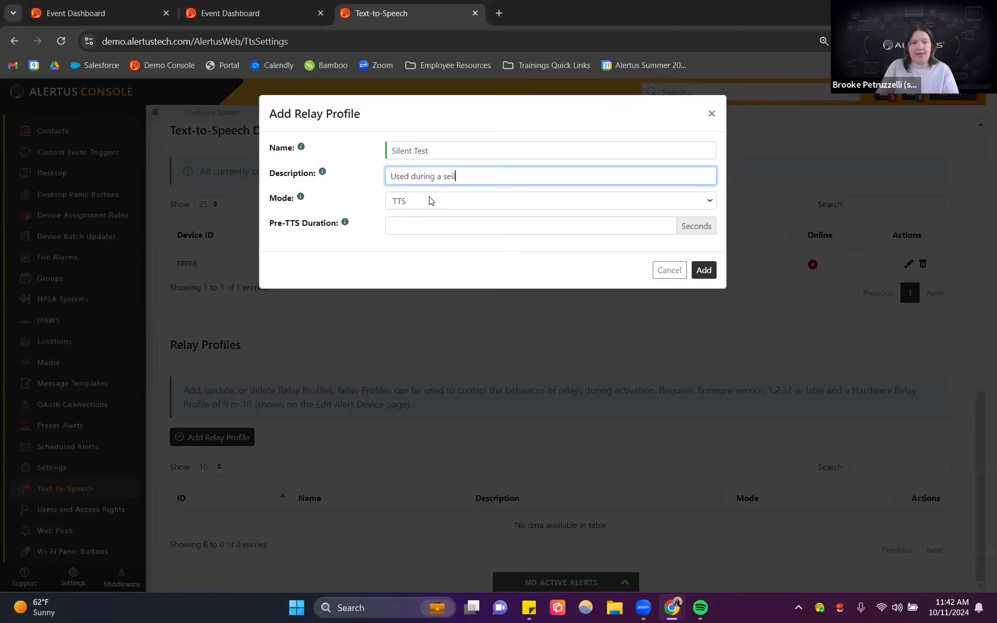
{"action": "type", "text": "nt test"}
Step: Set the relay profile mode to Custom with a custom duration of 1 second, and add it
{"action": "left_click", "coordinate": [429, 201]}
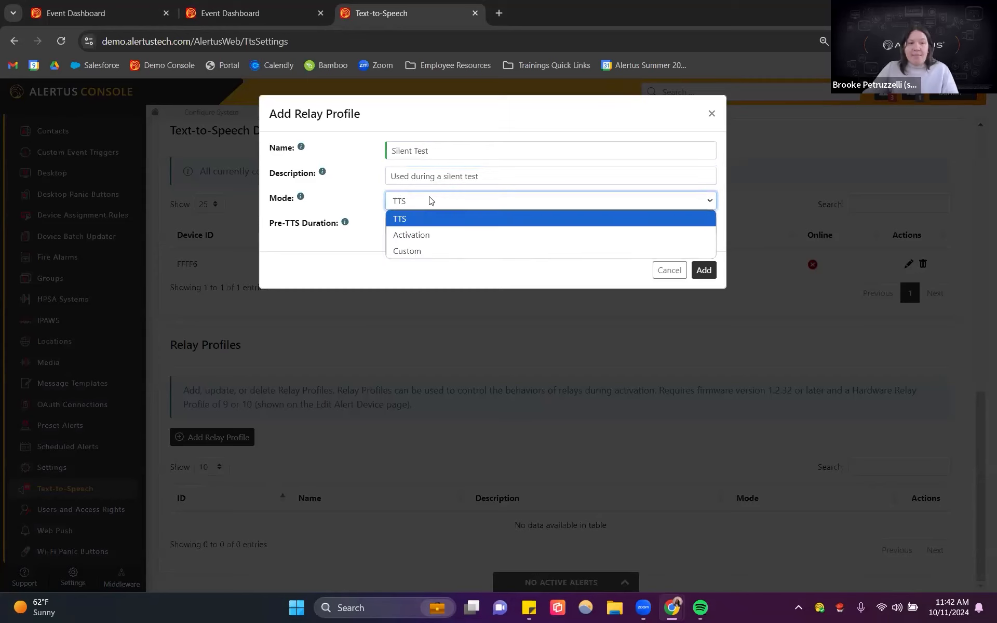
{"action": "left_click", "coordinate": [418, 249]}
{"action": "left_click", "coordinate": [413, 230]}
{"action": "key", "text": "BackSpace"}
{"action": "type", "text": "1"}
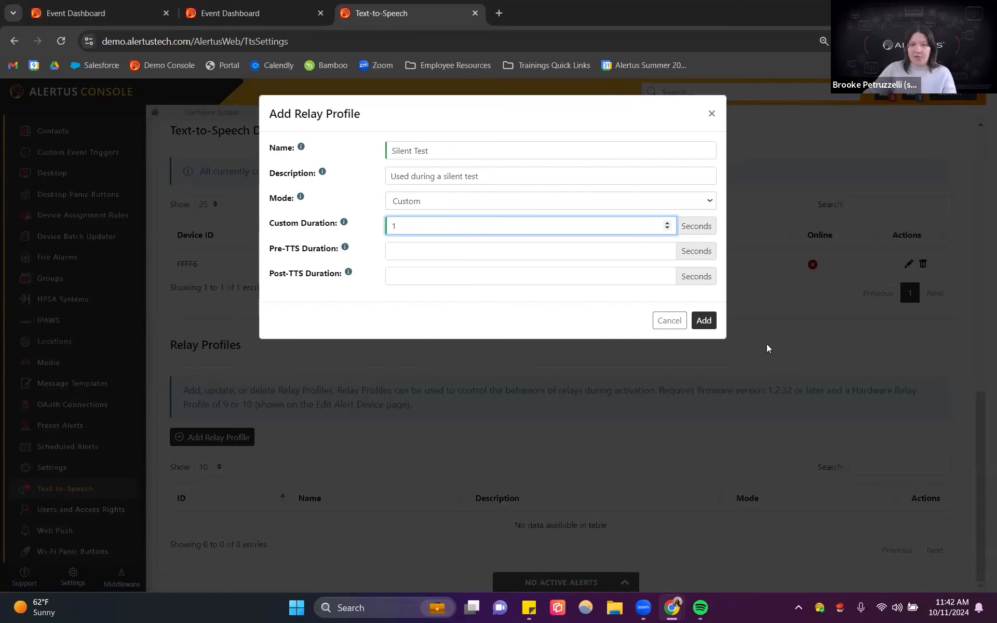
{"action": "left_click", "coordinate": [703, 321]}
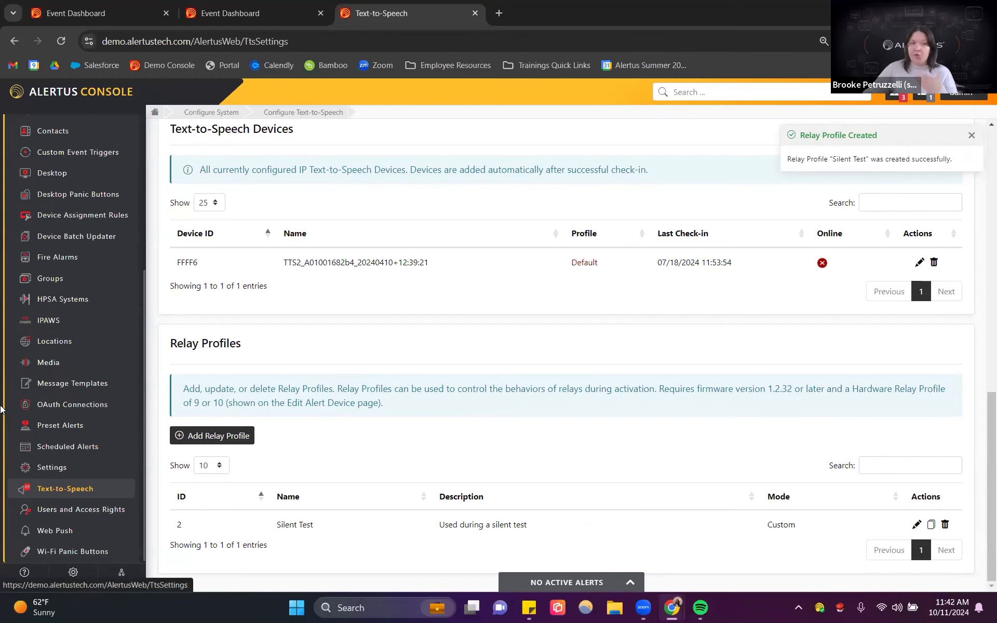
Step: Start a new alert service and choose the Text-to-Speech (IP) service type
{"action": "scroll", "coordinate": [124, 363], "scroll_direction": "up", "scroll_amount": 4}
{"action": "left_click", "coordinate": [74, 306]}
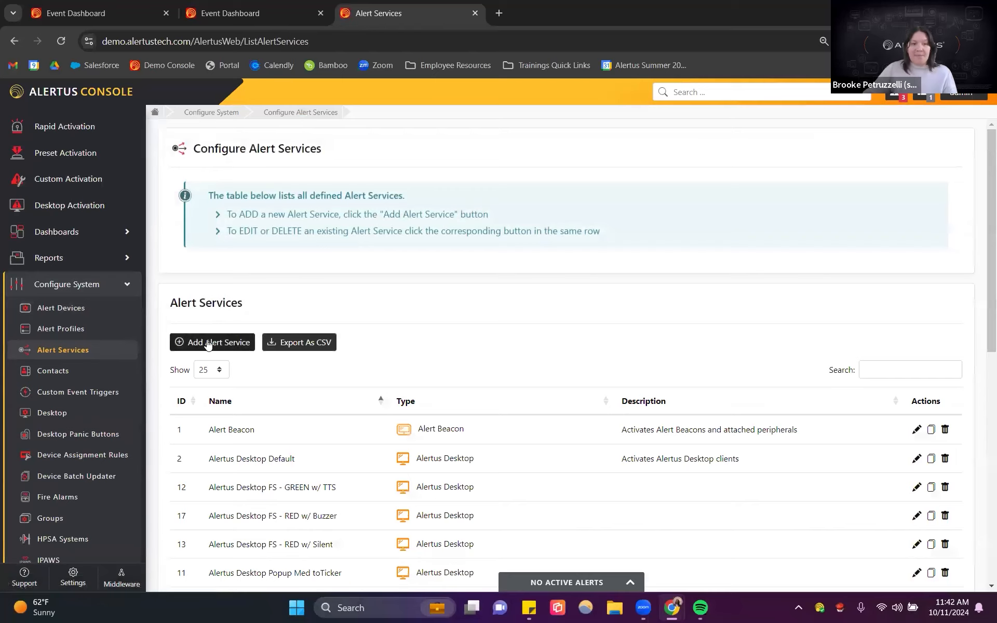
{"action": "left_click", "coordinate": [197, 342]}
{"action": "left_click", "coordinate": [461, 280]}
{"action": "scroll", "coordinate": [518, 378], "scroll_direction": "down", "scroll_amount": 10}
{"action": "scroll", "coordinate": [518, 378], "scroll_direction": "down", "scroll_amount": 12}
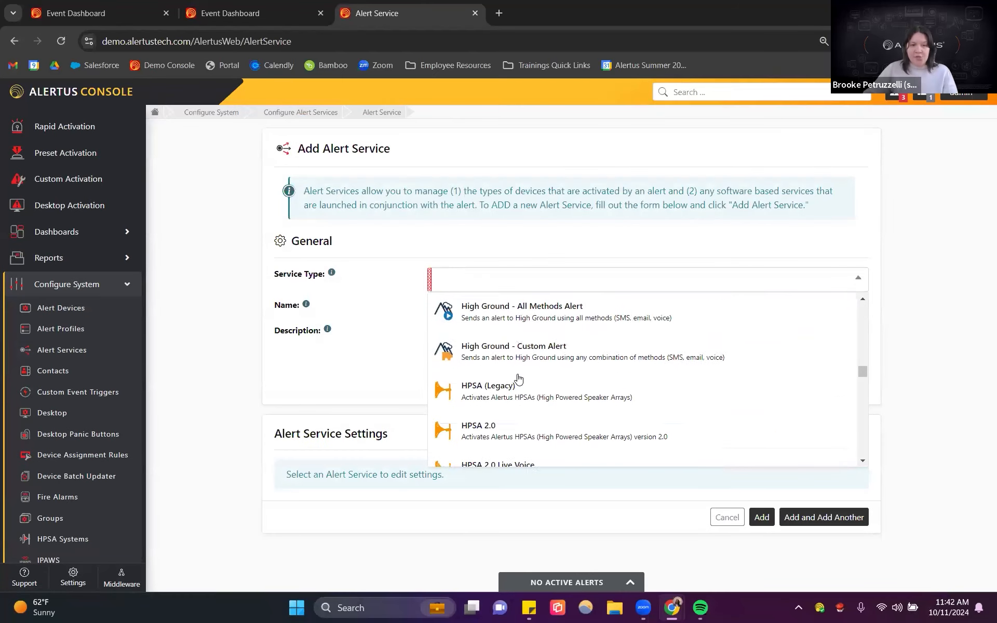
{"action": "scroll", "coordinate": [514, 375], "scroll_direction": "down", "scroll_amount": 12}
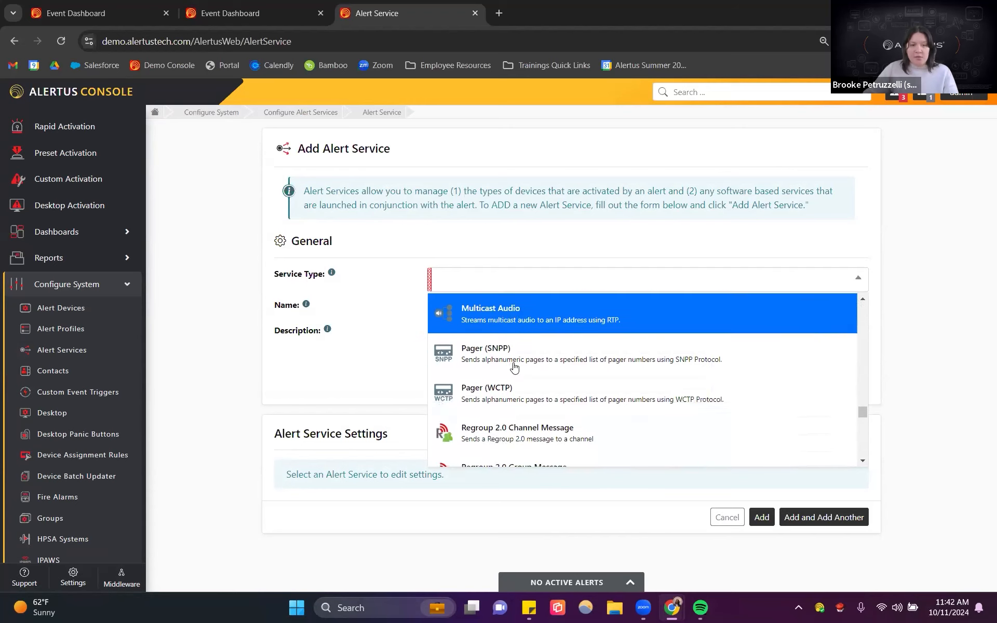
{"action": "scroll", "coordinate": [514, 367], "scroll_direction": "down", "scroll_amount": 5}
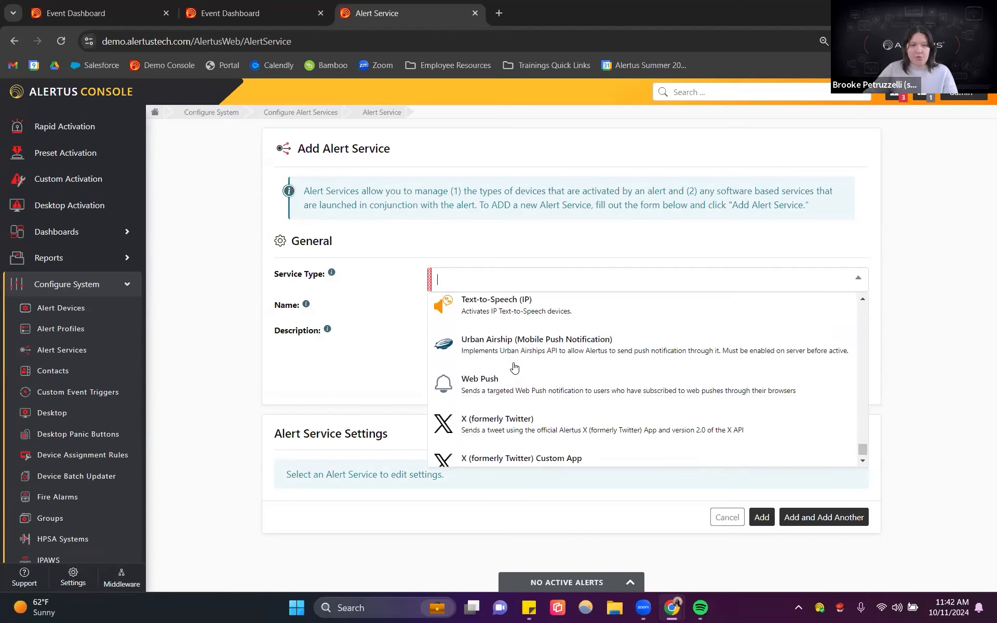
{"action": "scroll", "coordinate": [517, 358], "scroll_direction": "up", "scroll_amount": 2}
{"action": "left_click", "coordinate": [514, 407]}
Step: Pick the Text-to-Speech (IP) service type and name the alert service TTS Silent Test
{"action": "left_click", "coordinate": [459, 309]}
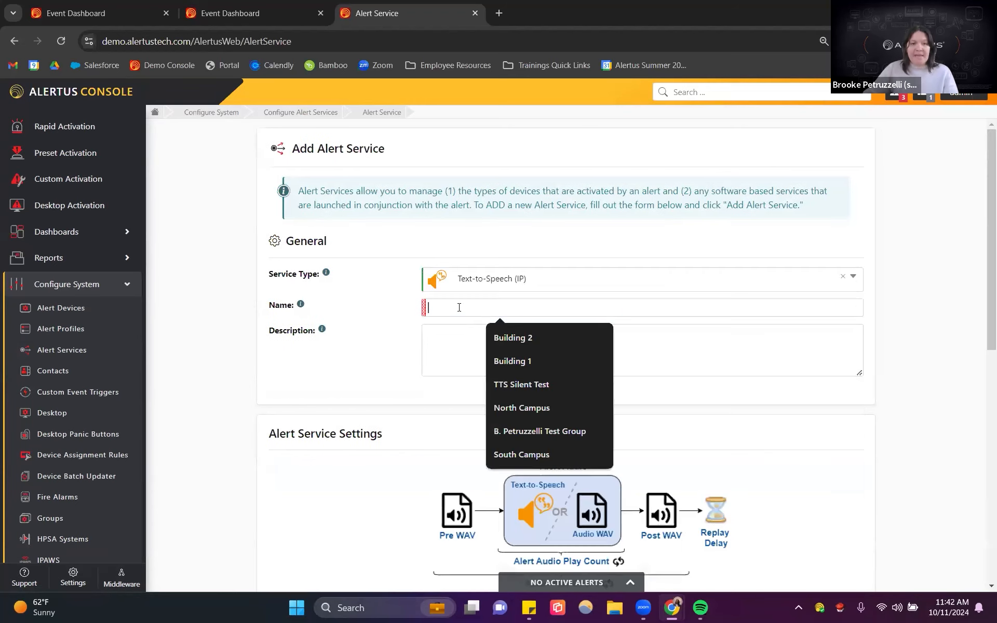
{"action": "type", "text": "TT"}
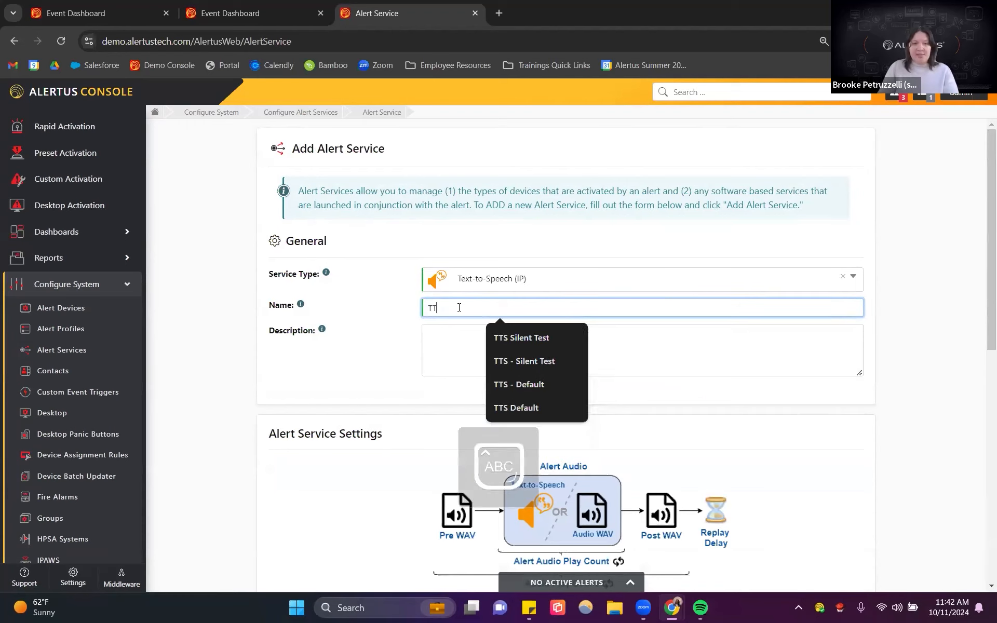
{"action": "type", "text": "S Silent Test"}
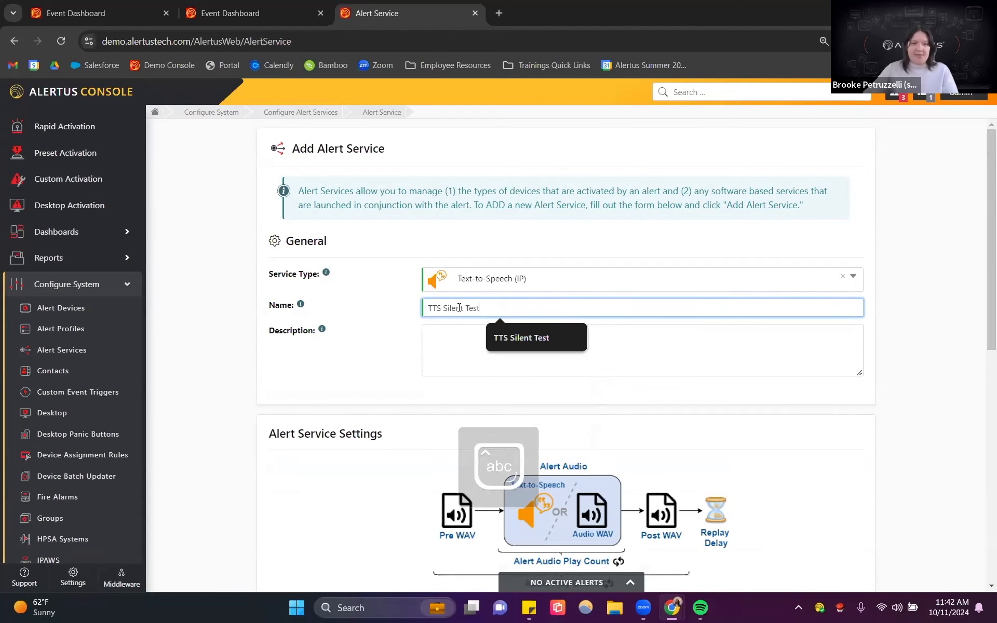
{"action": "left_click", "coordinate": [378, 345]}
Step: Set the alert audio to the Silent.wav file, filtering the audio list by silen
{"action": "scroll", "coordinate": [382, 270], "scroll_direction": "down", "scroll_amount": 1}
{"action": "scroll", "coordinate": [381, 270], "scroll_direction": "down", "scroll_amount": 3}
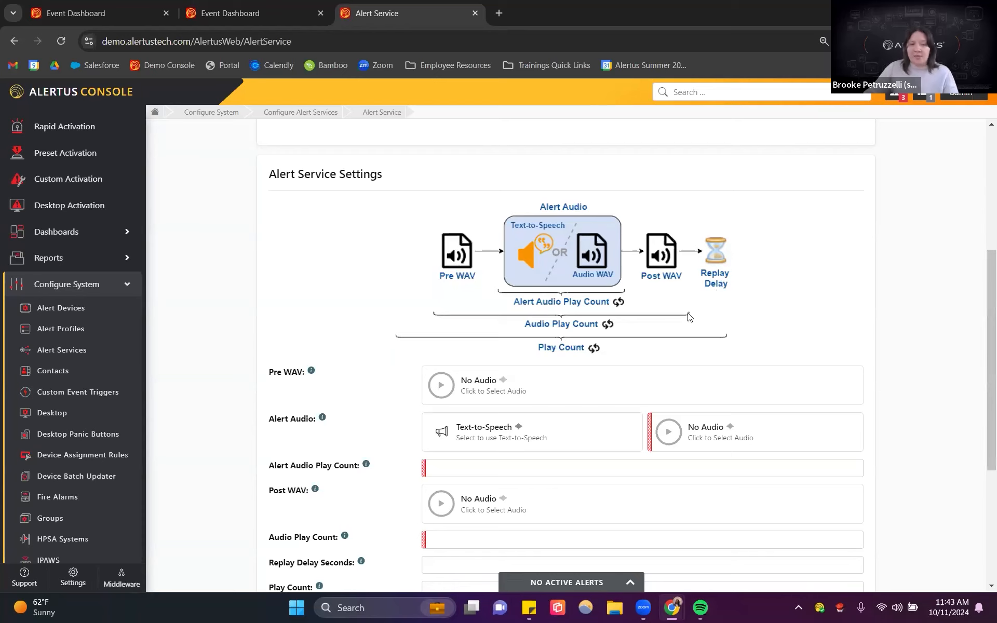
{"action": "scroll", "coordinate": [690, 317], "scroll_direction": "down", "scroll_amount": 1}
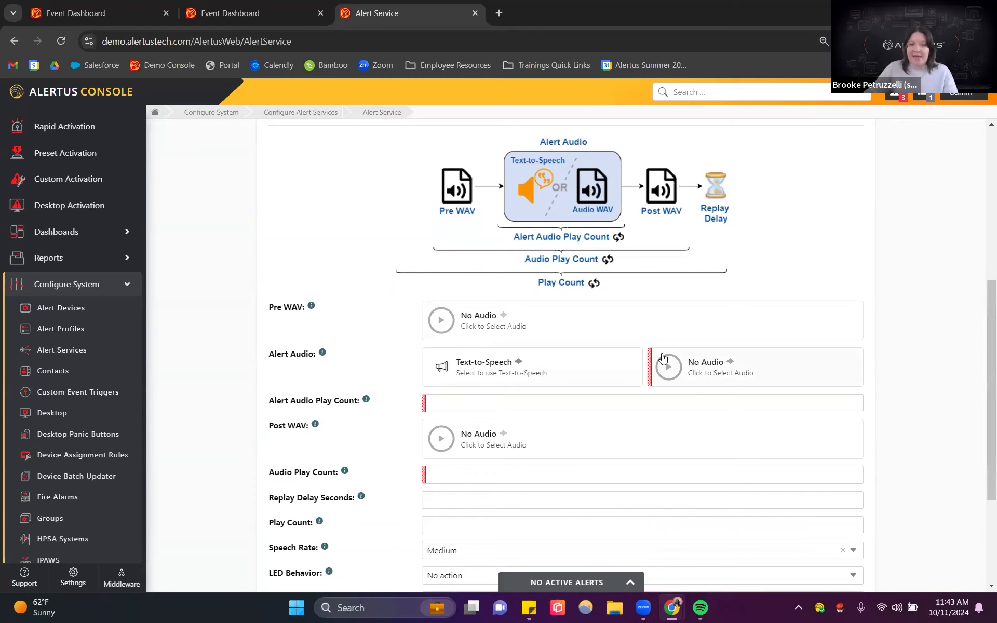
{"action": "left_click", "coordinate": [720, 368]}
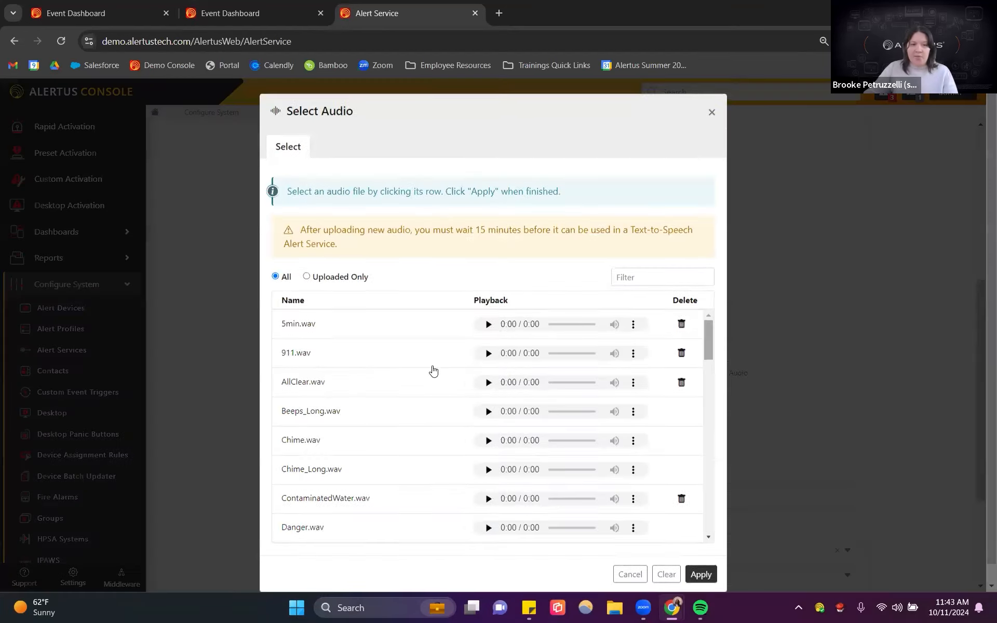
{"action": "left_click", "coordinate": [627, 281]}
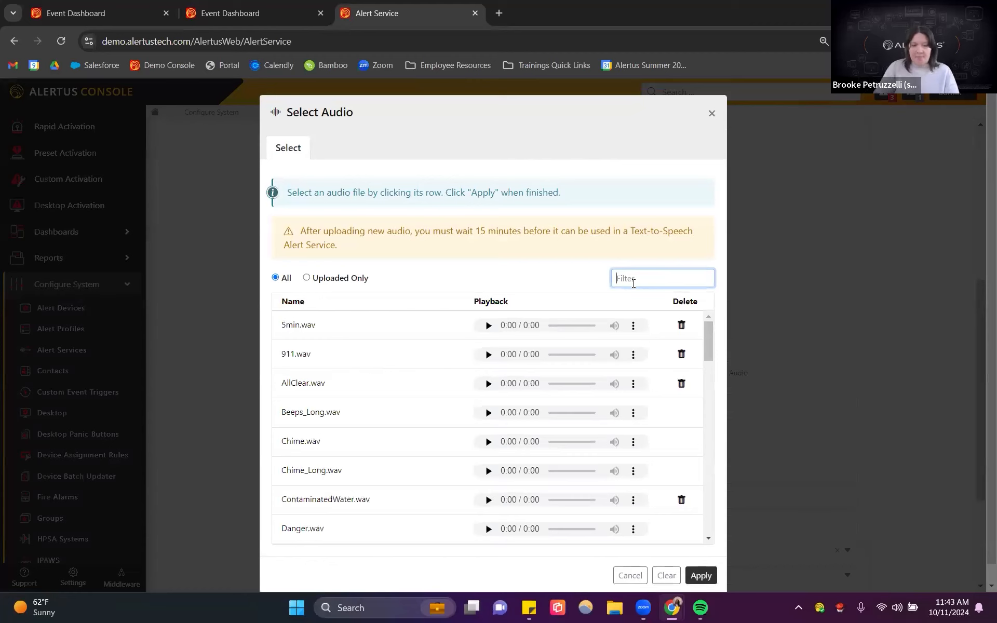
{"action": "type", "text": "silen"}
{"action": "left_click", "coordinate": [331, 337]}
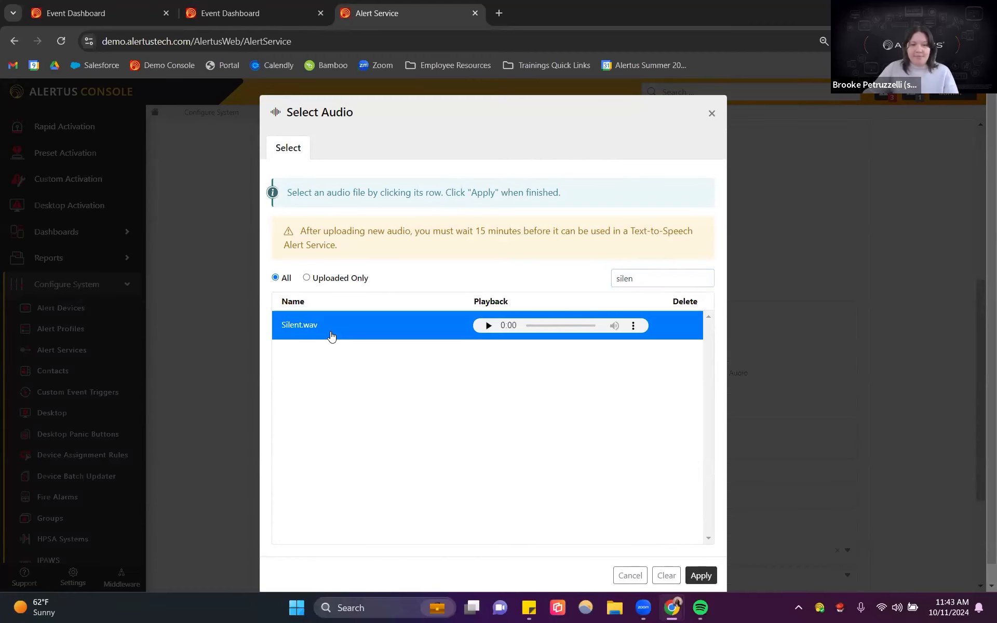
{"action": "left_click", "coordinate": [702, 576]}
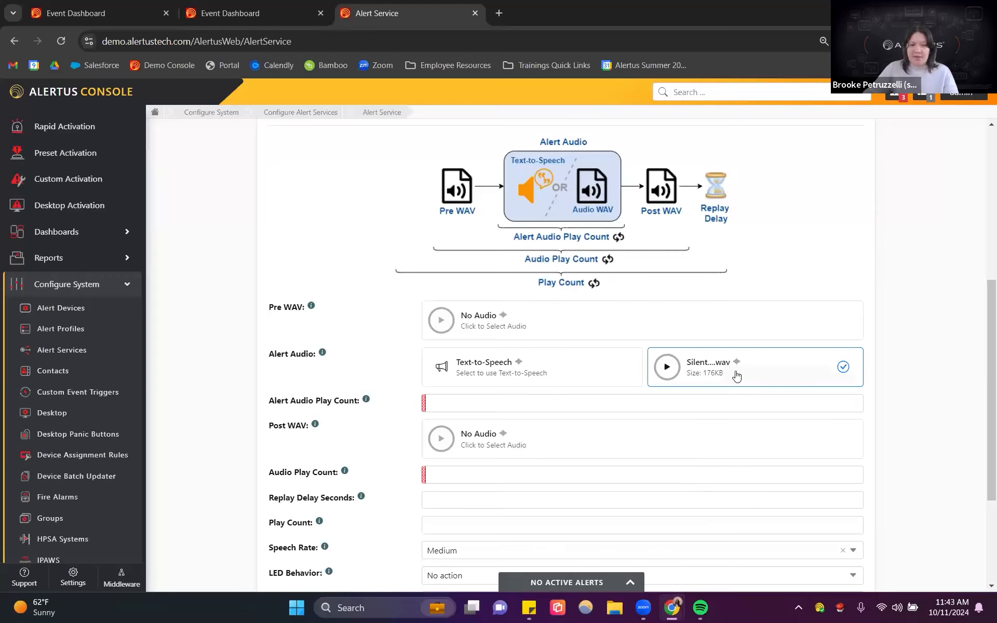
Step: Set Alert Audio Play Count, Audio Play Count, Replay Delay Seconds and Play Count each to 1
{"action": "left_click", "coordinate": [461, 405]}
{"action": "type", "text": "1"}
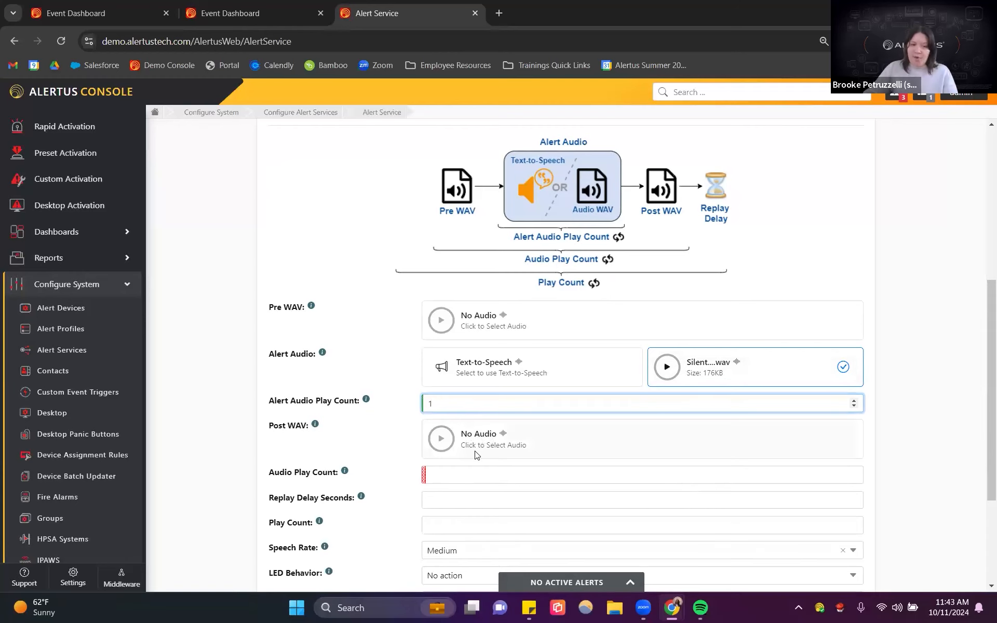
{"action": "scroll", "coordinate": [483, 453], "scroll_direction": "down", "scroll_amount": 3}
{"action": "left_click", "coordinate": [452, 349]}
{"action": "type", "text": "1"}
{"action": "left_click", "coordinate": [461, 372]}
{"action": "type", "text": "1"}
{"action": "left_click", "coordinate": [459, 395]}
{"action": "type", "text": "1"}
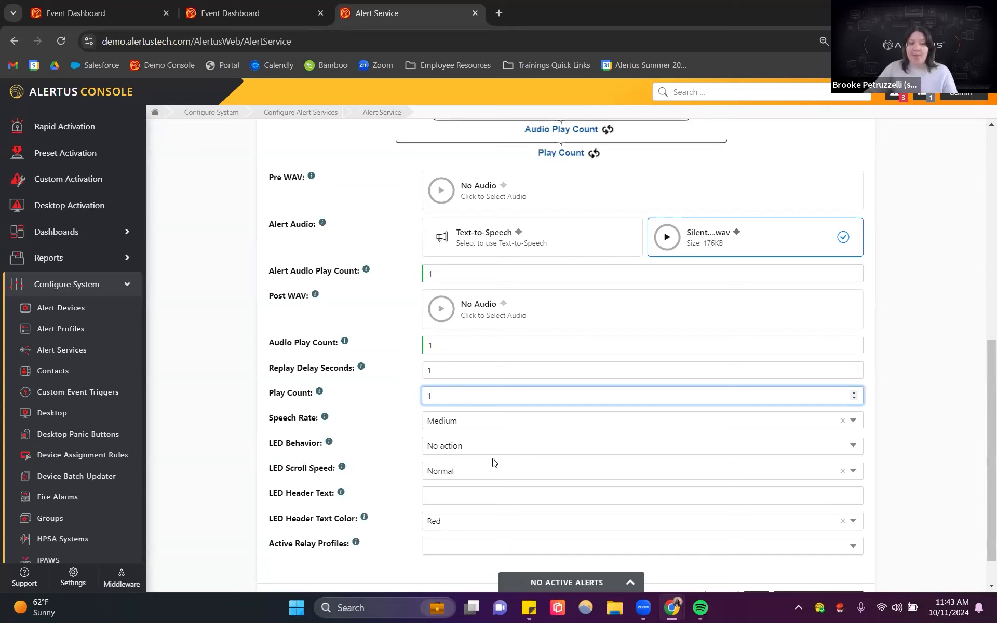
Step: Assign the Silent Test active relay profile and add the alert service
{"action": "left_click", "coordinate": [462, 447]}
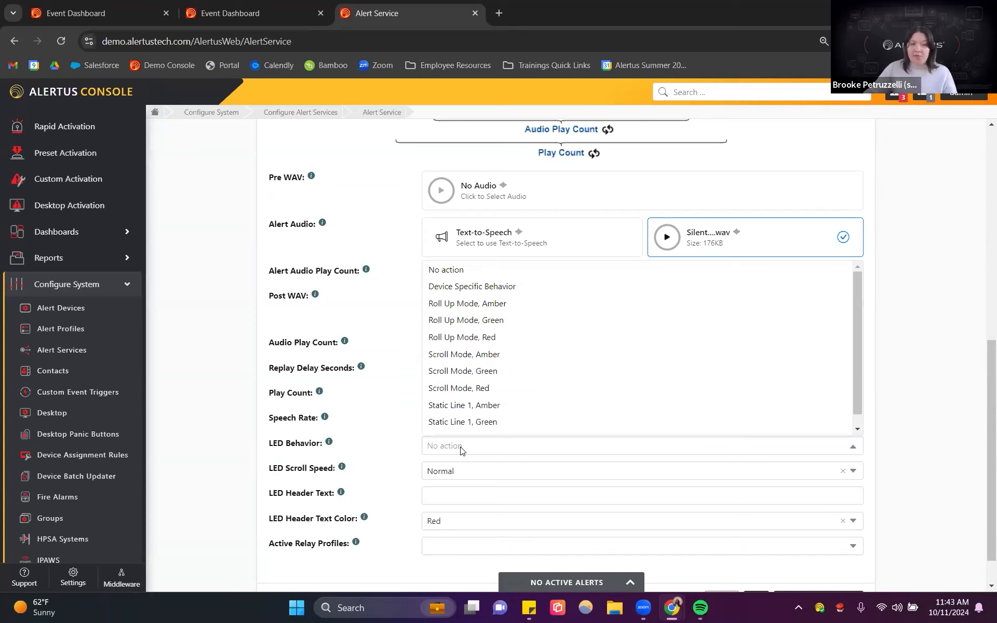
{"action": "left_click", "coordinate": [414, 427]}
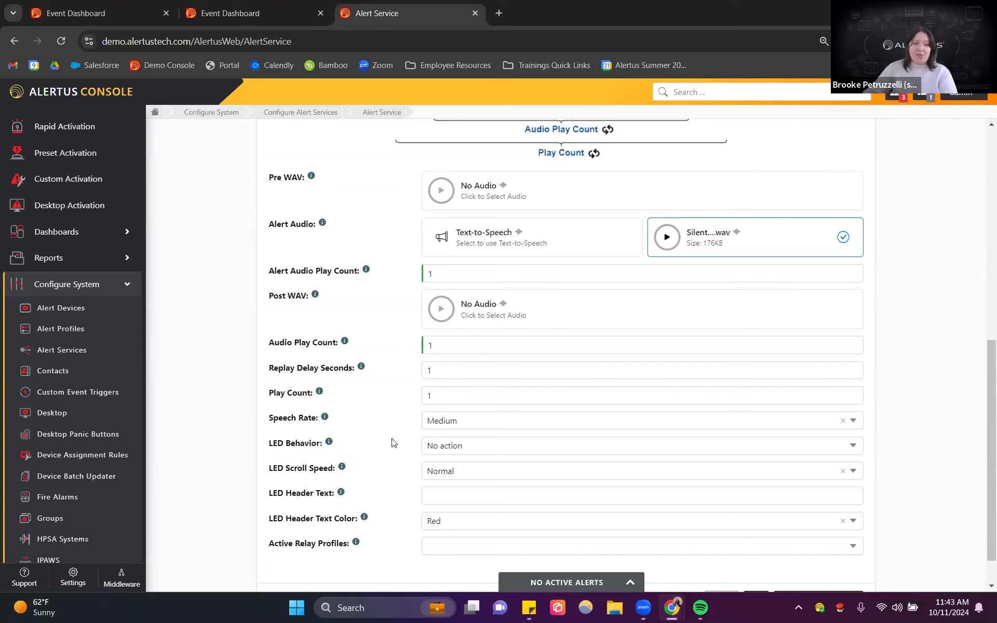
{"action": "scroll", "coordinate": [394, 442], "scroll_direction": "down", "scroll_amount": 1}
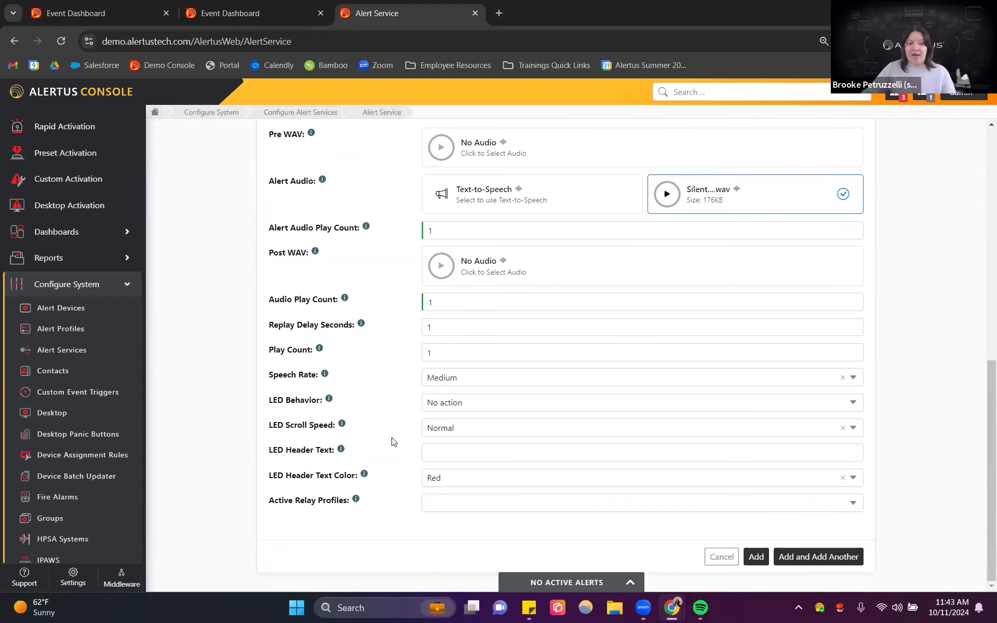
{"action": "left_click", "coordinate": [416, 493]}
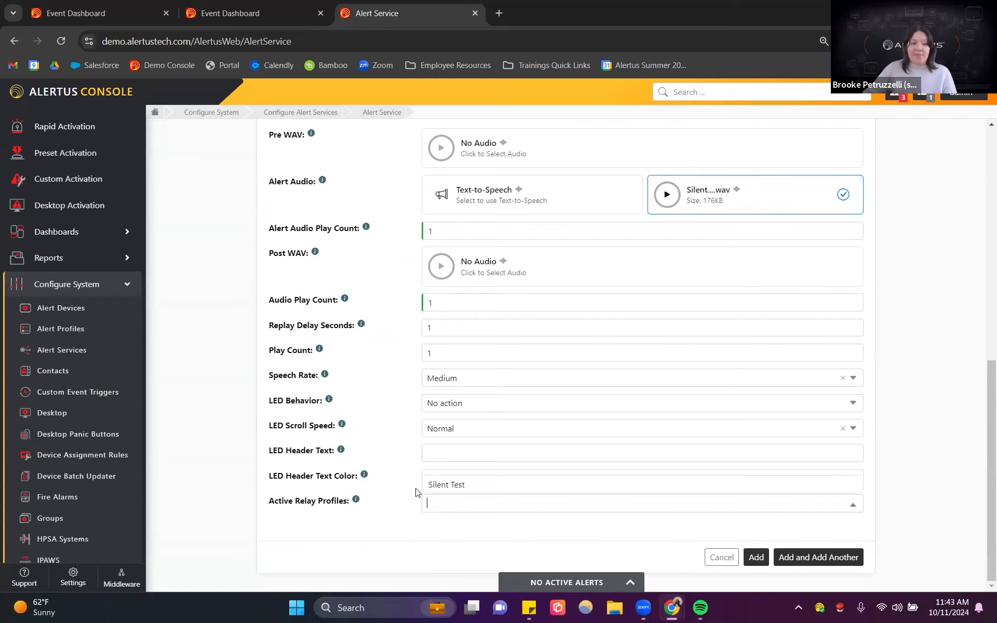
{"action": "left_click", "coordinate": [444, 484]}
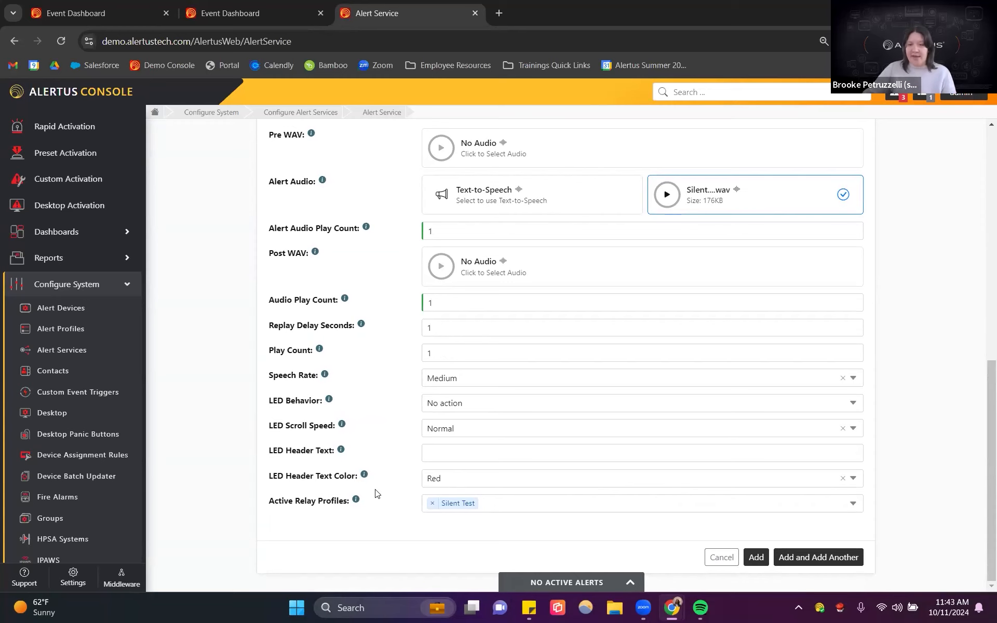
{"action": "left_click", "coordinate": [756, 558]}
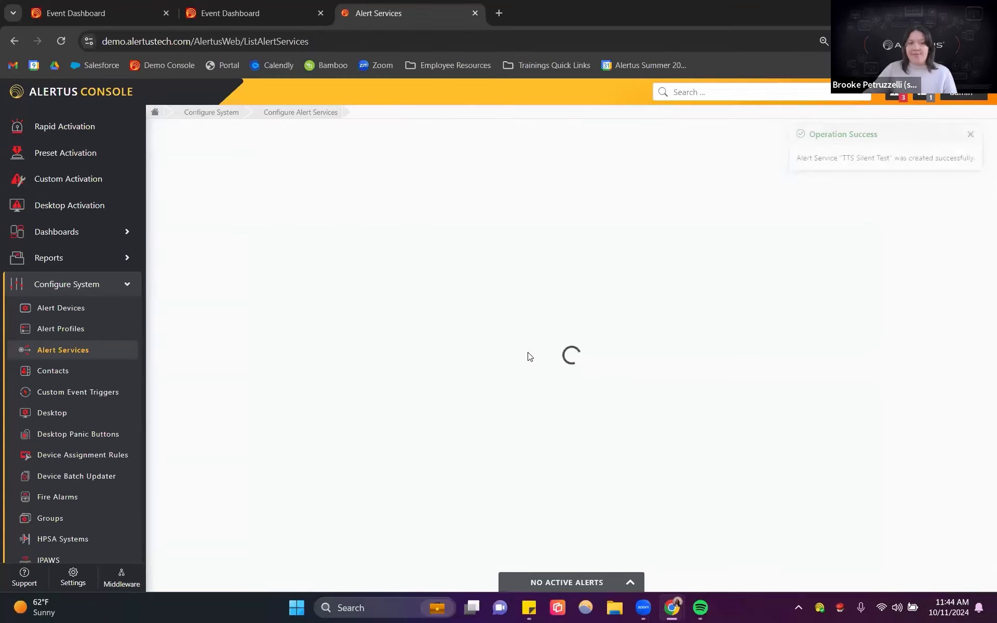
Step: Open the Desktop configuration and add a desktop profile named Alertus Desktop - Silent Test
{"action": "scroll", "coordinate": [452, 372], "scroll_direction": "down", "scroll_amount": 10}
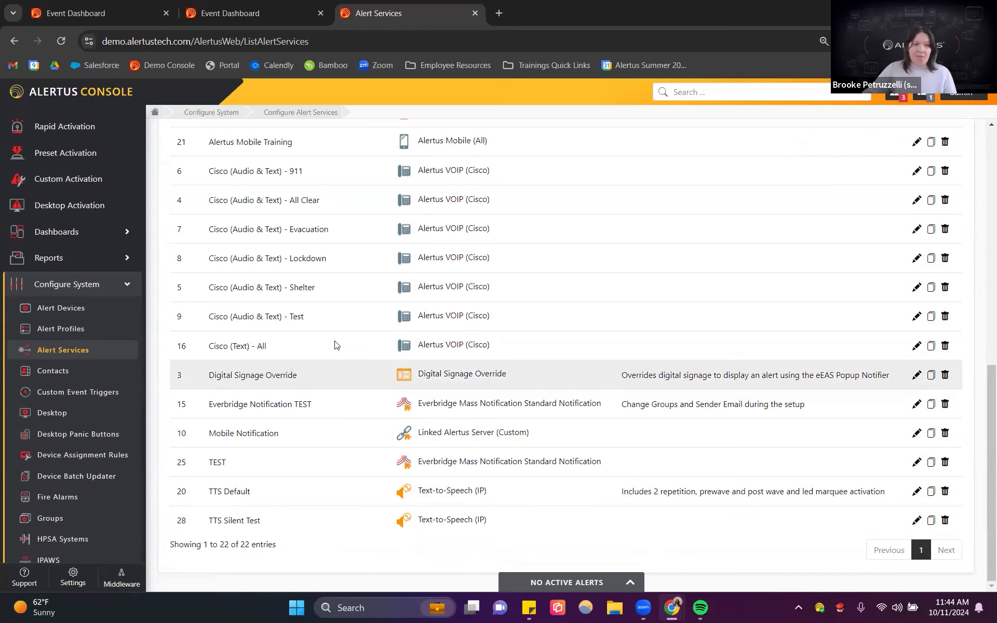
{"action": "scroll", "coordinate": [334, 345], "scroll_direction": "up", "scroll_amount": 5}
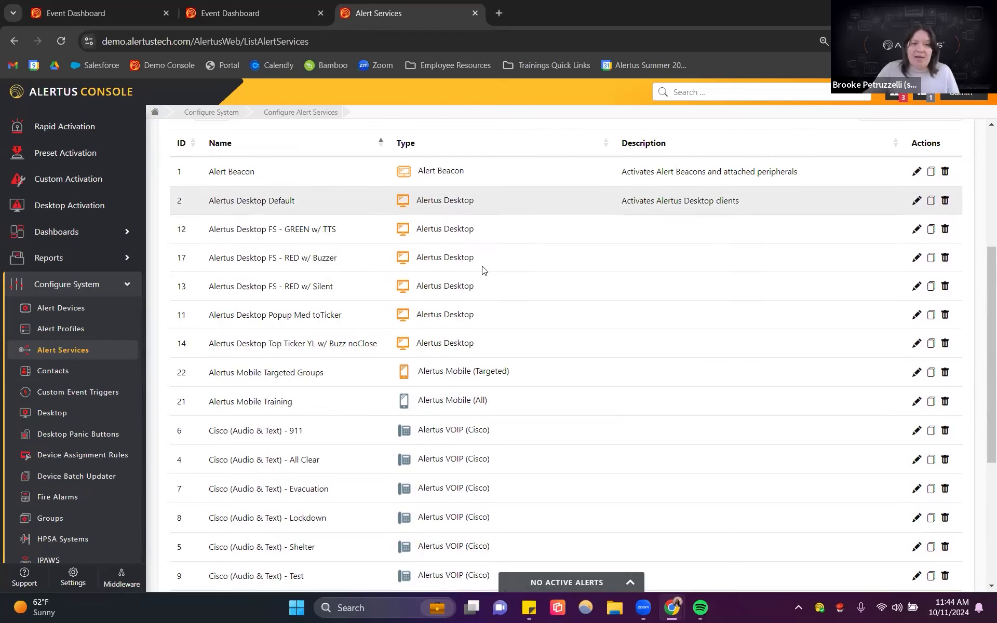
{"action": "left_click", "coordinate": [64, 416]}
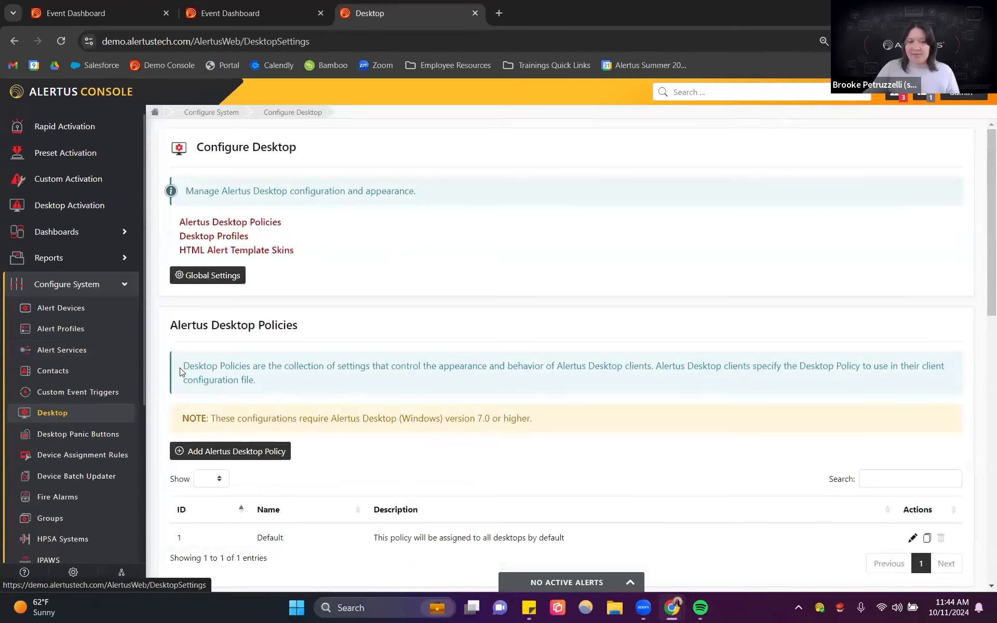
{"action": "scroll", "coordinate": [437, 279], "scroll_direction": "down", "scroll_amount": 9}
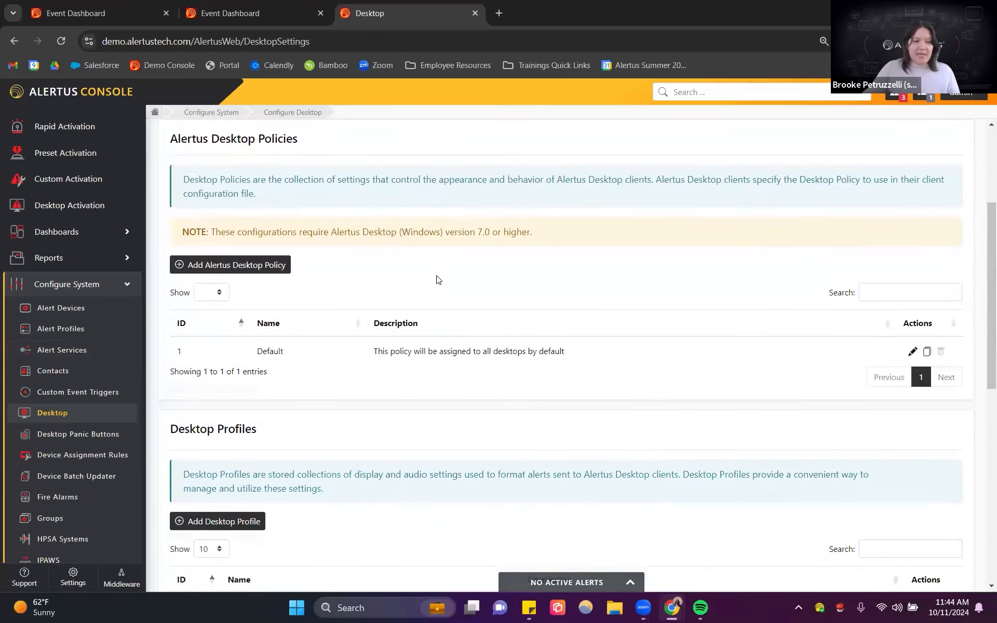
{"action": "left_click", "coordinate": [228, 254]}
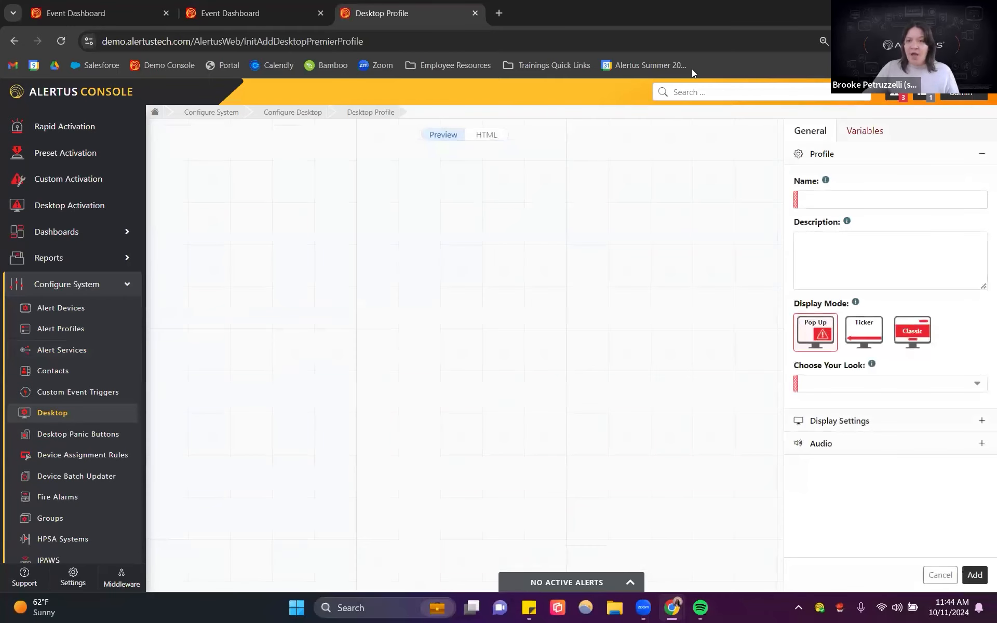
{"action": "left_click", "coordinate": [896, 209]}
{"action": "type", "text": "Alertus Desktop0"}
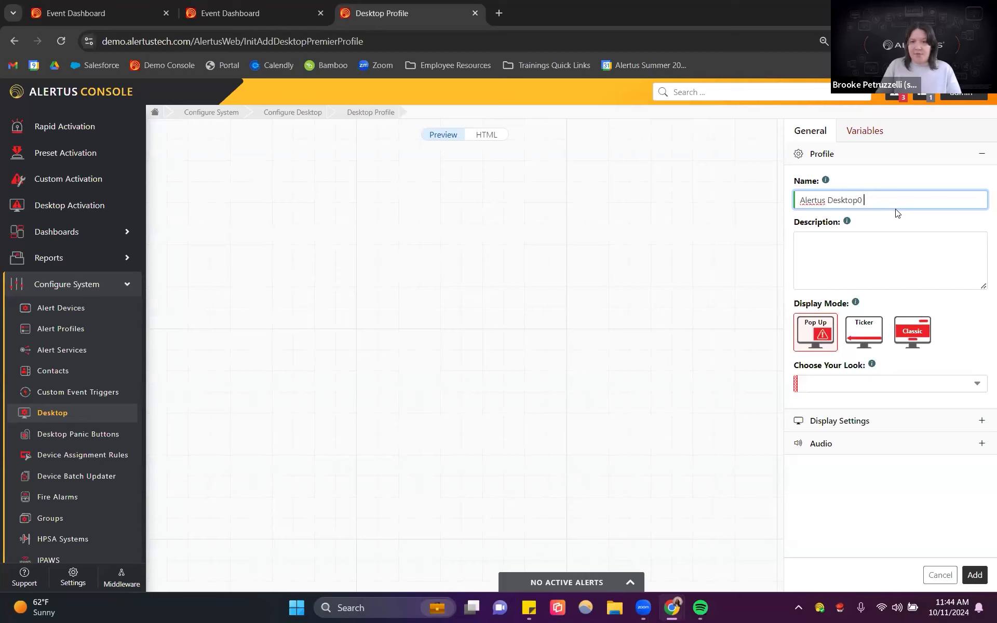
{"action": "key", "text": "BackSpace"}
{"action": "type", "text": " - Silent Test"}
Step: Choose the Pop Up display mode and the Hidden Test look for the desktop profile
{"action": "left_click", "coordinate": [825, 337]}
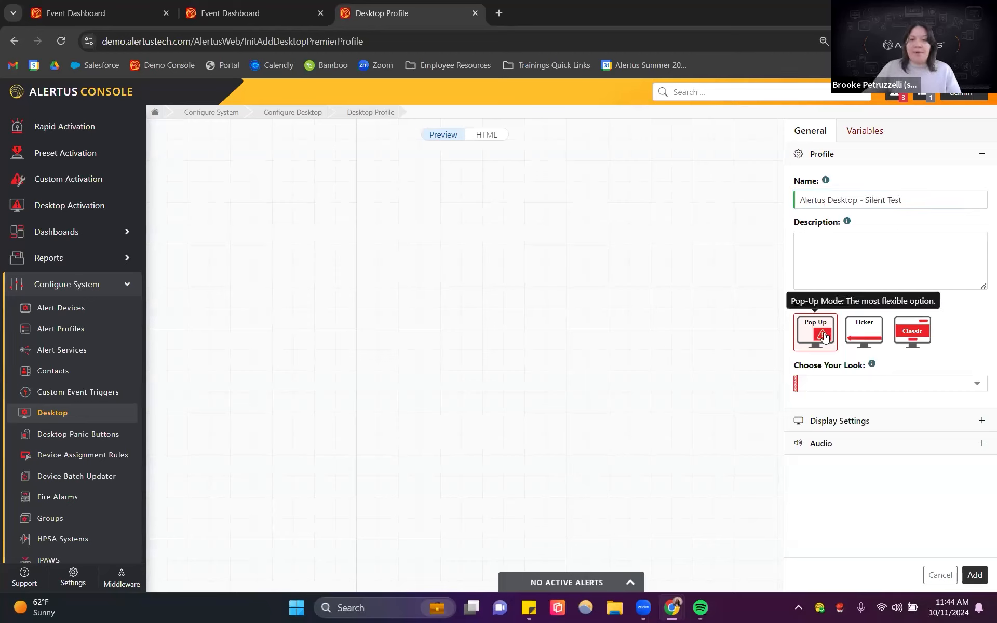
{"action": "left_click", "coordinate": [846, 385]}
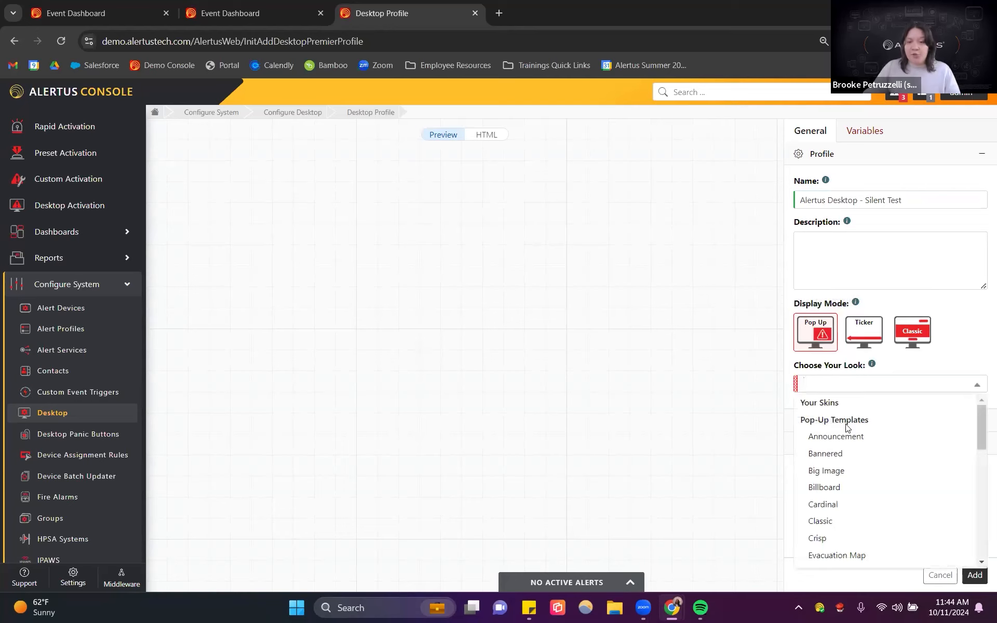
{"action": "scroll", "coordinate": [847, 432], "scroll_direction": "down", "scroll_amount": 1}
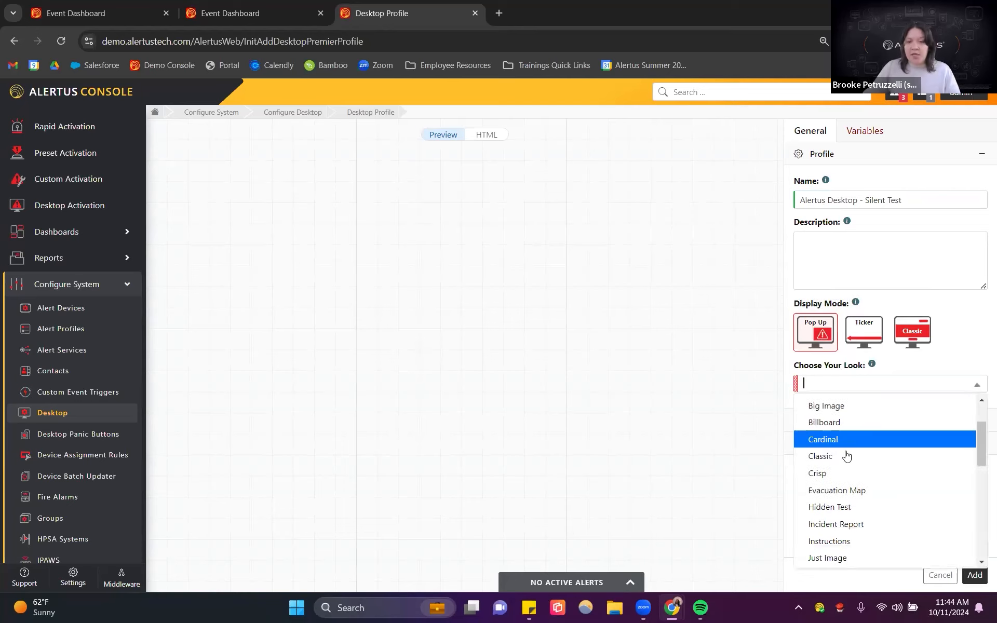
{"action": "left_click", "coordinate": [849, 509]}
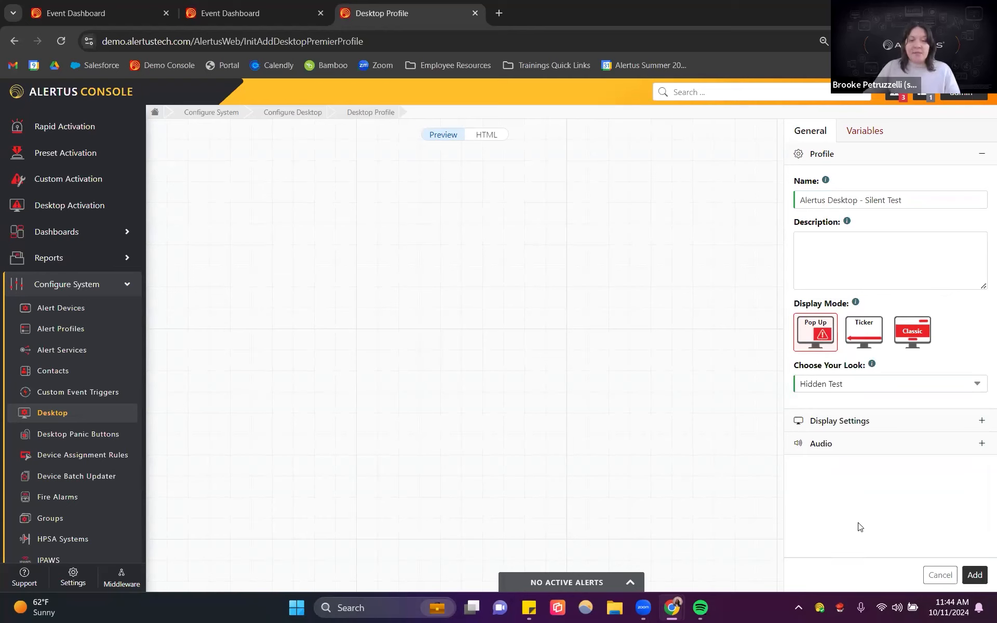
Step: Review the profile's variables, display settings and audio settings
{"action": "left_click", "coordinate": [870, 132]}
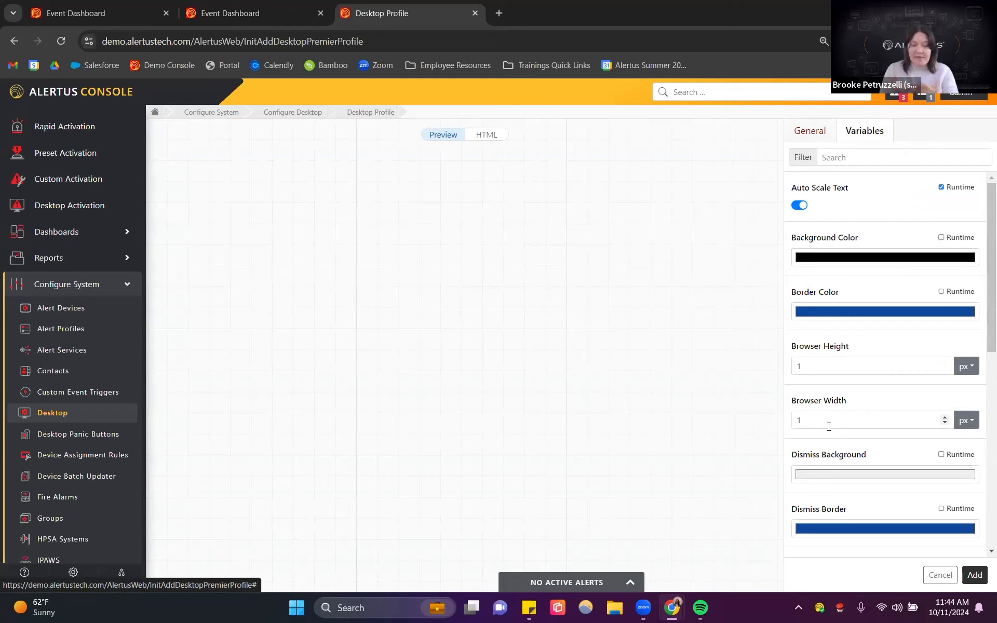
{"action": "scroll", "coordinate": [829, 427], "scroll_direction": "down", "scroll_amount": 3}
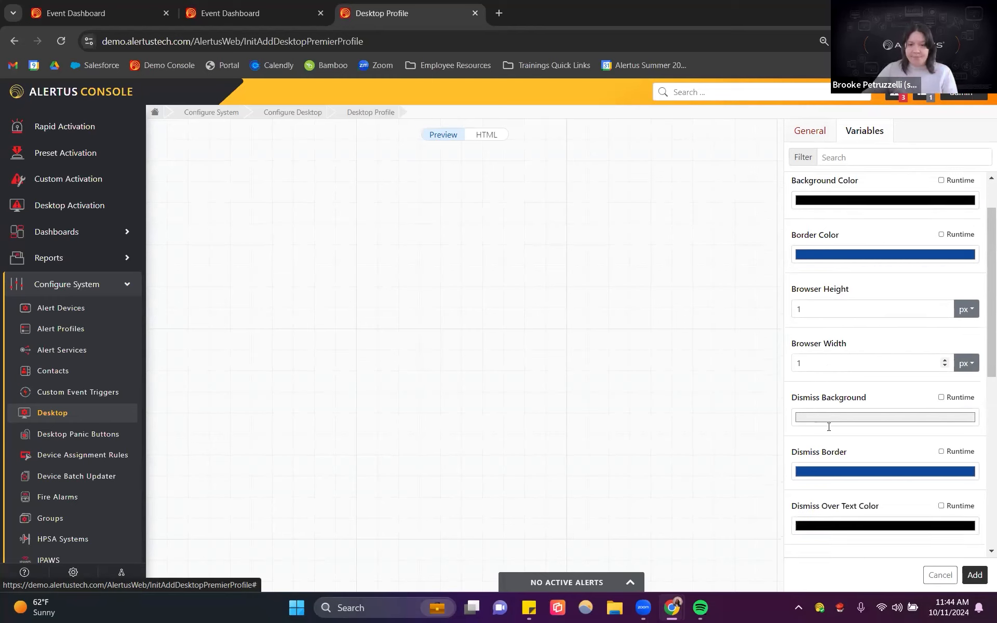
{"action": "left_click", "coordinate": [810, 132]}
{"action": "left_click", "coordinate": [829, 422]}
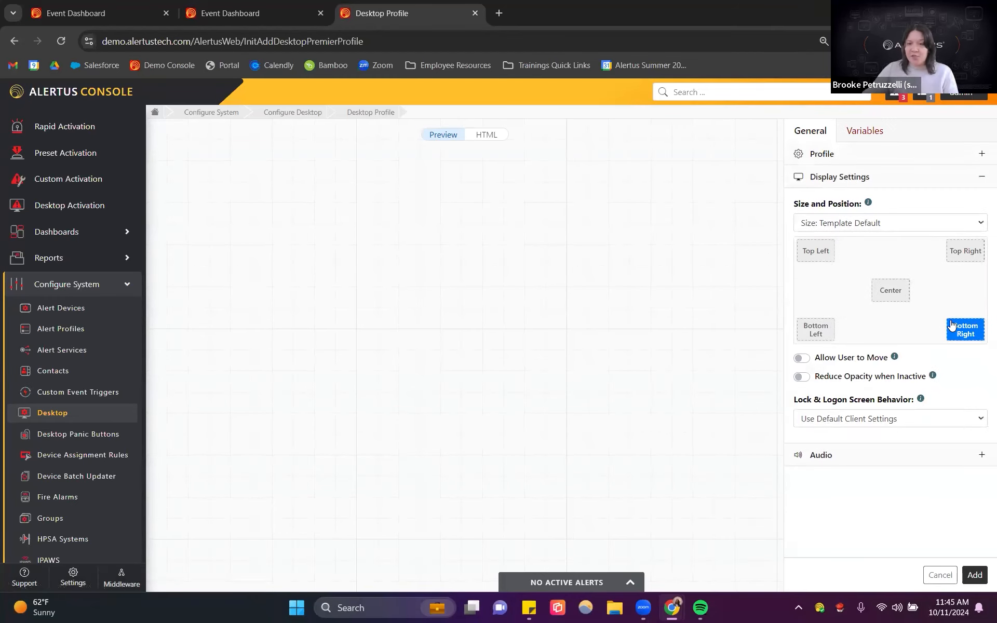
{"action": "left_click", "coordinate": [846, 457]}
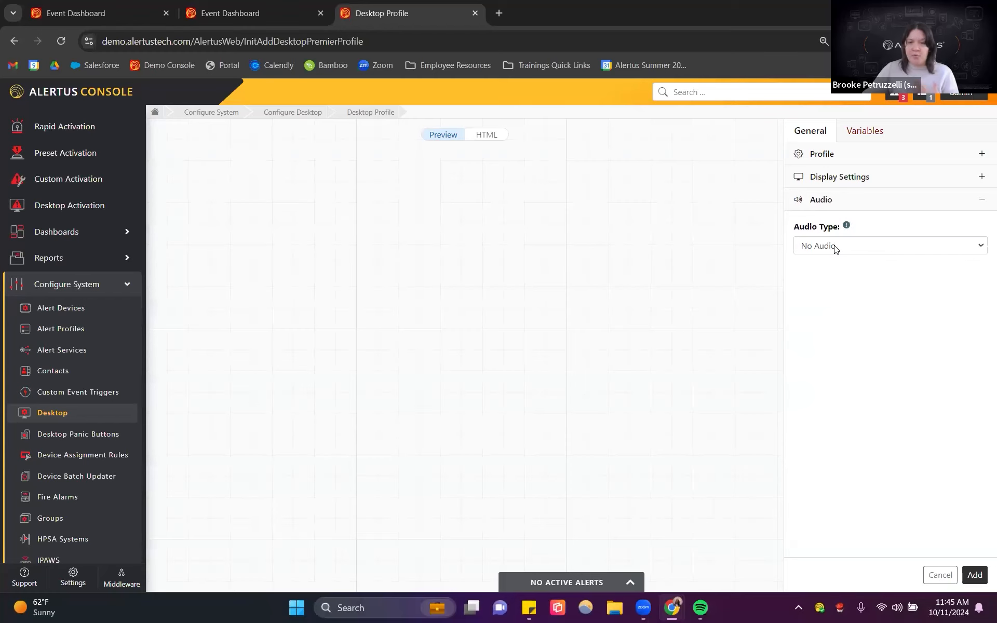
{"action": "left_click", "coordinate": [866, 132]}
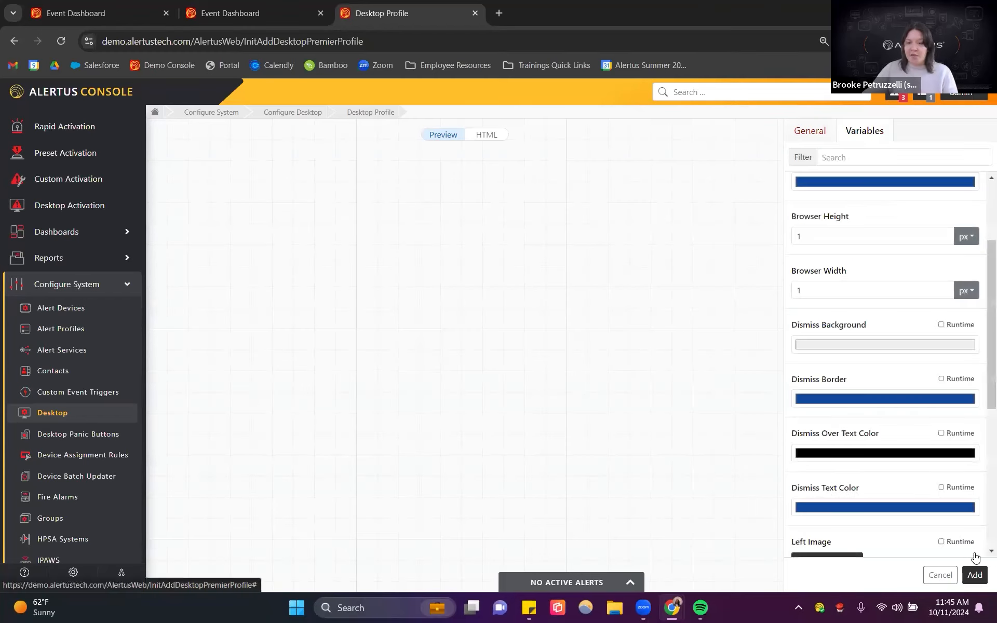
Step: Add the desktop profile and create a new alert service for it named Alertus Desktop - Silent Test
{"action": "left_click", "coordinate": [975, 575]}
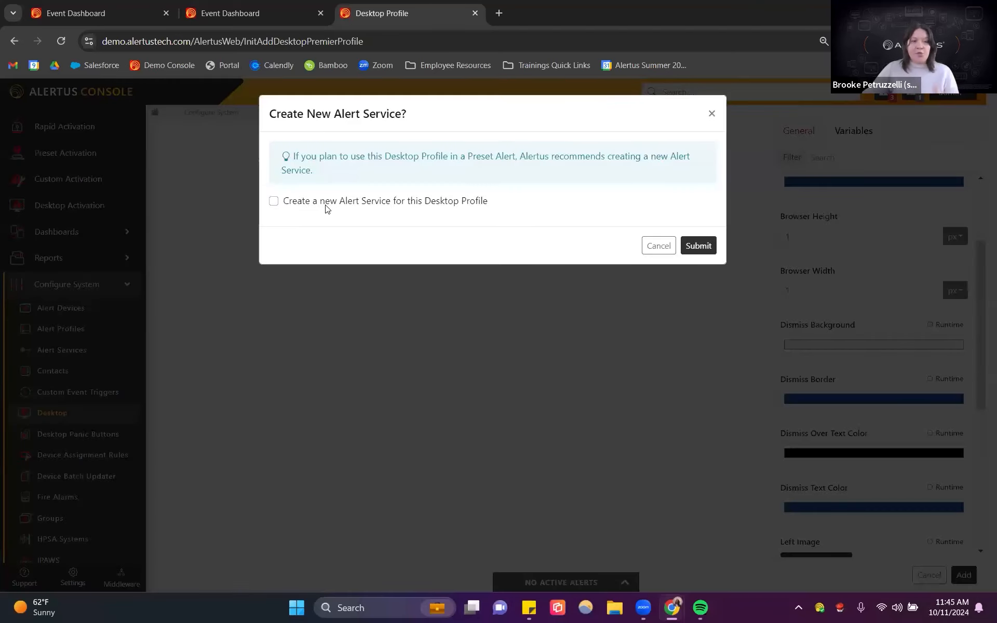
{"action": "left_click", "coordinate": [274, 201]}
{"action": "left_click", "coordinate": [307, 232]}
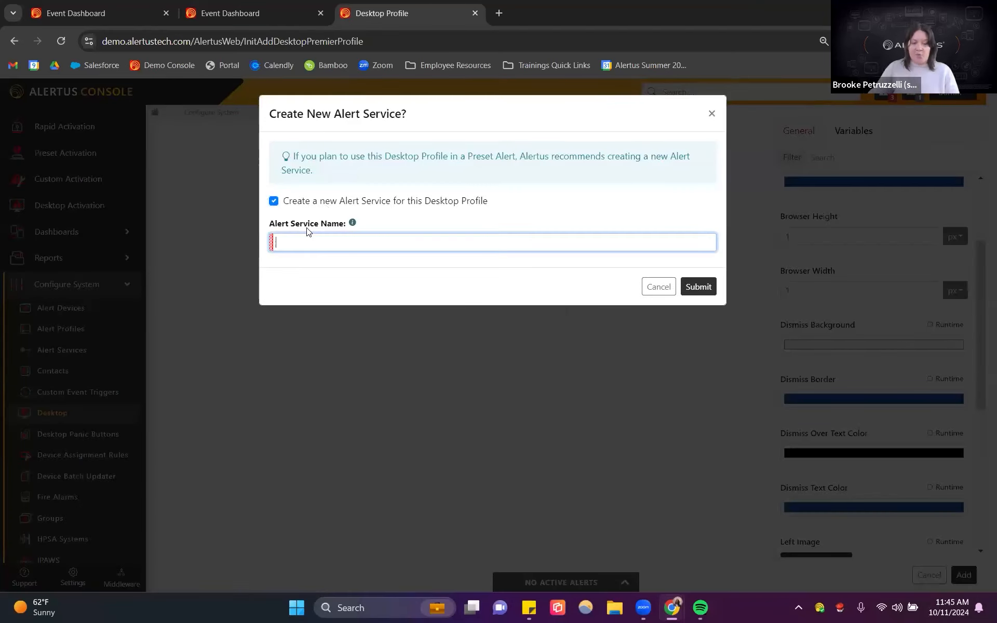
{"action": "type", "text": "Alertus Desktop - Silent Test"}
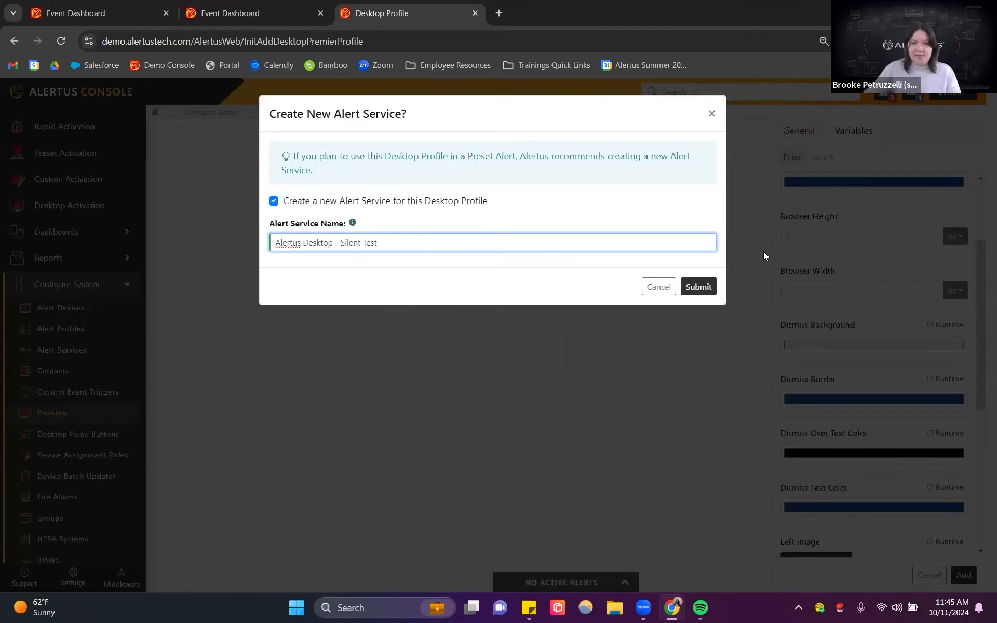
{"action": "left_click", "coordinate": [699, 288]}
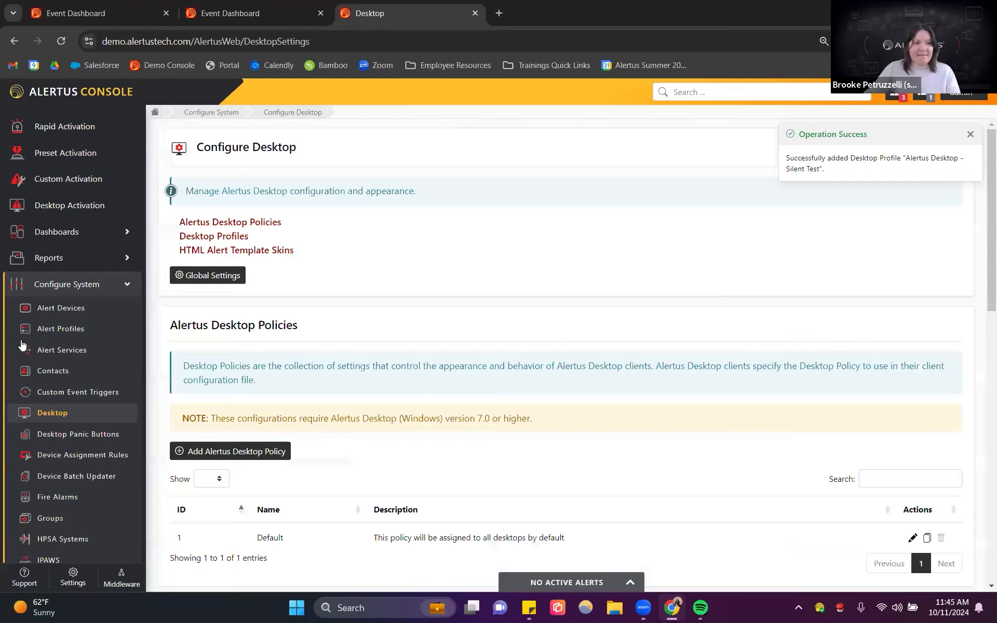
Step: Open the alert services list and review the defined services
{"action": "left_click", "coordinate": [81, 350]}
{"action": "scroll", "coordinate": [269, 348], "scroll_direction": "down", "scroll_amount": 1}
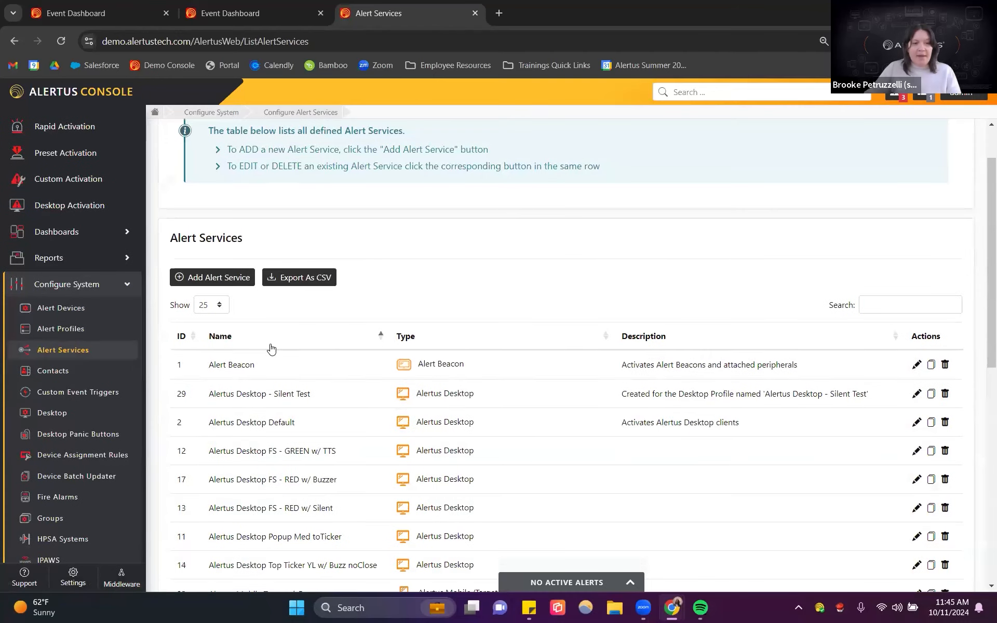
{"action": "scroll", "coordinate": [258, 314], "scroll_direction": "down", "scroll_amount": 2}
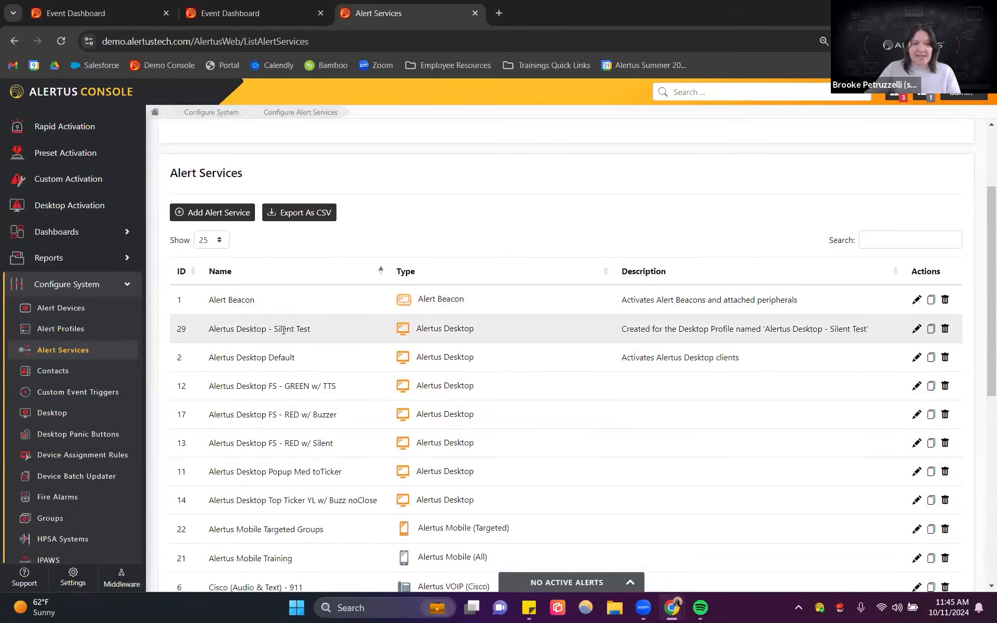
{"action": "scroll", "coordinate": [312, 339], "scroll_direction": "down", "scroll_amount": 8}
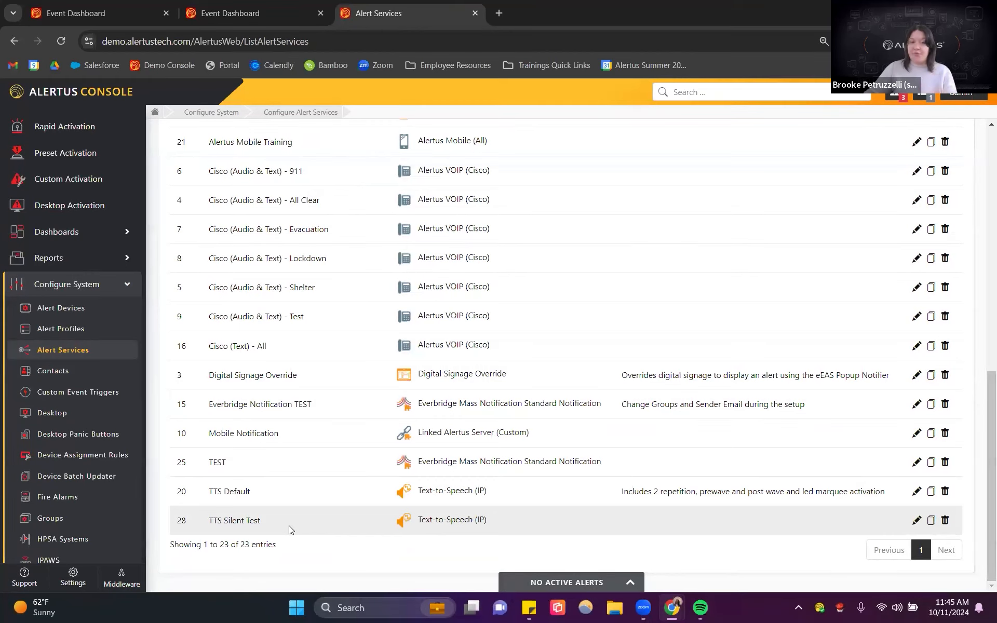
{"action": "scroll", "coordinate": [74, 439], "scroll_direction": "down", "scroll_amount": 5}
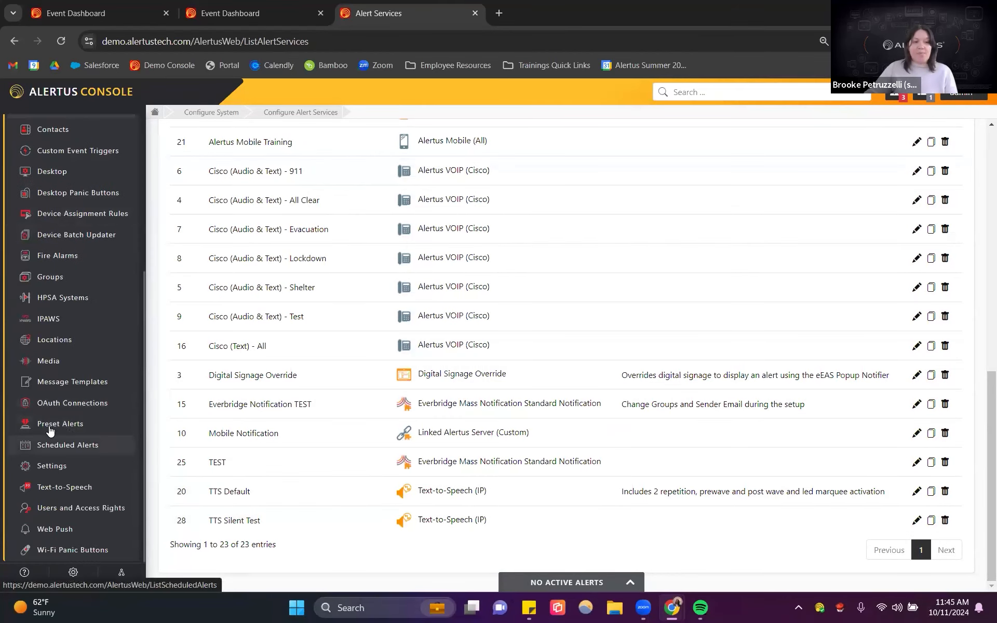
Step: Start a new preset alert named Scheduled Silent Test
{"action": "left_click", "coordinate": [49, 430]}
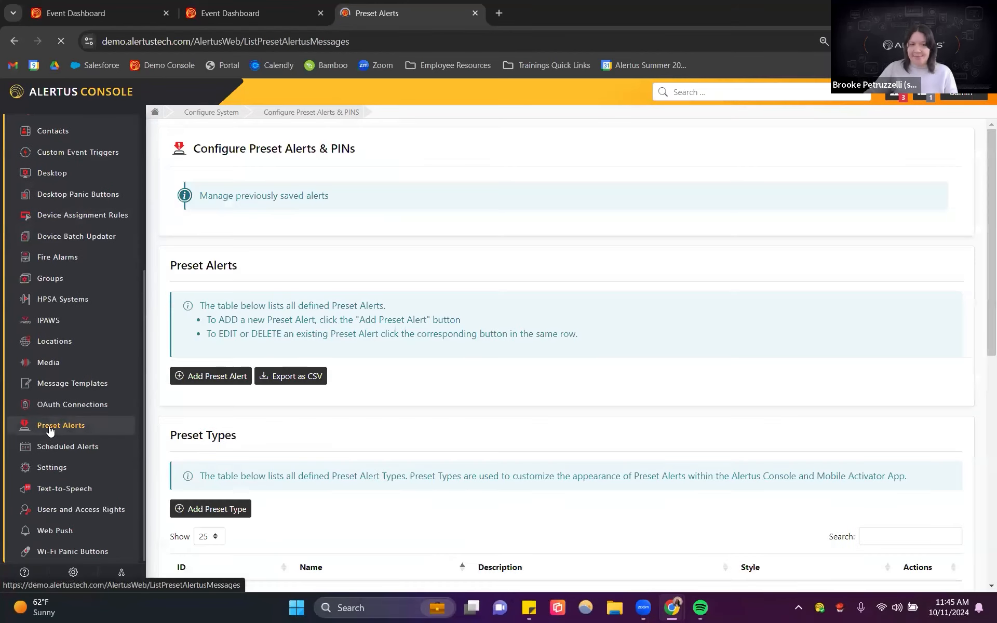
{"action": "scroll", "coordinate": [419, 387], "scroll_direction": "down", "scroll_amount": 2}
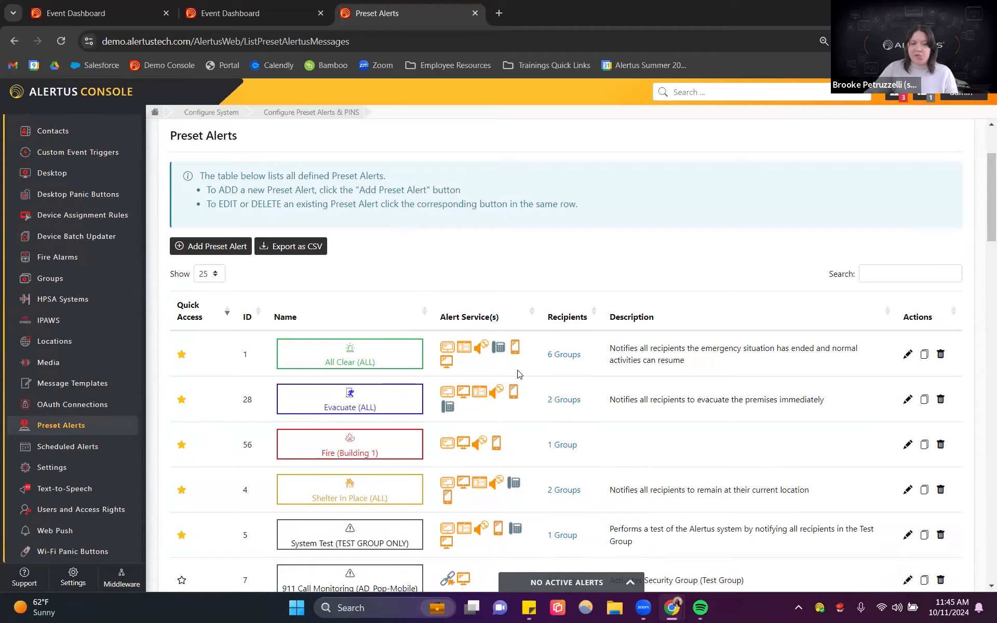
{"action": "scroll", "coordinate": [446, 385], "scroll_direction": "down", "scroll_amount": 15}
{"action": "scroll", "coordinate": [406, 359], "scroll_direction": "down", "scroll_amount": 20}
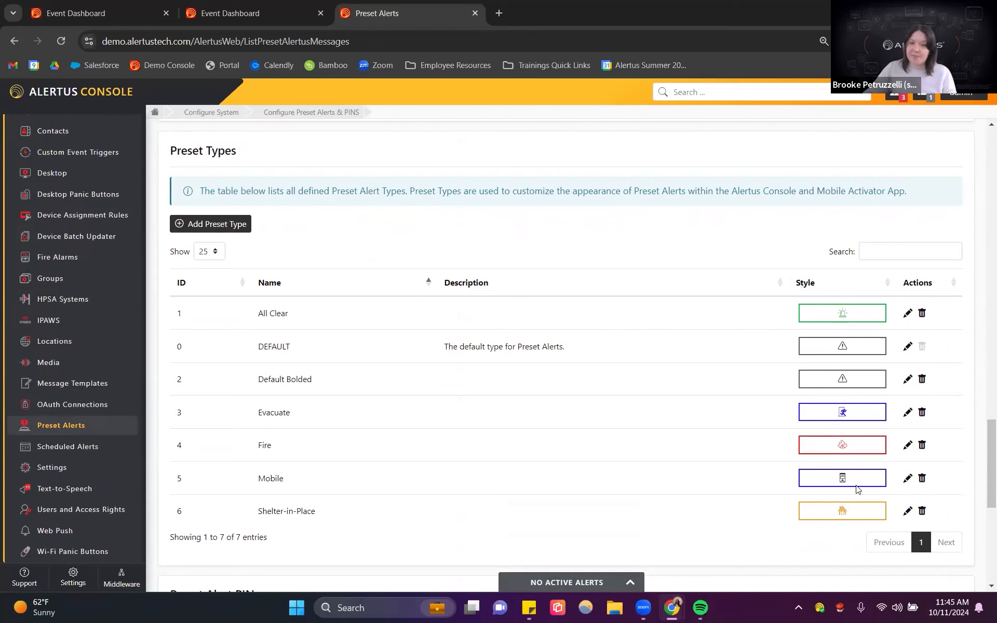
{"action": "scroll", "coordinate": [314, 420], "scroll_direction": "up", "scroll_amount": 20}
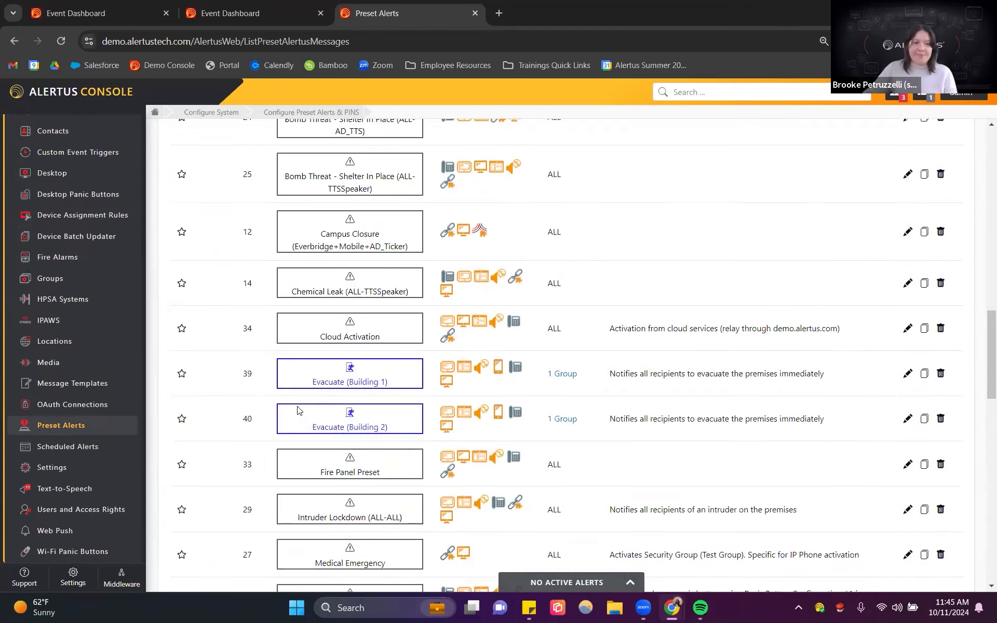
{"action": "left_click", "coordinate": [218, 376]}
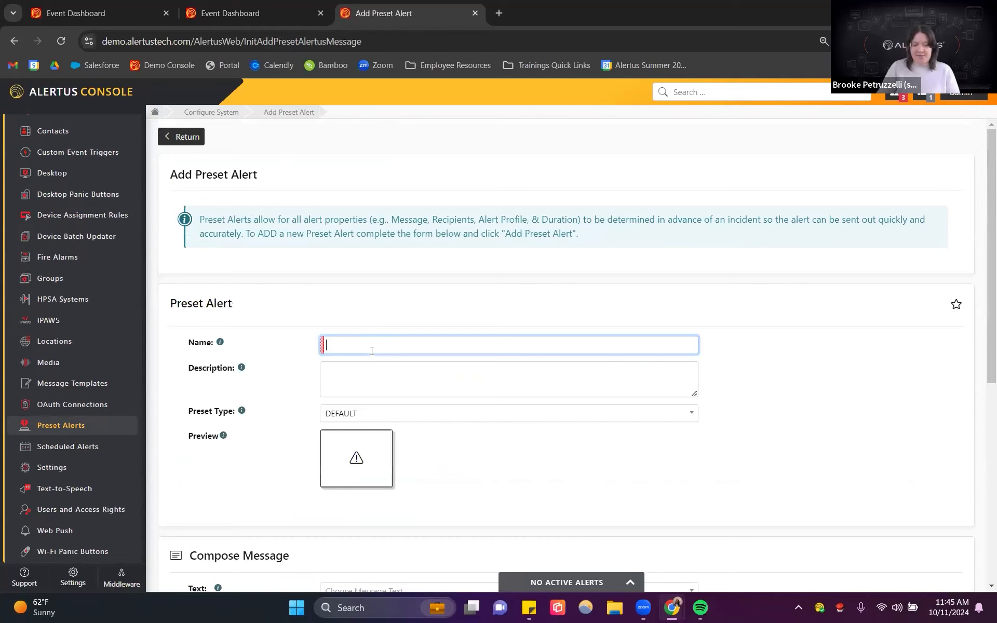
{"action": "type", "text": "Sch"}
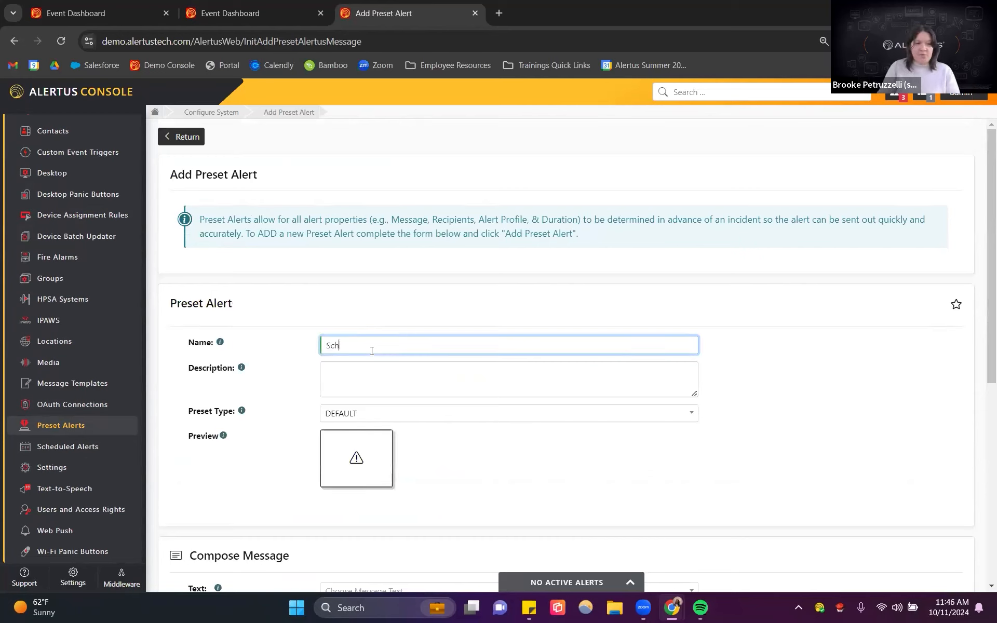
{"action": "type", "text": "eduled Silent Test"}
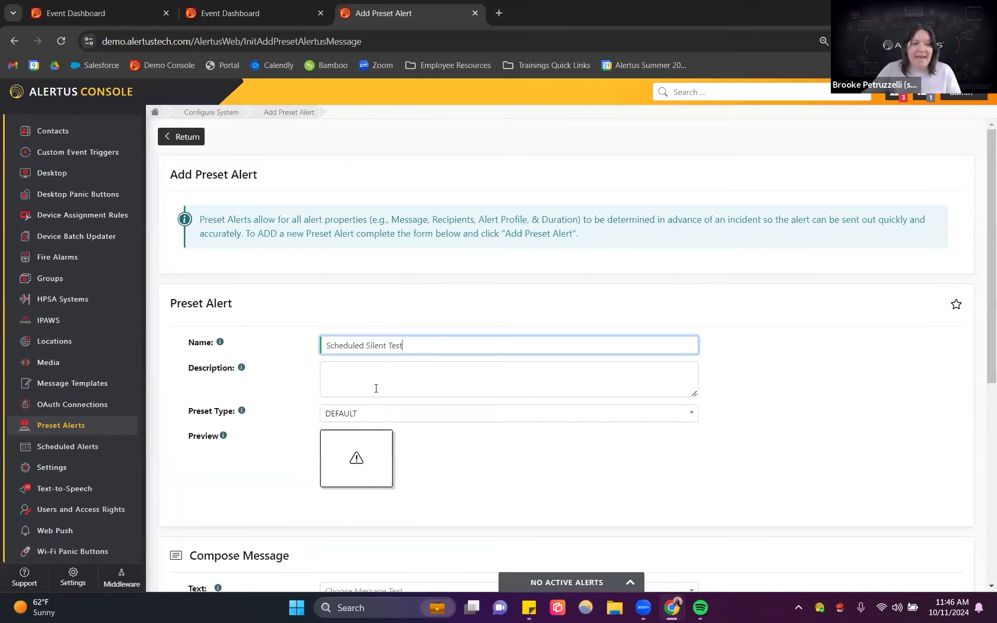
Step: Set the preset type to DEFAULT and choose the System Test message text
{"action": "left_click", "coordinate": [374, 414]}
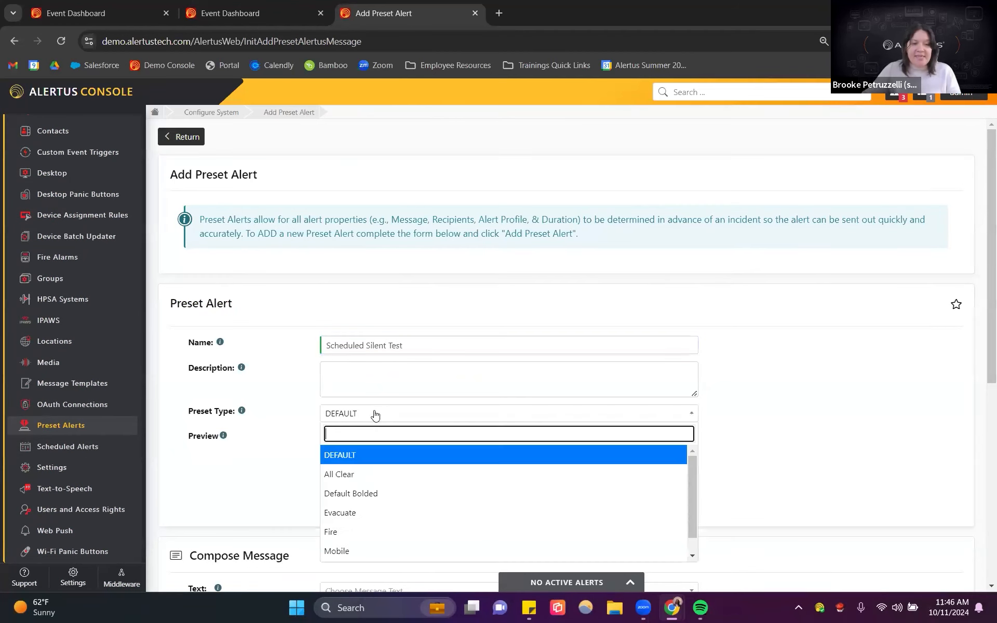
{"action": "left_click", "coordinate": [351, 456]}
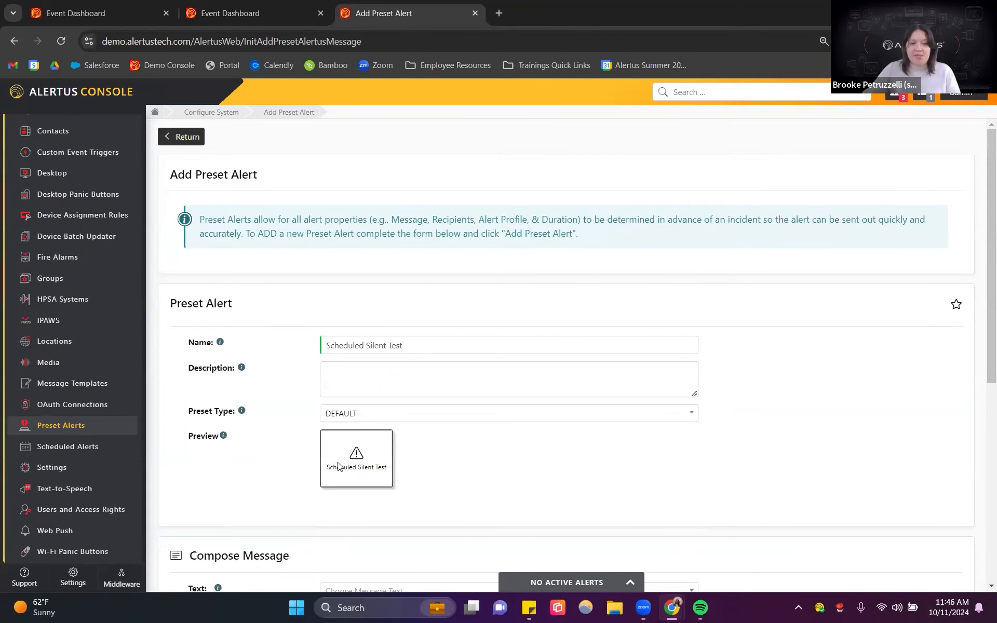
{"action": "scroll", "coordinate": [555, 435], "scroll_direction": "down", "scroll_amount": 3}
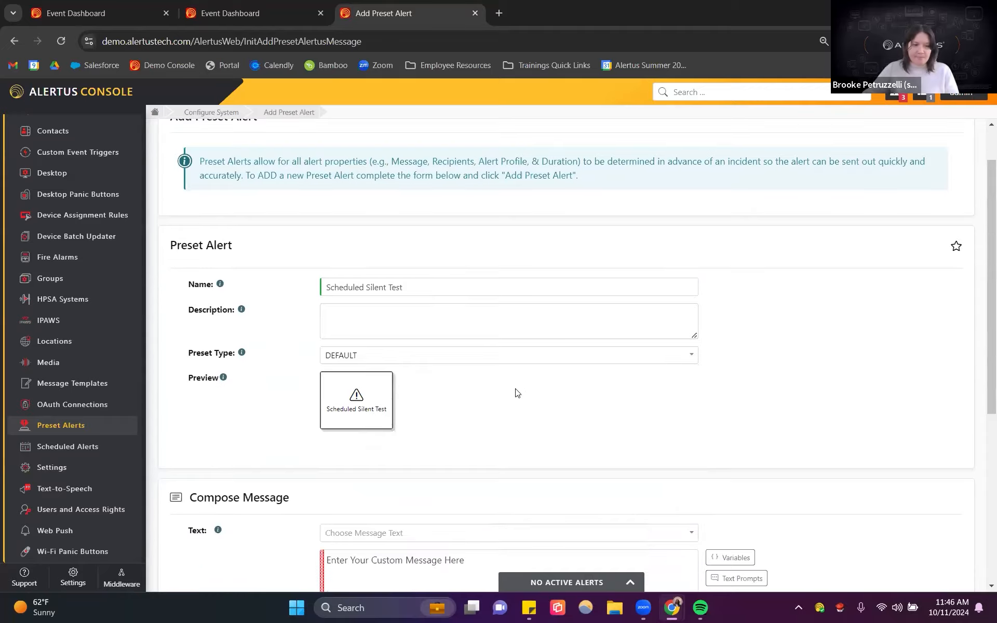
{"action": "scroll", "coordinate": [390, 343], "scroll_direction": "down", "scroll_amount": 4}
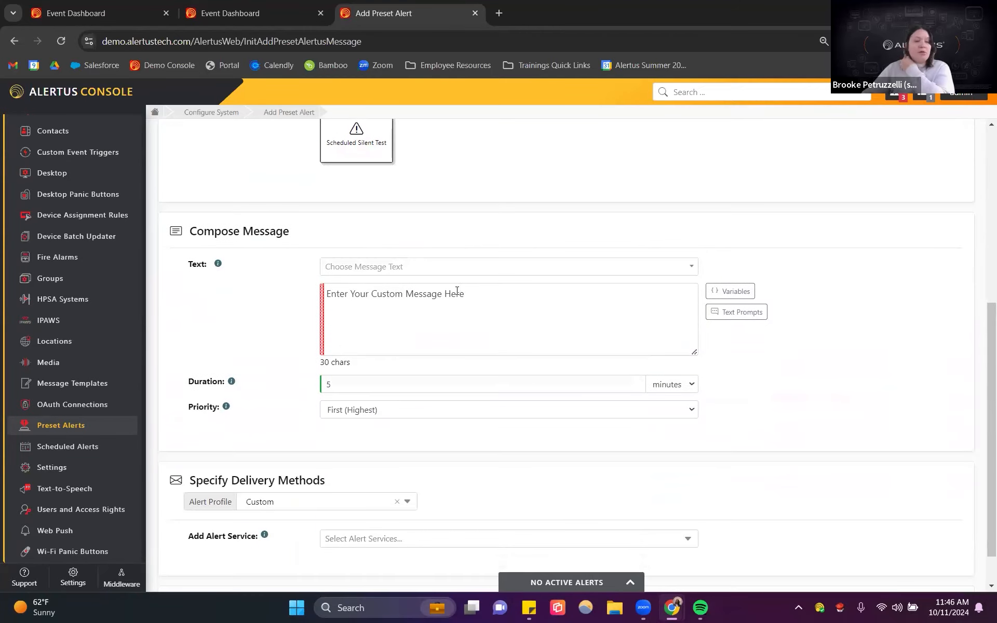
{"action": "left_click", "coordinate": [378, 268]}
{"action": "scroll", "coordinate": [418, 338], "scroll_direction": "down", "scroll_amount": 3}
{"action": "scroll", "coordinate": [418, 338], "scroll_direction": "down", "scroll_amount": 2}
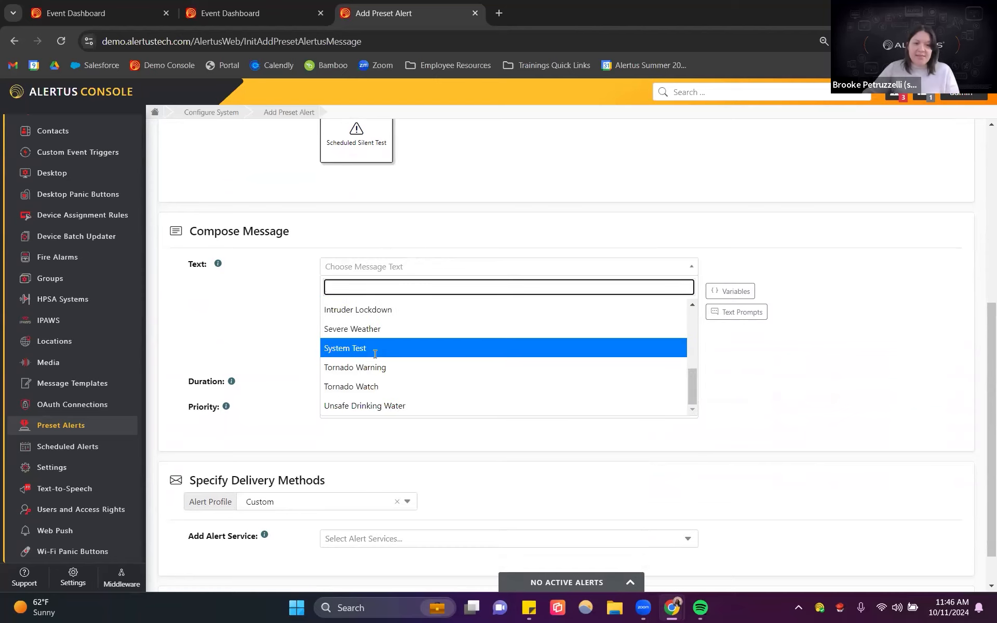
{"action": "left_click", "coordinate": [375, 347]}
Step: Insert the word SILENT before TEST in the message text
{"action": "left_click", "coordinate": [363, 289]}
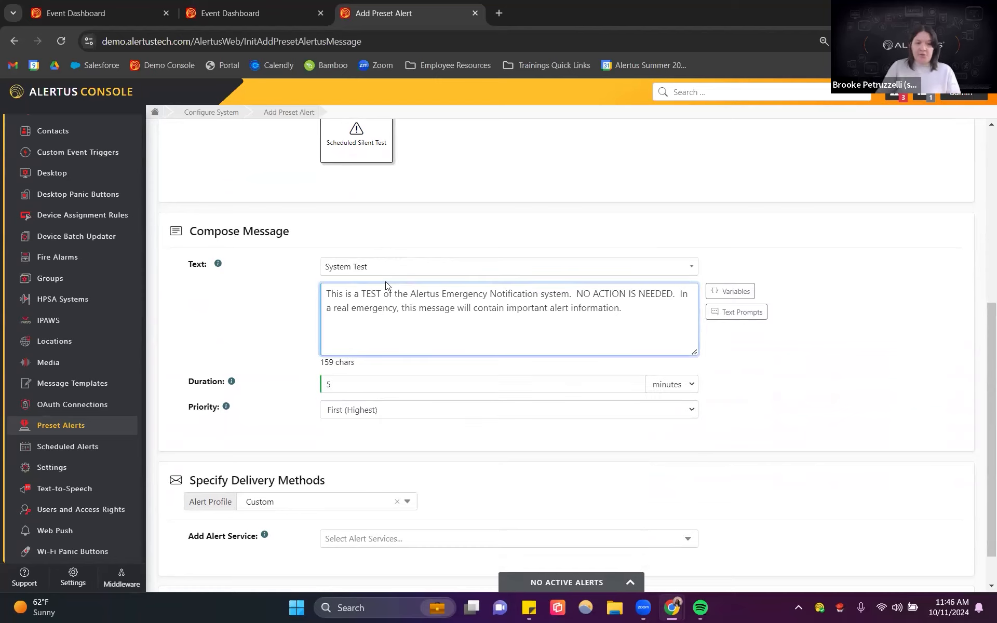
{"action": "key", "text": "Caps_Lock"}
{"action": "type", "text": "SILENT"}
{"action": "key", "text": "Caps_Lock"}
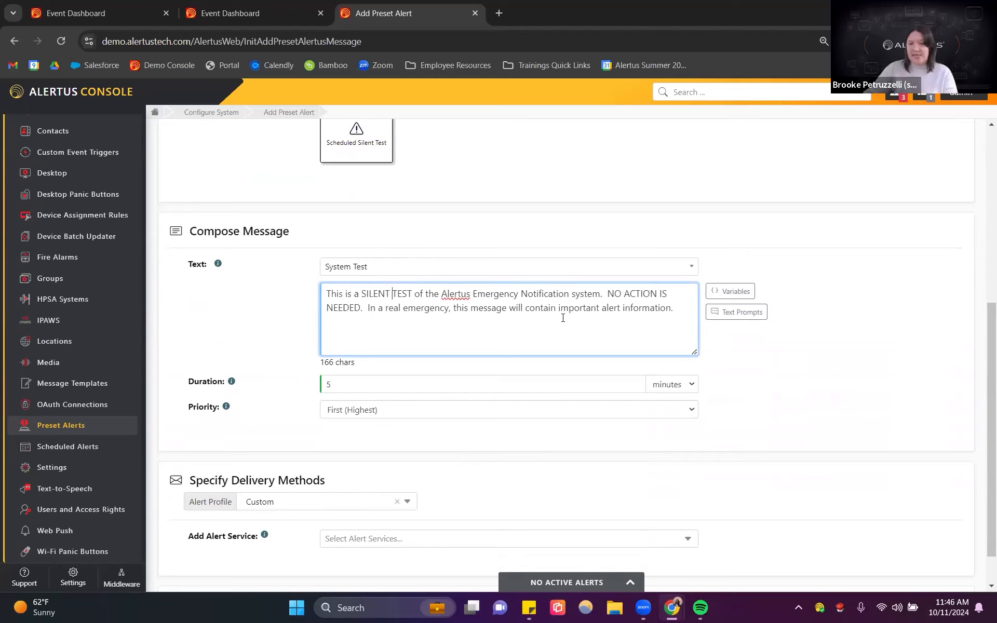
Step: Set the alert duration to 2 minutes and the priority to Fifth (Lowest)
{"action": "left_click", "coordinate": [636, 388]}
{"action": "left_click", "coordinate": [636, 388]}
{"action": "left_click", "coordinate": [635, 388]}
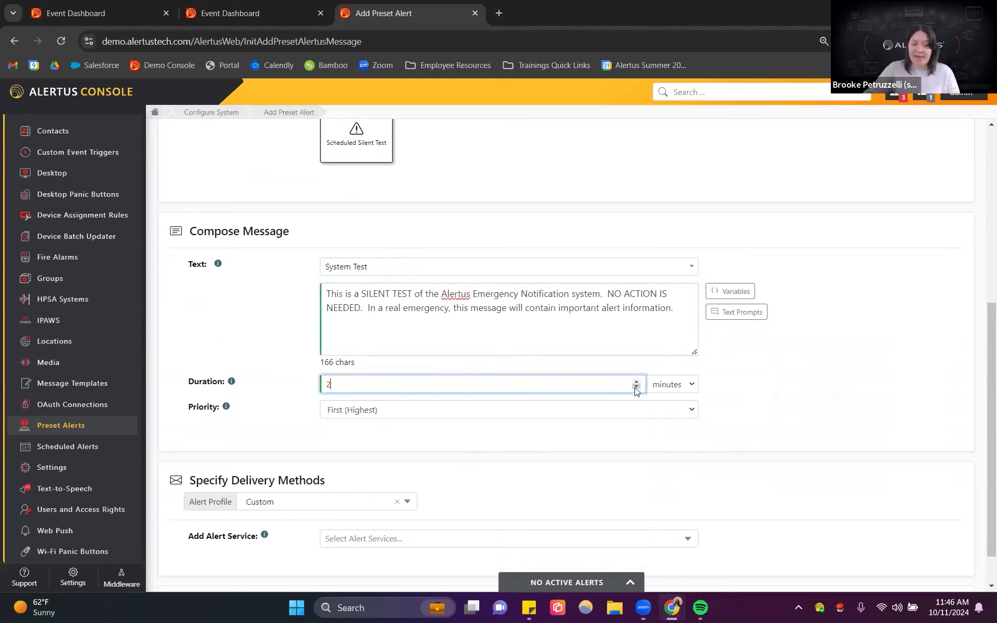
{"action": "left_click", "coordinate": [395, 413]}
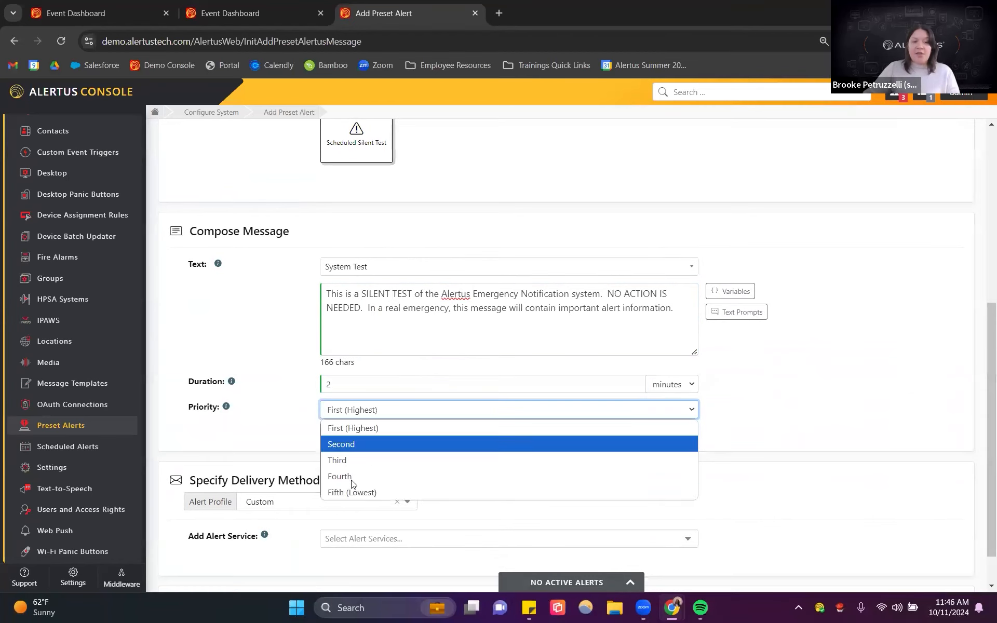
{"action": "left_click", "coordinate": [349, 491]}
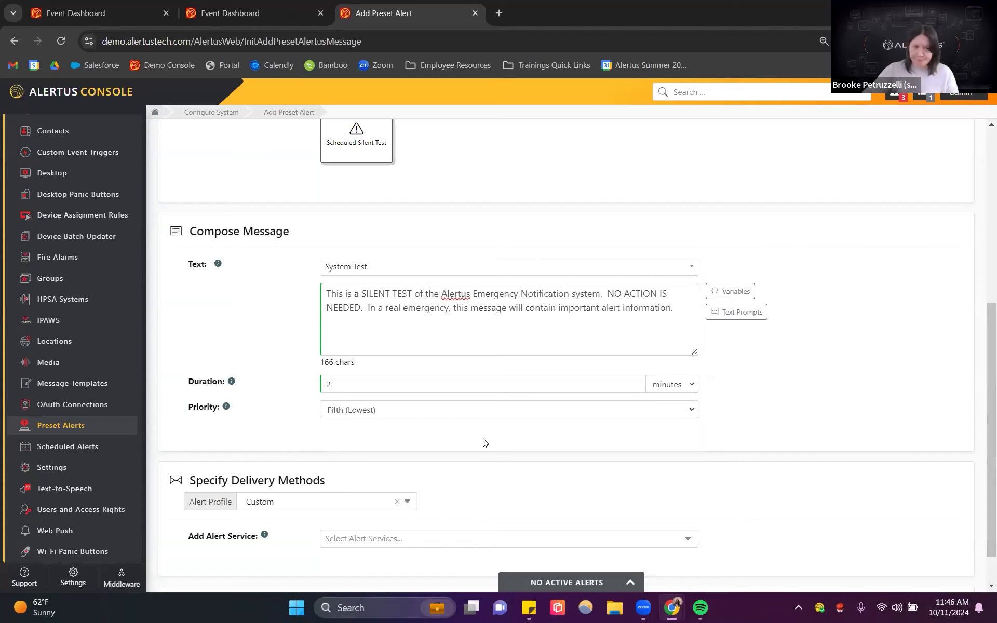
Step: Add the Alert Beacon, Alertus Desktop - Silent Test and TTS Silent Test alert services to the preset
{"action": "scroll", "coordinate": [524, 328], "scroll_direction": "down", "scroll_amount": 1}
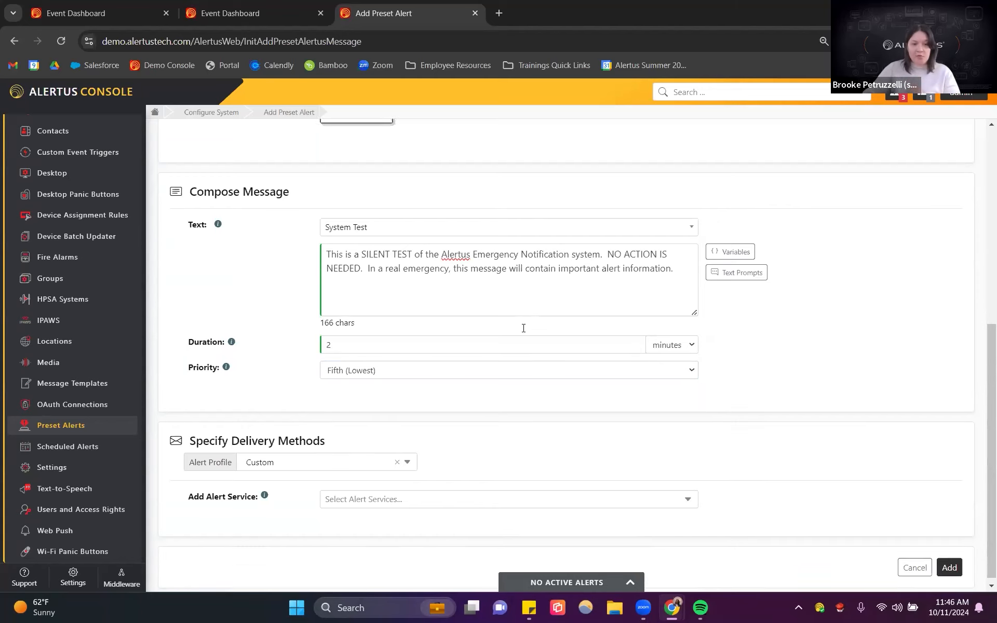
{"action": "left_click", "coordinate": [422, 492]}
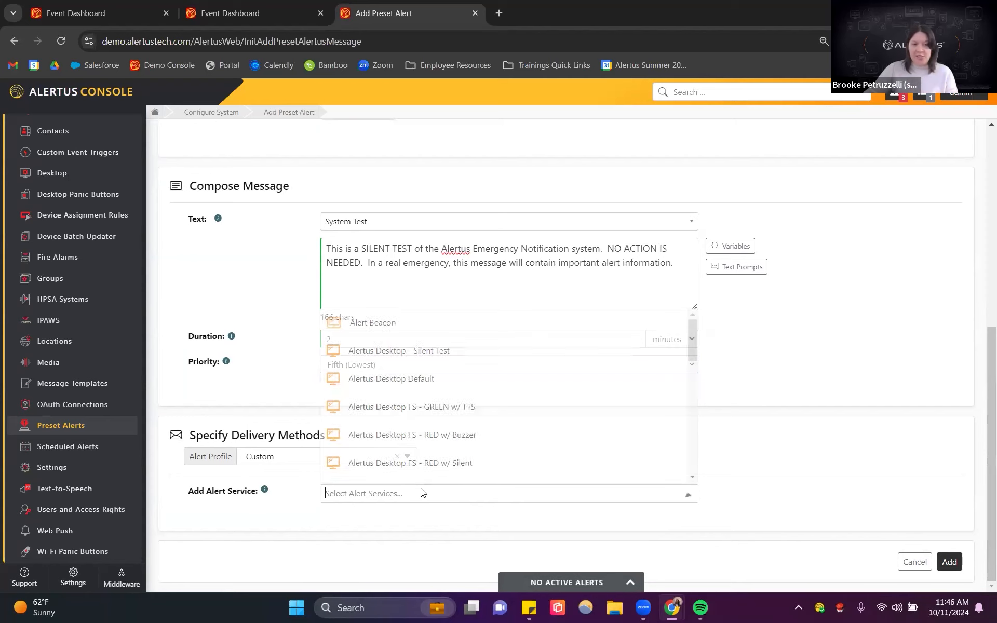
{"action": "left_click", "coordinate": [396, 324]}
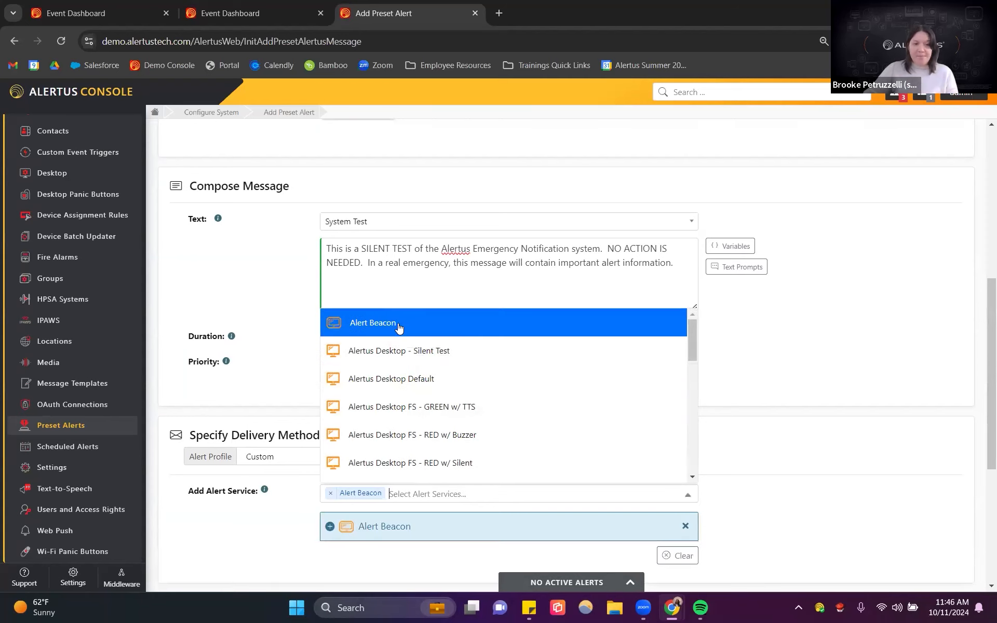
{"action": "left_click", "coordinate": [404, 355]}
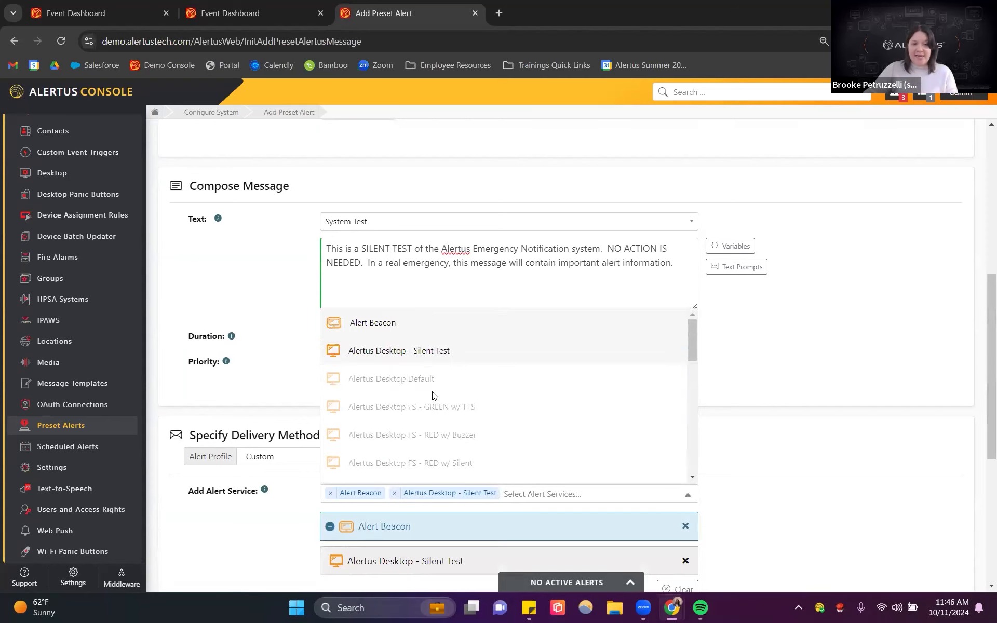
{"action": "scroll", "coordinate": [432, 396], "scroll_direction": "down", "scroll_amount": 5}
{"action": "left_click", "coordinate": [366, 478]}
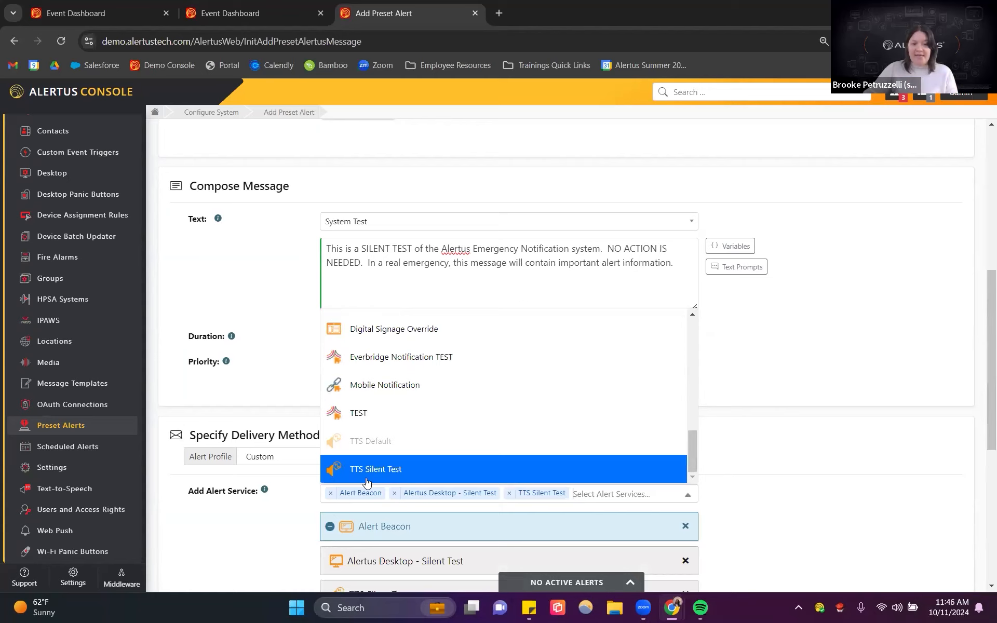
{"action": "left_click", "coordinate": [753, 458]}
Step: Expand the Alert Beacon service and review its duration, long-term and peripheral settings
{"action": "scroll", "coordinate": [755, 457], "scroll_direction": "down", "scroll_amount": 4}
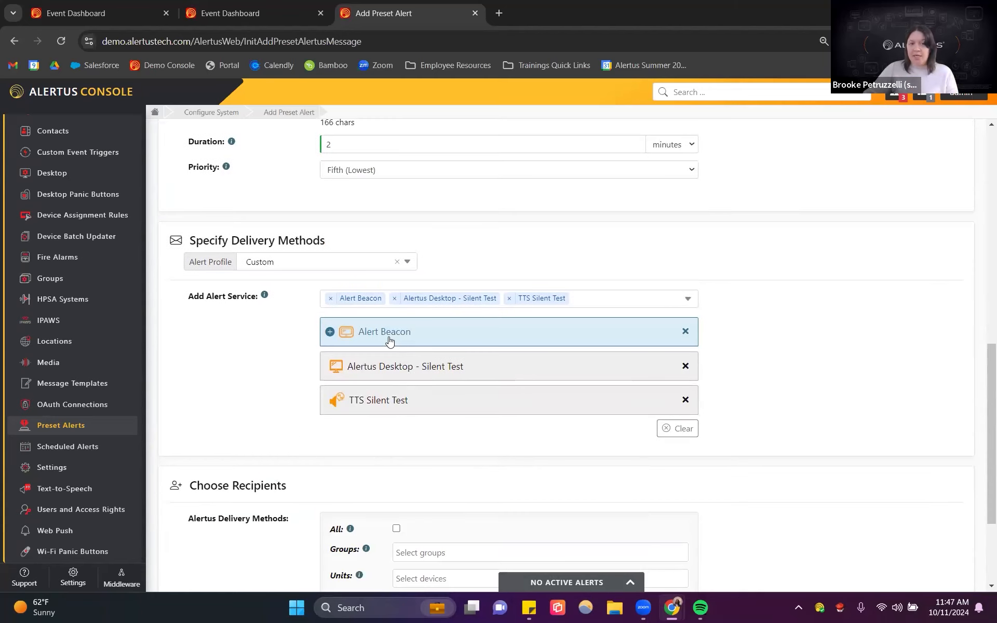
{"action": "left_click", "coordinate": [329, 333]}
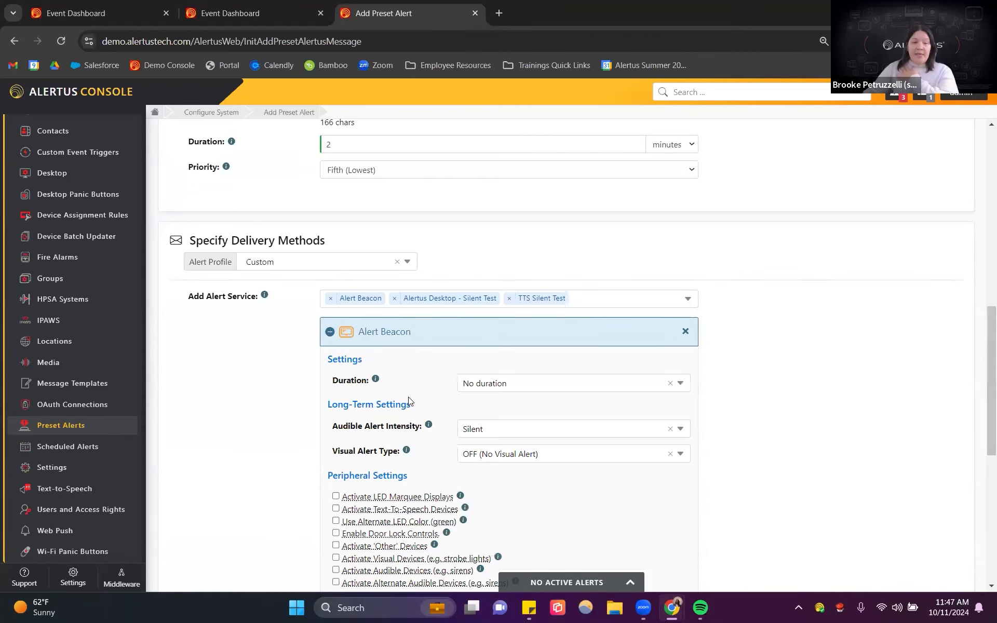
{"action": "scroll", "coordinate": [409, 401], "scroll_direction": "down", "scroll_amount": 1}
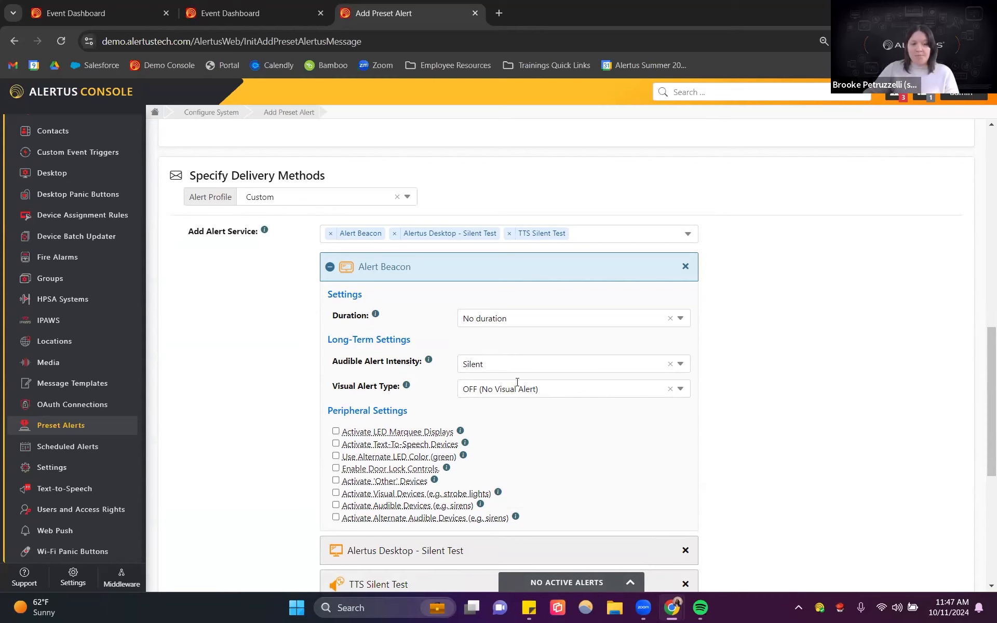
{"action": "scroll", "coordinate": [517, 383], "scroll_direction": "down", "scroll_amount": 1}
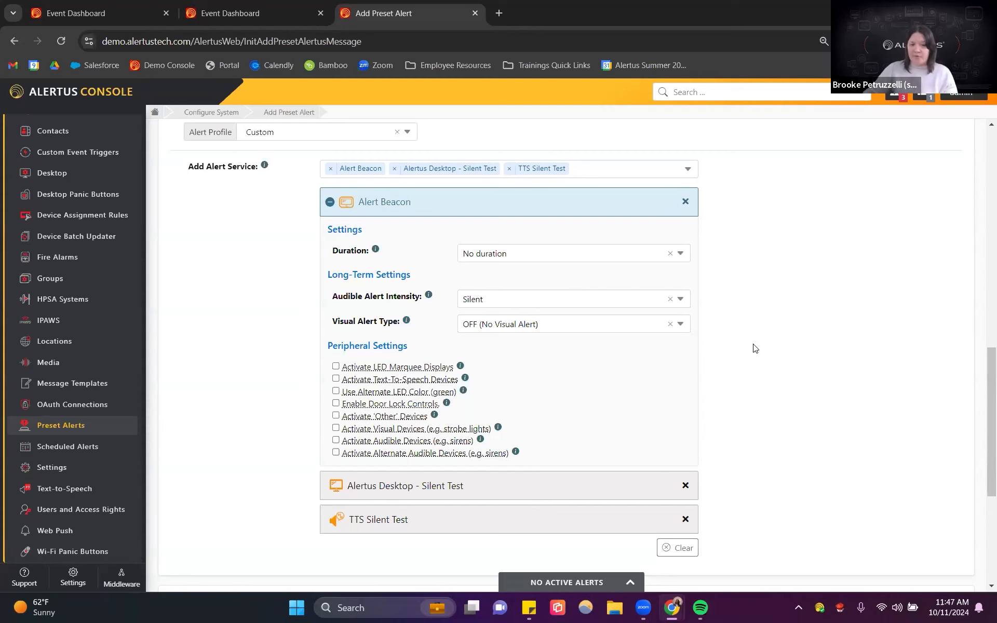
{"action": "scroll", "coordinate": [755, 347], "scroll_direction": "down", "scroll_amount": 2}
{"action": "scroll", "coordinate": [732, 331], "scroll_direction": "up", "scroll_amount": 3}
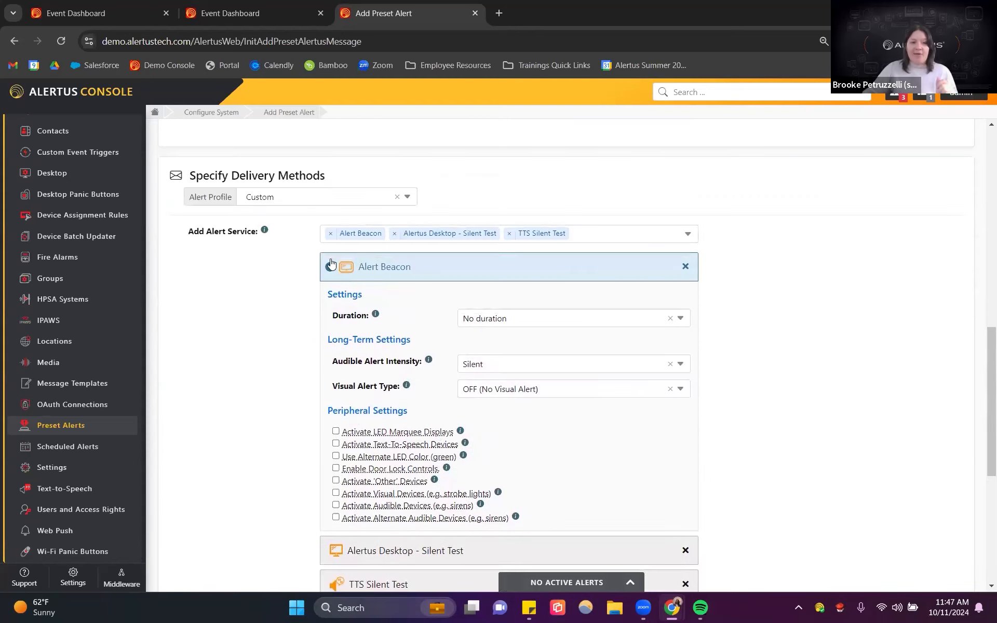
Step: Collapse the Alert Beacon service, select all Alertus delivery recipients, and add the preset alert
{"action": "left_click", "coordinate": [483, 267]}
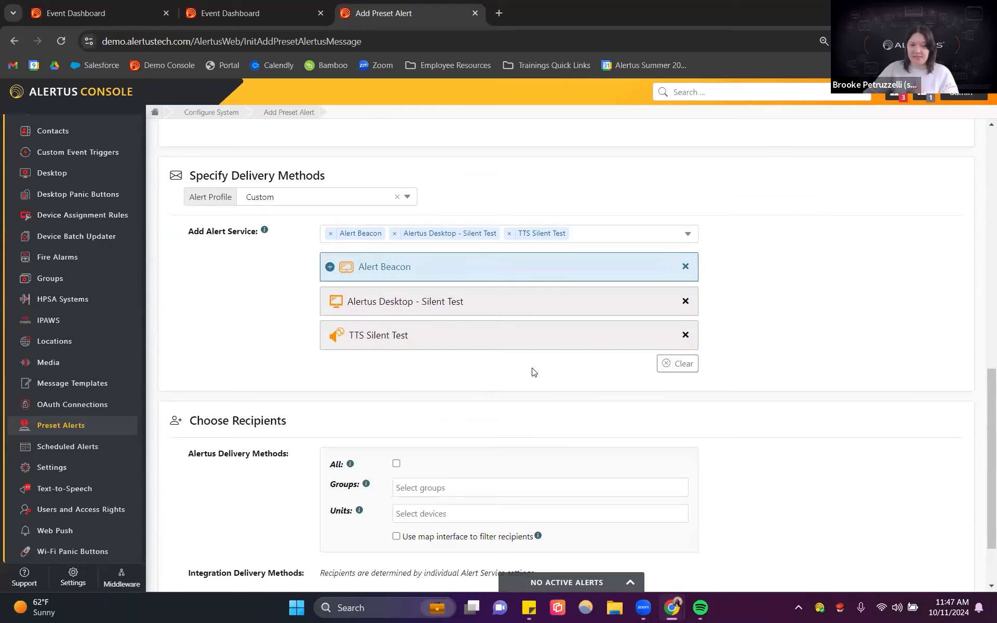
{"action": "scroll", "coordinate": [581, 365], "scroll_direction": "down", "scroll_amount": 2}
{"action": "left_click", "coordinate": [397, 380]}
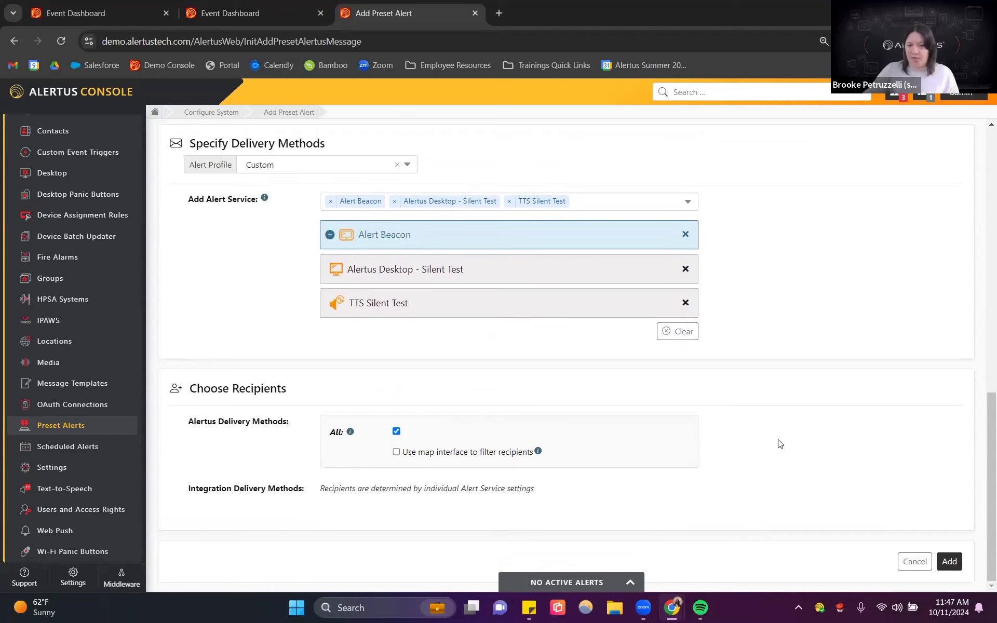
{"action": "left_click", "coordinate": [949, 562]}
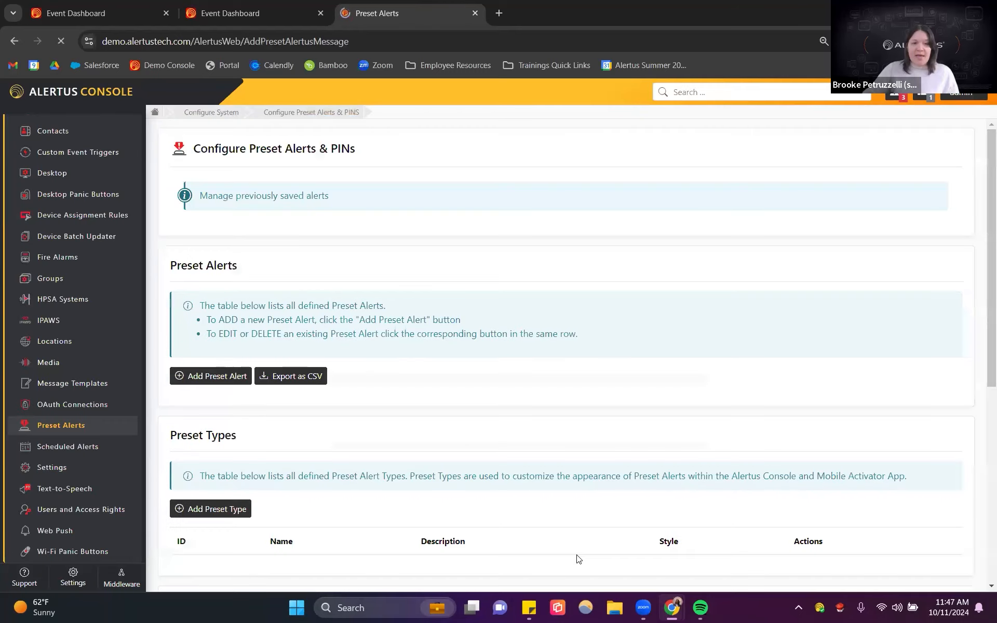
Step: Browse through both pages of the preset alerts list to locate the new Scheduled Silent Test preset
{"action": "scroll", "coordinate": [510, 383], "scroll_direction": "down", "scroll_amount": 20}
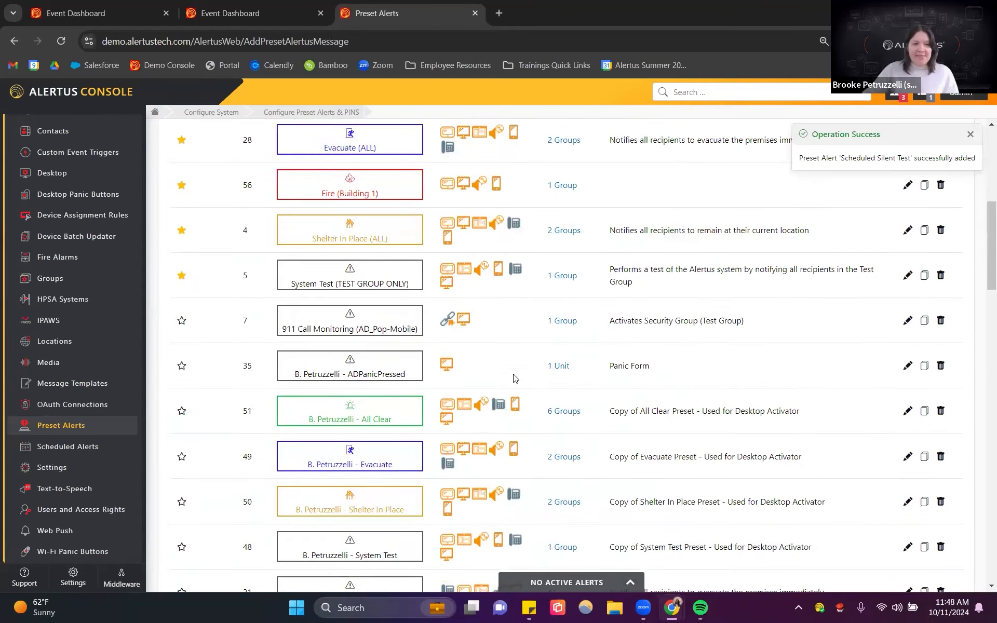
{"action": "scroll", "coordinate": [517, 378], "scroll_direction": "down", "scroll_amount": 3}
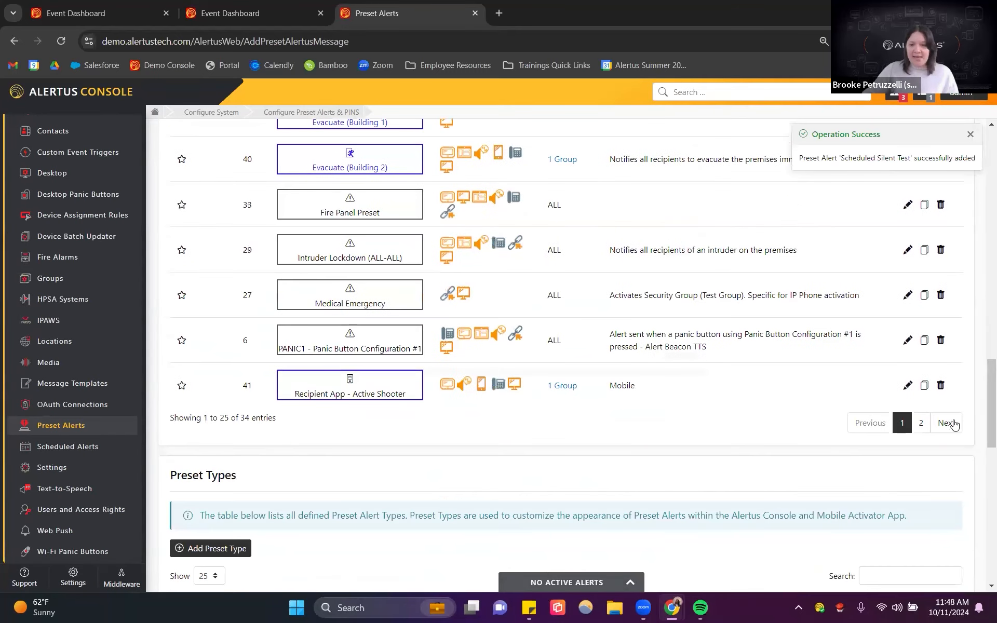
{"action": "left_click", "coordinate": [923, 423]}
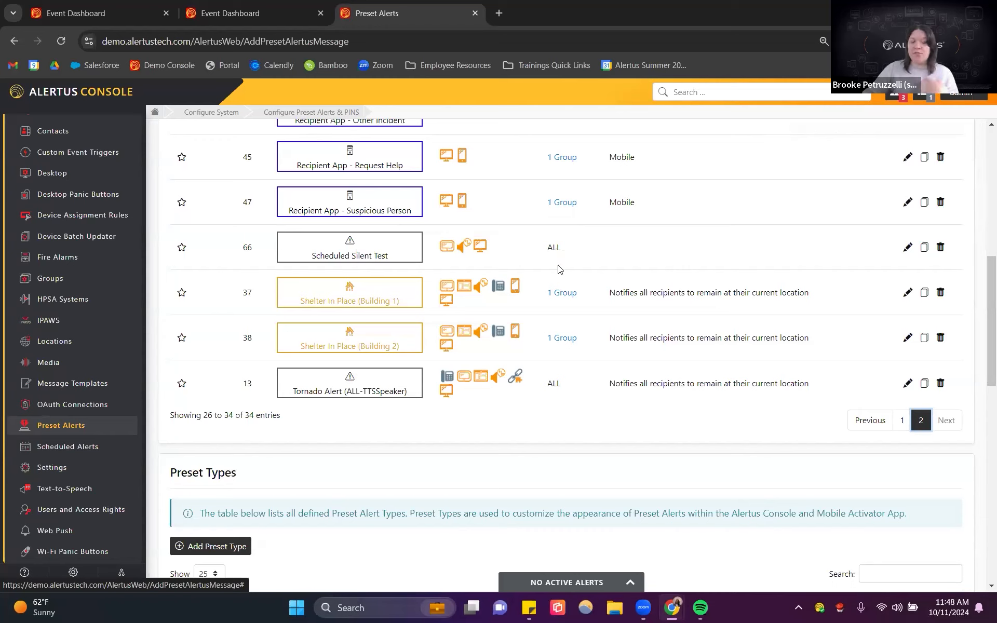
{"action": "scroll", "coordinate": [98, 466], "scroll_direction": "down", "scroll_amount": 1}
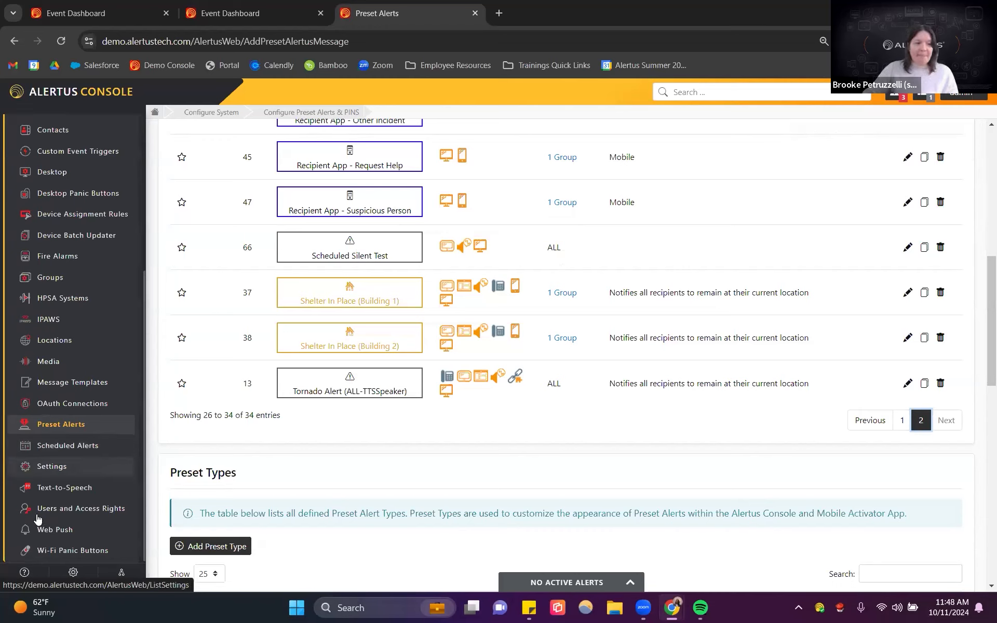
Step: Add a scheduled alert named Scheduled Silent Test that uses the Scheduled Silent Test preset
{"action": "left_click", "coordinate": [61, 445]}
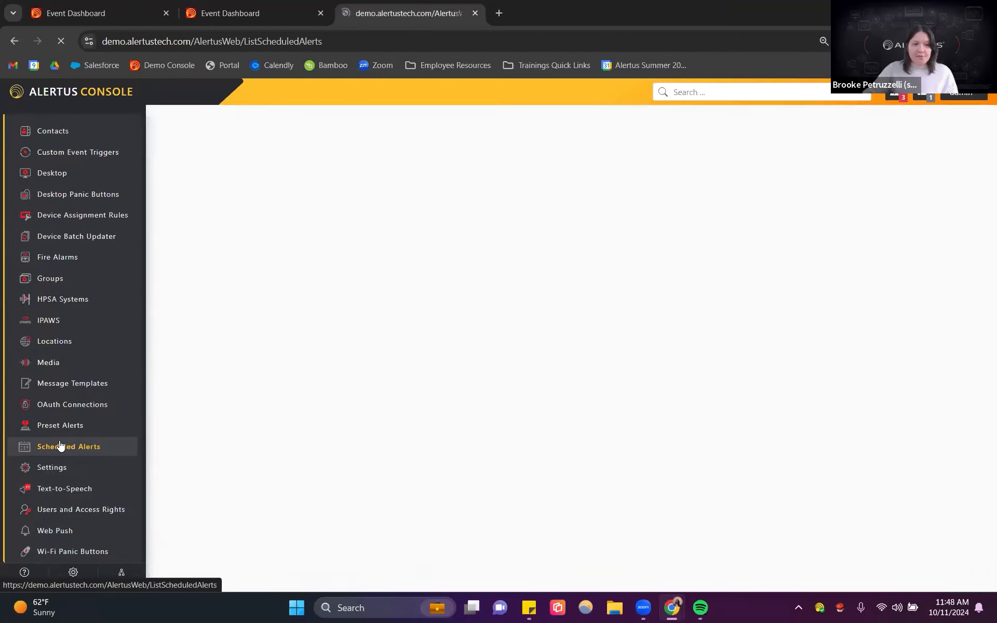
{"action": "left_click", "coordinate": [229, 328]}
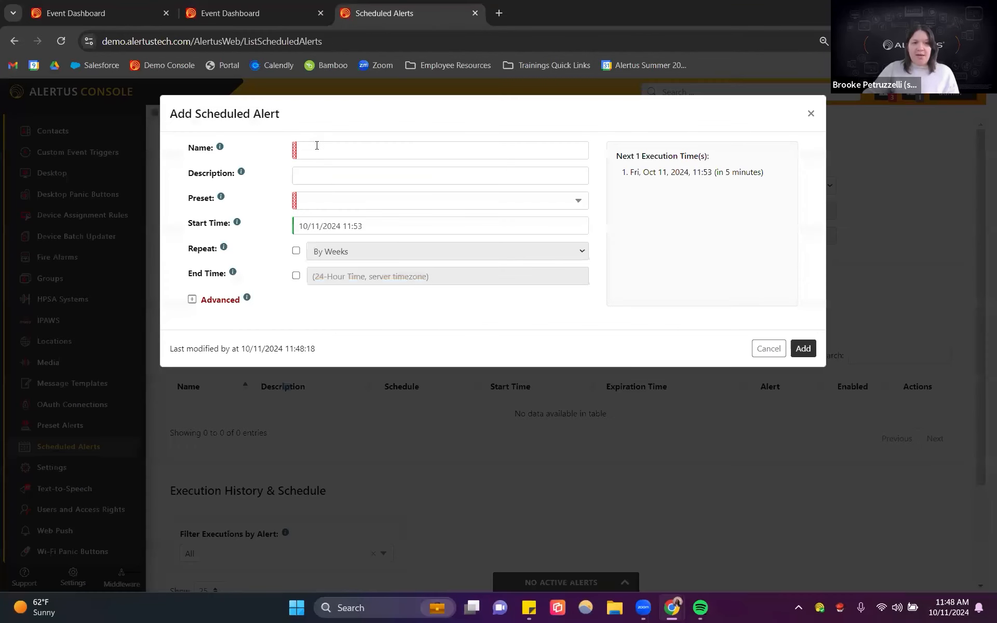
{"action": "left_click", "coordinate": [317, 146]}
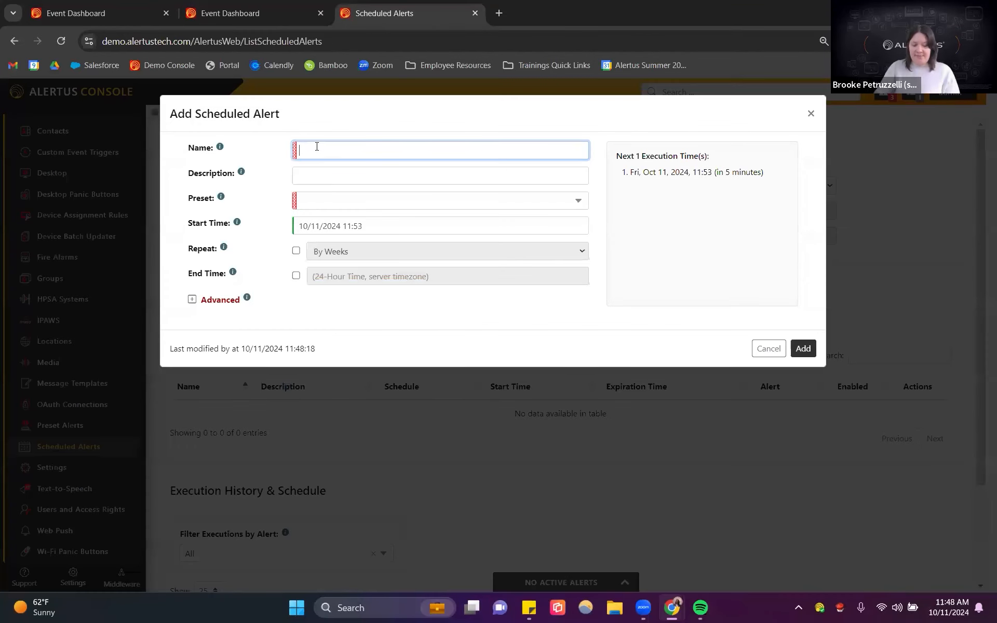
{"action": "type", "text": "Scheduled Sil"}
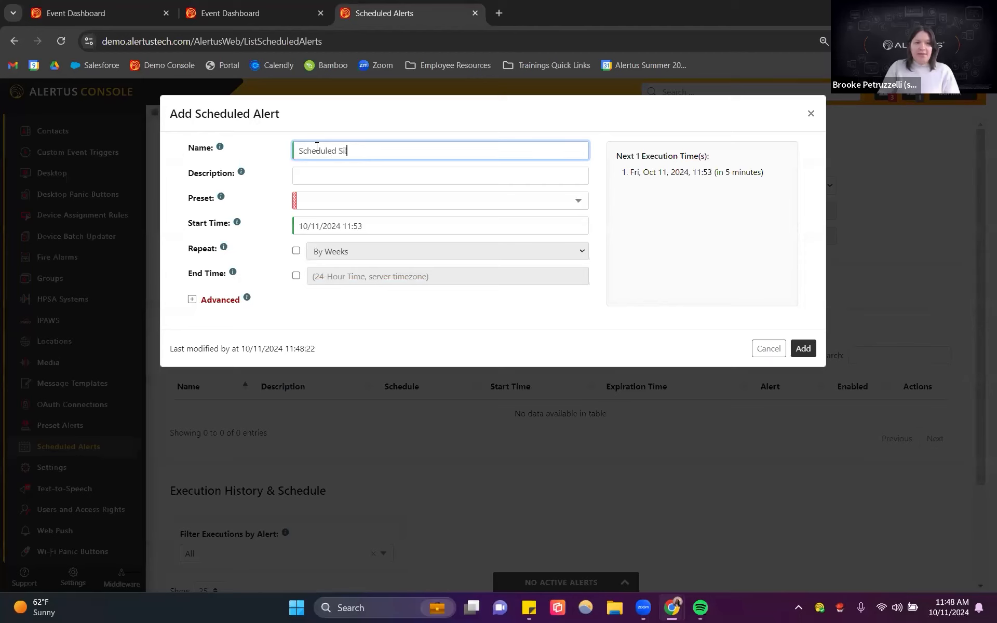
{"action": "type", "text": "ent Test"}
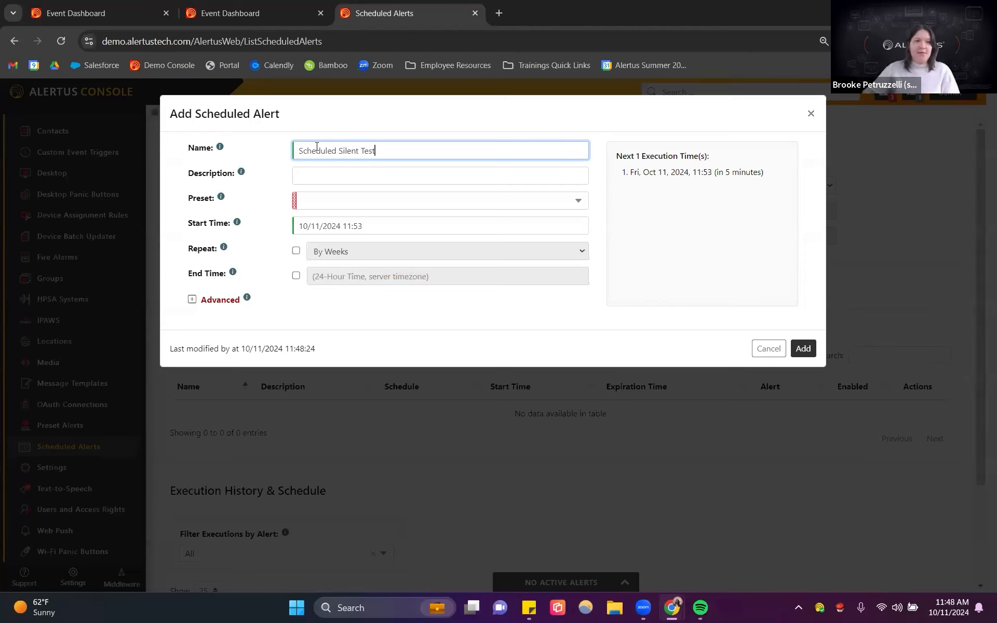
{"action": "left_click", "coordinate": [383, 204]}
{"action": "scroll", "coordinate": [397, 266], "scroll_direction": "down", "scroll_amount": 3}
{"action": "scroll", "coordinate": [401, 270], "scroll_direction": "down", "scroll_amount": 4}
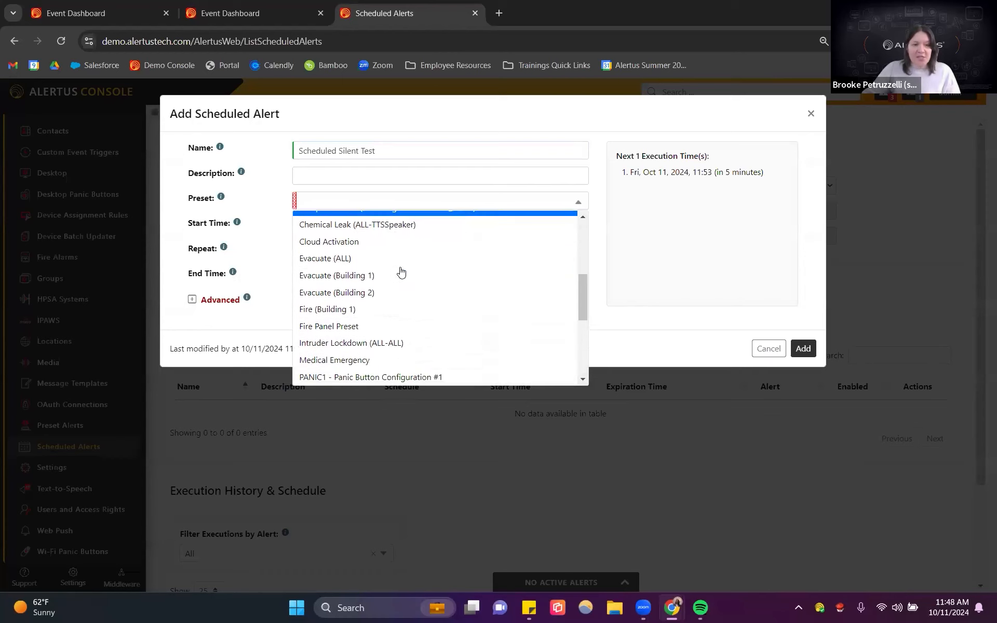
{"action": "scroll", "coordinate": [401, 270], "scroll_direction": "down", "scroll_amount": 2}
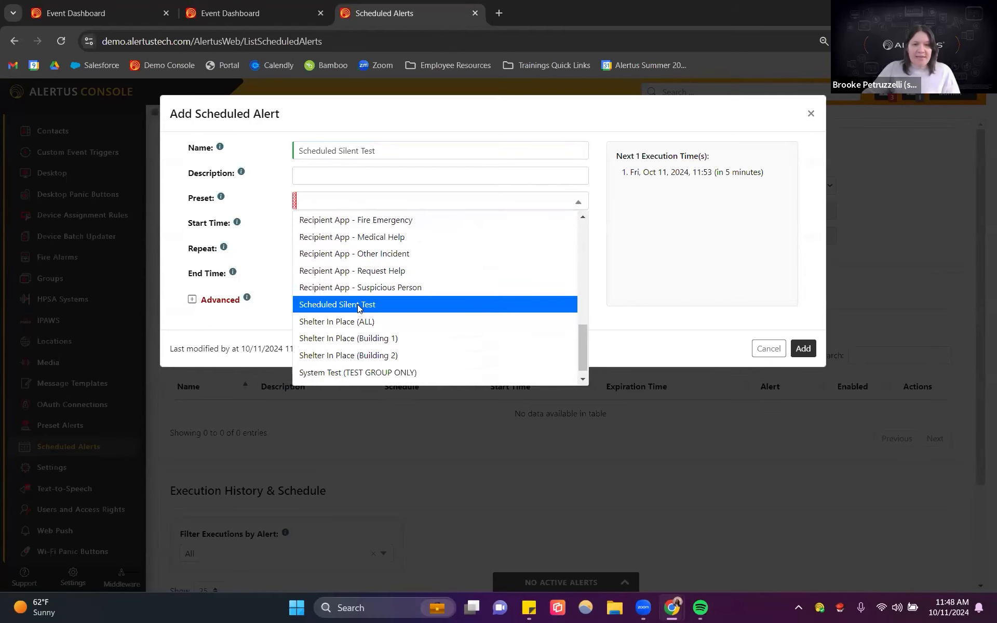
{"action": "left_click", "coordinate": [357, 305]}
Step: Set the scheduled alert's start time to 10/14/2024 13:00
{"action": "left_click", "coordinate": [346, 230]}
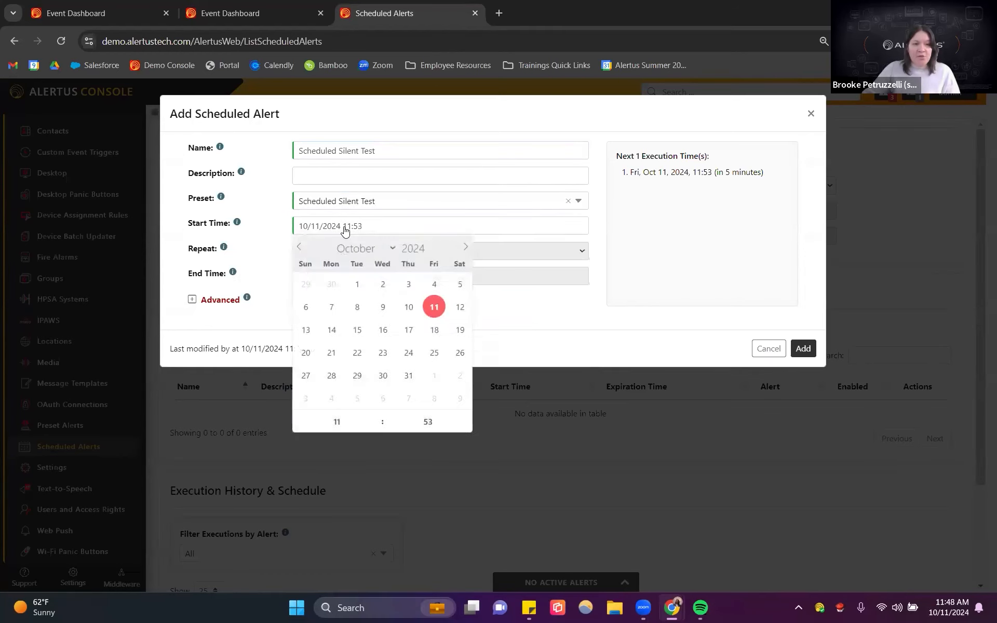
{"action": "left_click", "coordinate": [333, 336]}
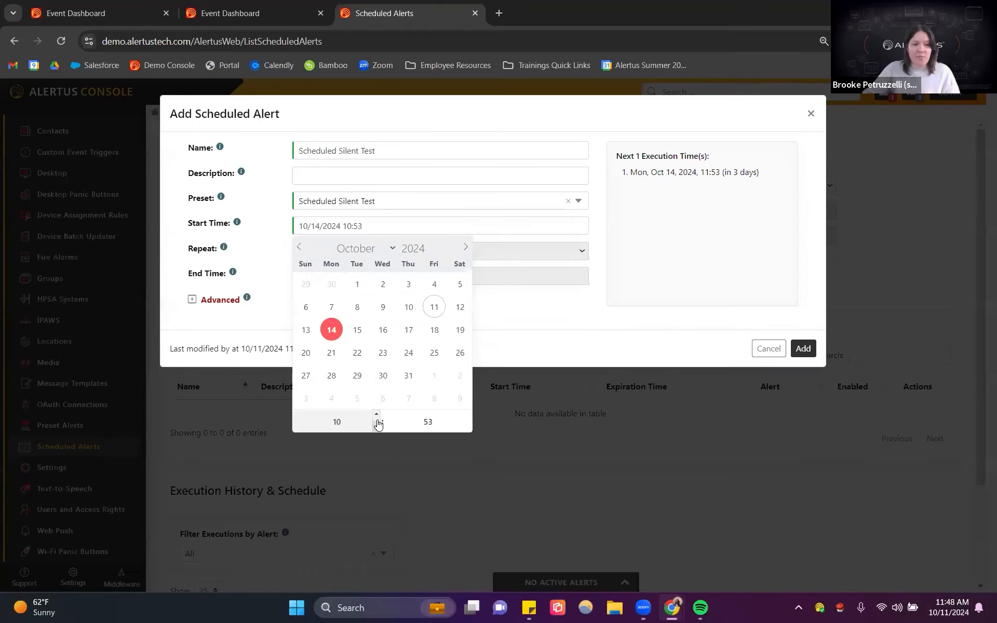
{"action": "left_click", "coordinate": [376, 415]}
{"action": "left_click", "coordinate": [467, 417]}
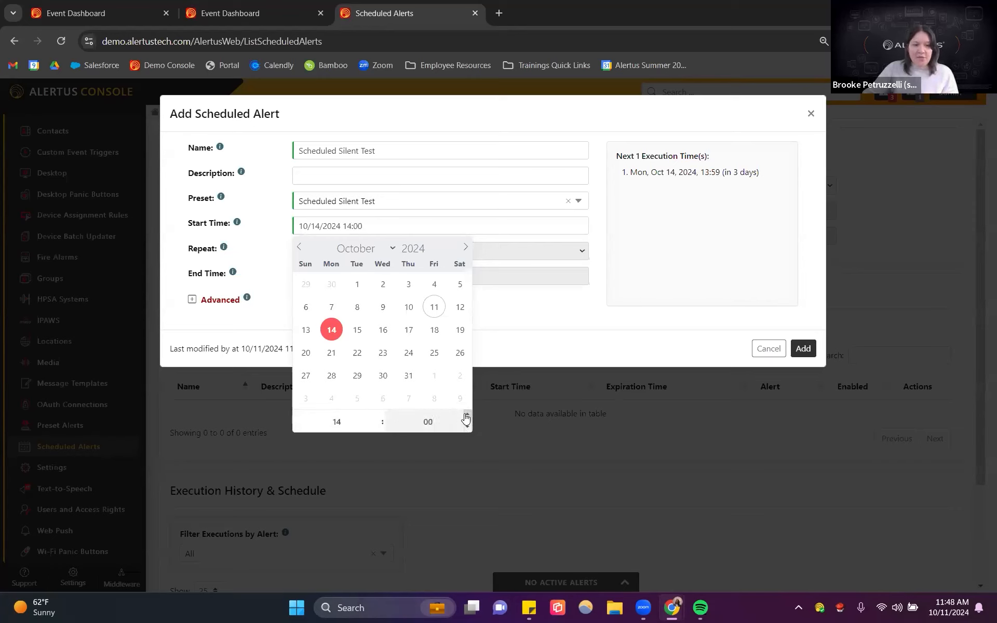
{"action": "left_click", "coordinate": [377, 429]}
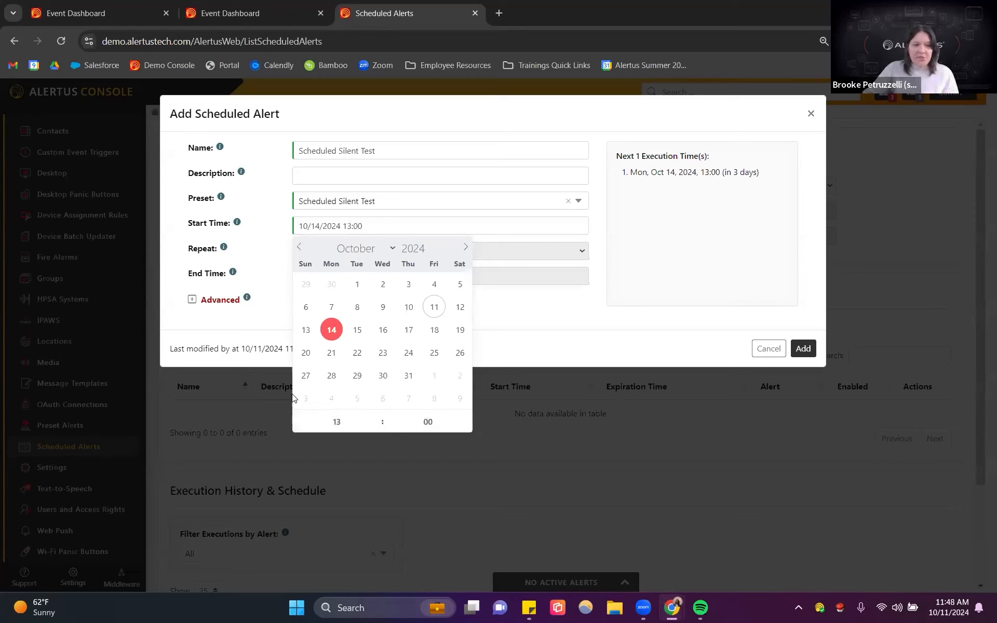
{"action": "left_click", "coordinate": [602, 332]}
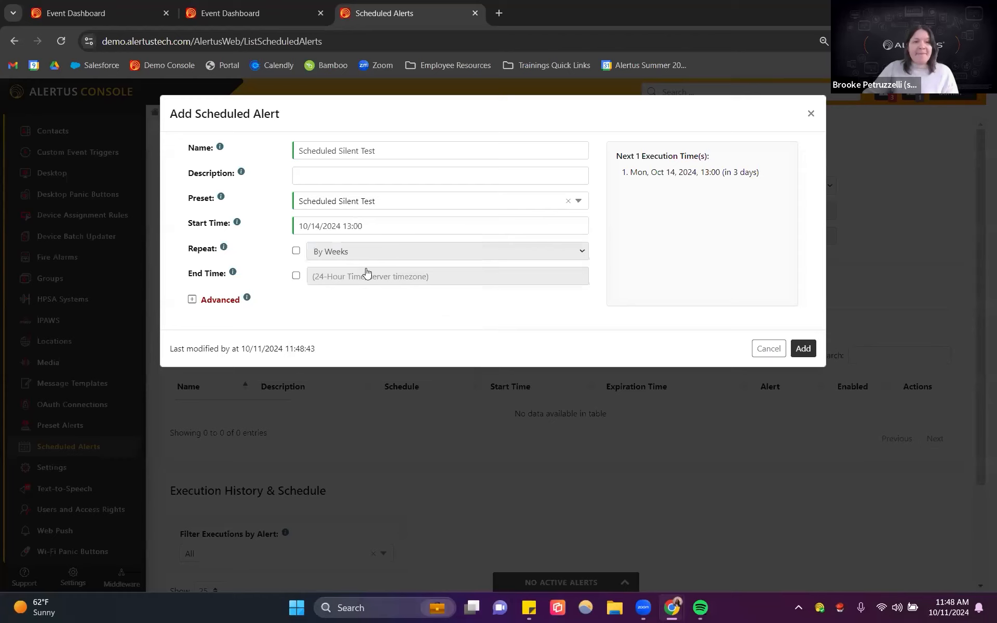
Step: Make the scheduled alert repeat by weeks every Monday and save it
{"action": "left_click", "coordinate": [296, 250]}
{"action": "left_click", "coordinate": [343, 257]}
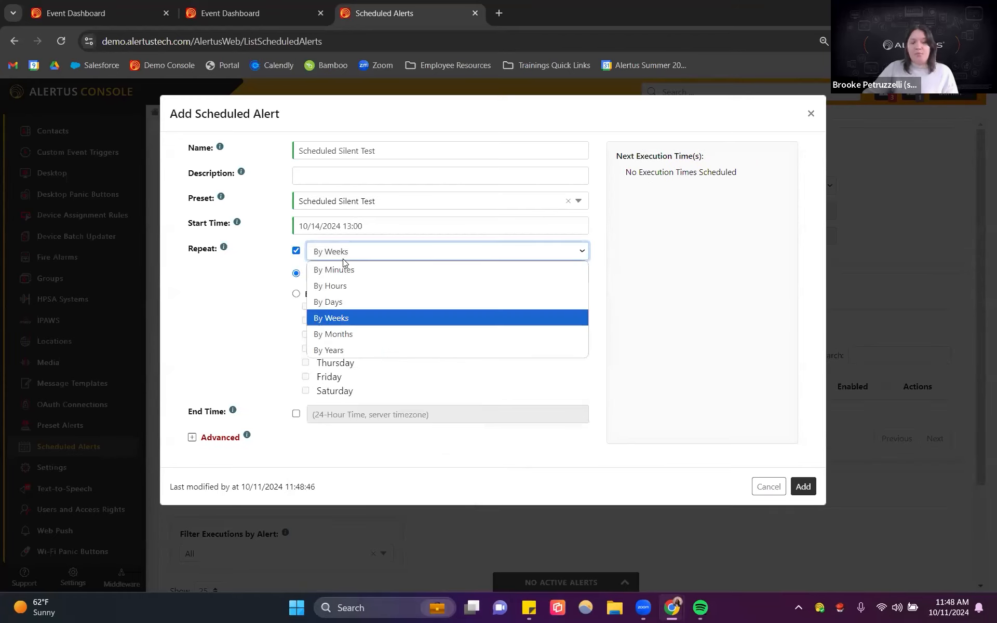
{"action": "left_click", "coordinate": [283, 350]}
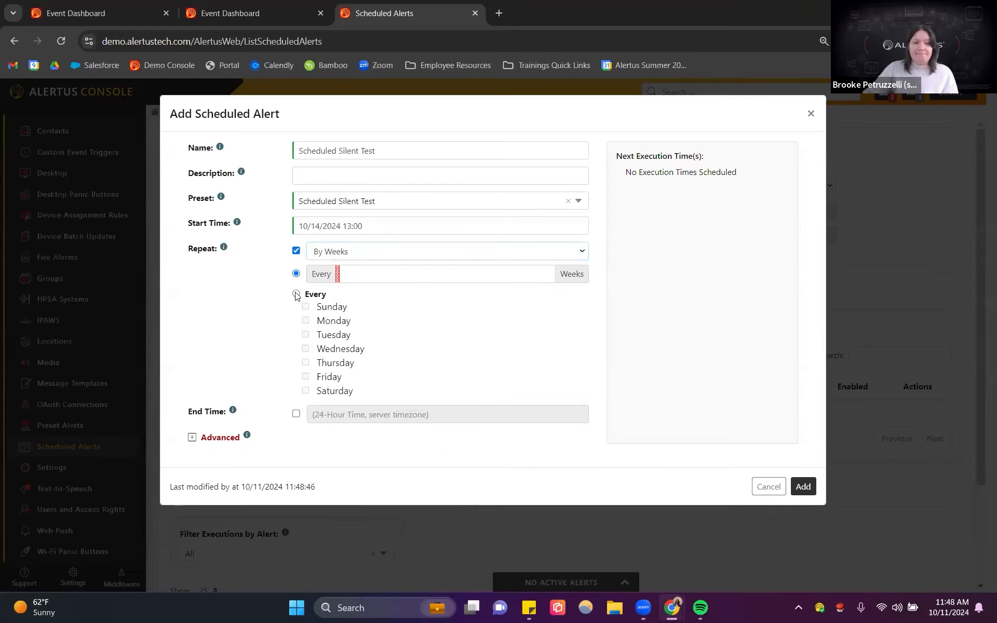
{"action": "left_click", "coordinate": [296, 294]}
{"action": "left_click", "coordinate": [306, 321]}
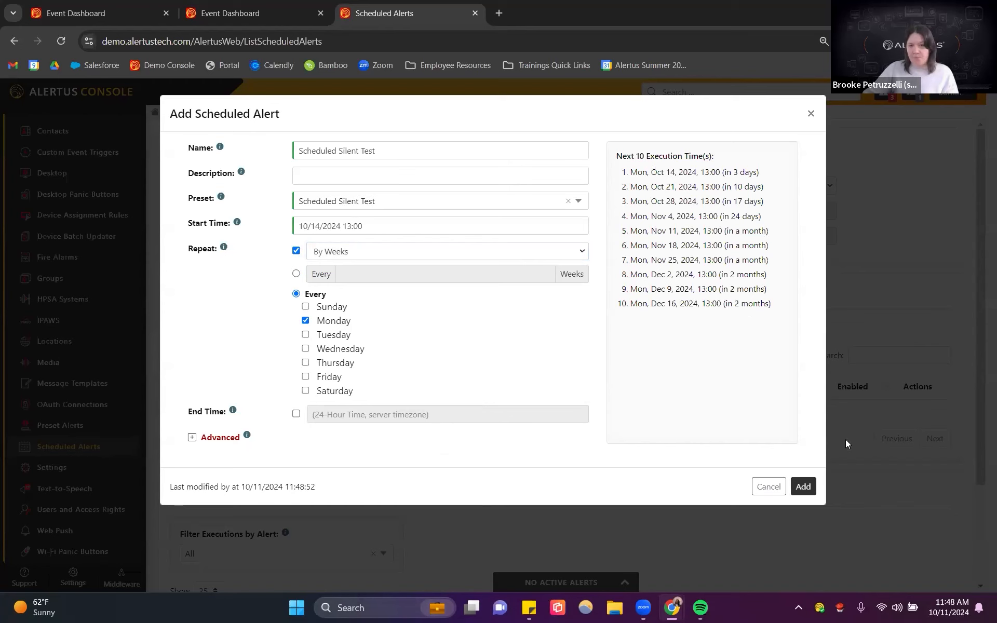
{"action": "left_click", "coordinate": [807, 484]}
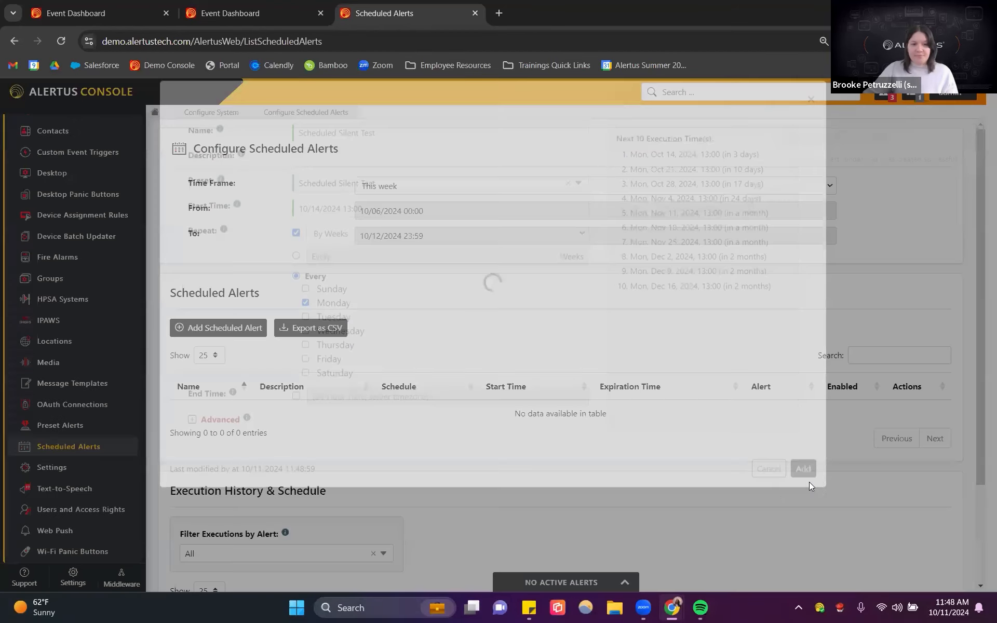
Step: Change the scheduled alerts time frame to Next 30 days and review the new scheduled alert
{"action": "left_click", "coordinate": [418, 193]}
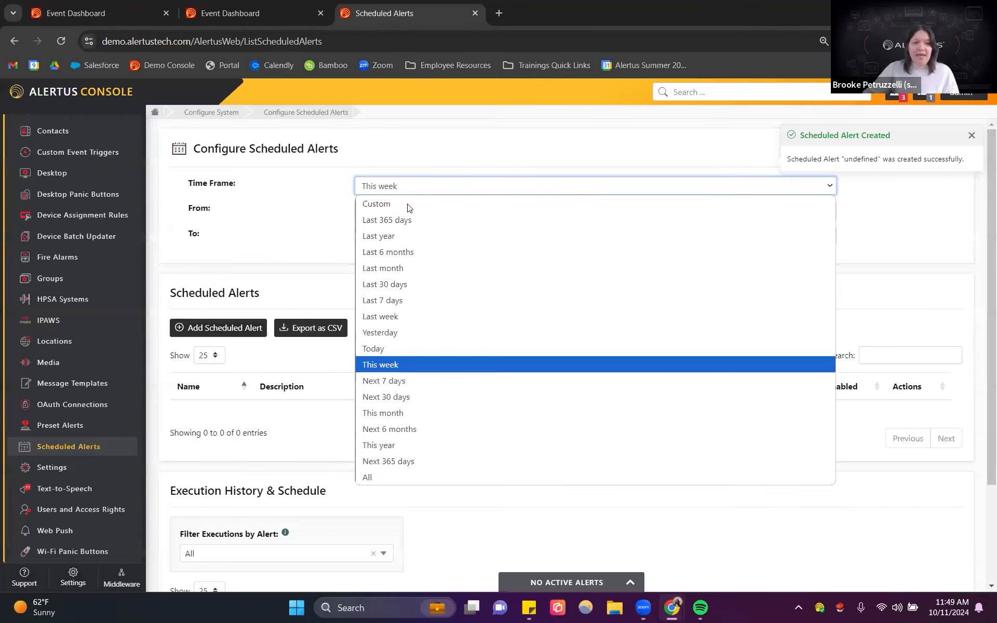
{"action": "left_click", "coordinate": [391, 398]}
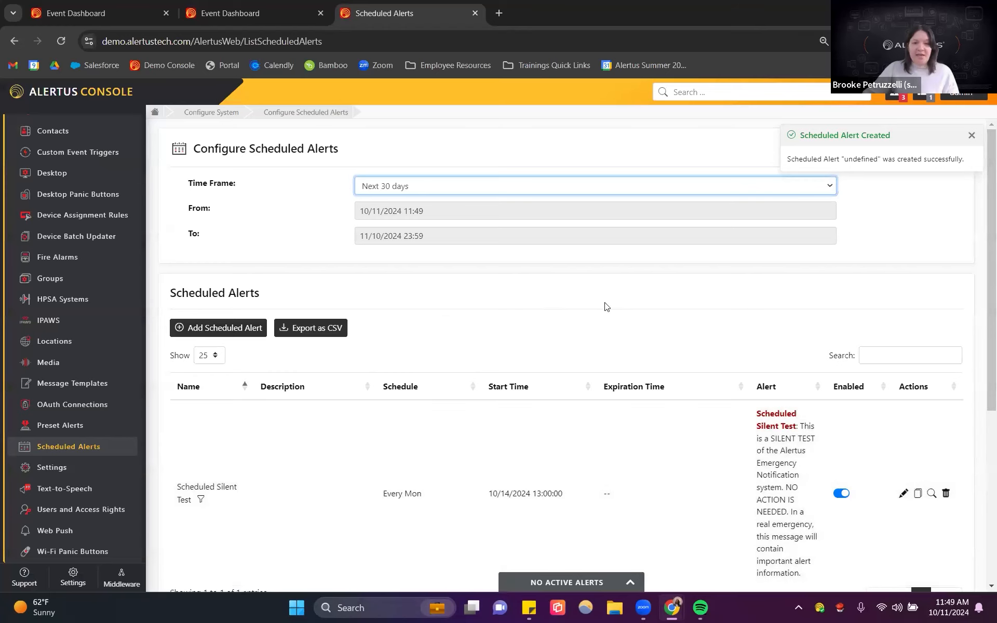
{"action": "scroll", "coordinate": [665, 364], "scroll_direction": "down", "scroll_amount": 3}
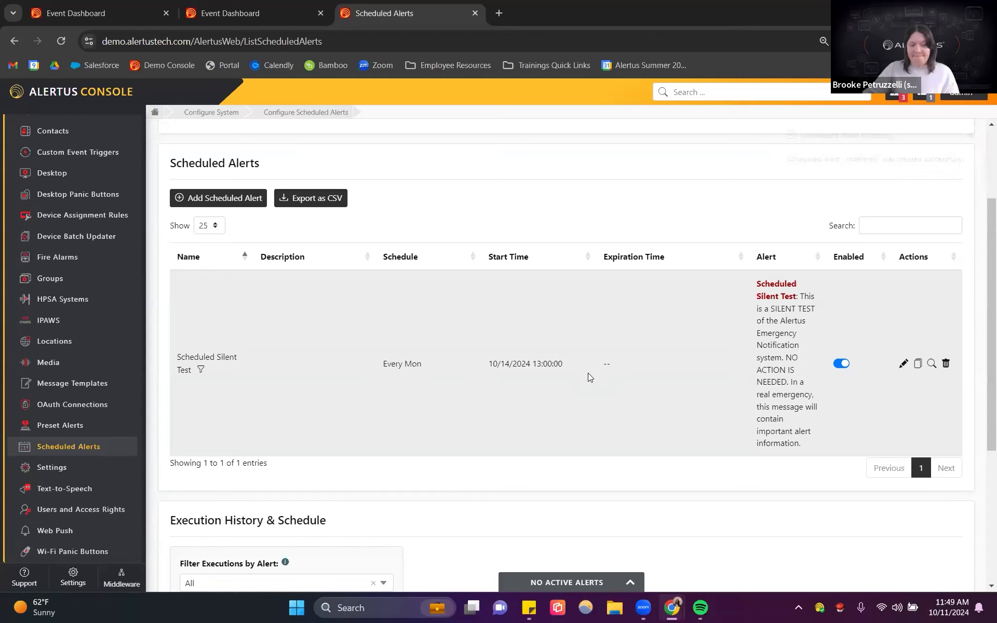
{"action": "scroll", "coordinate": [500, 387], "scroll_direction": "up", "scroll_amount": 3}
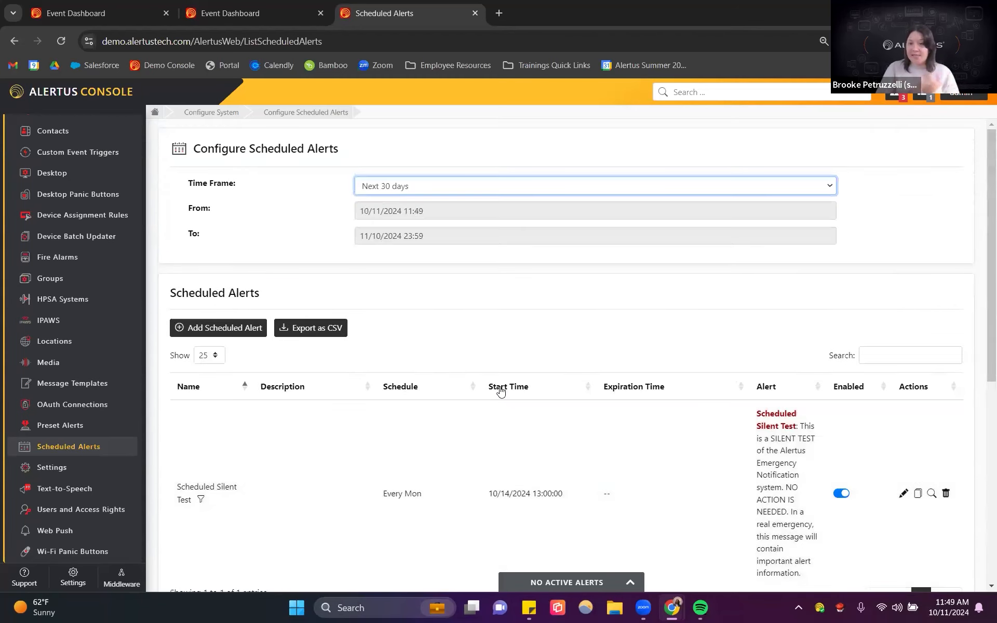